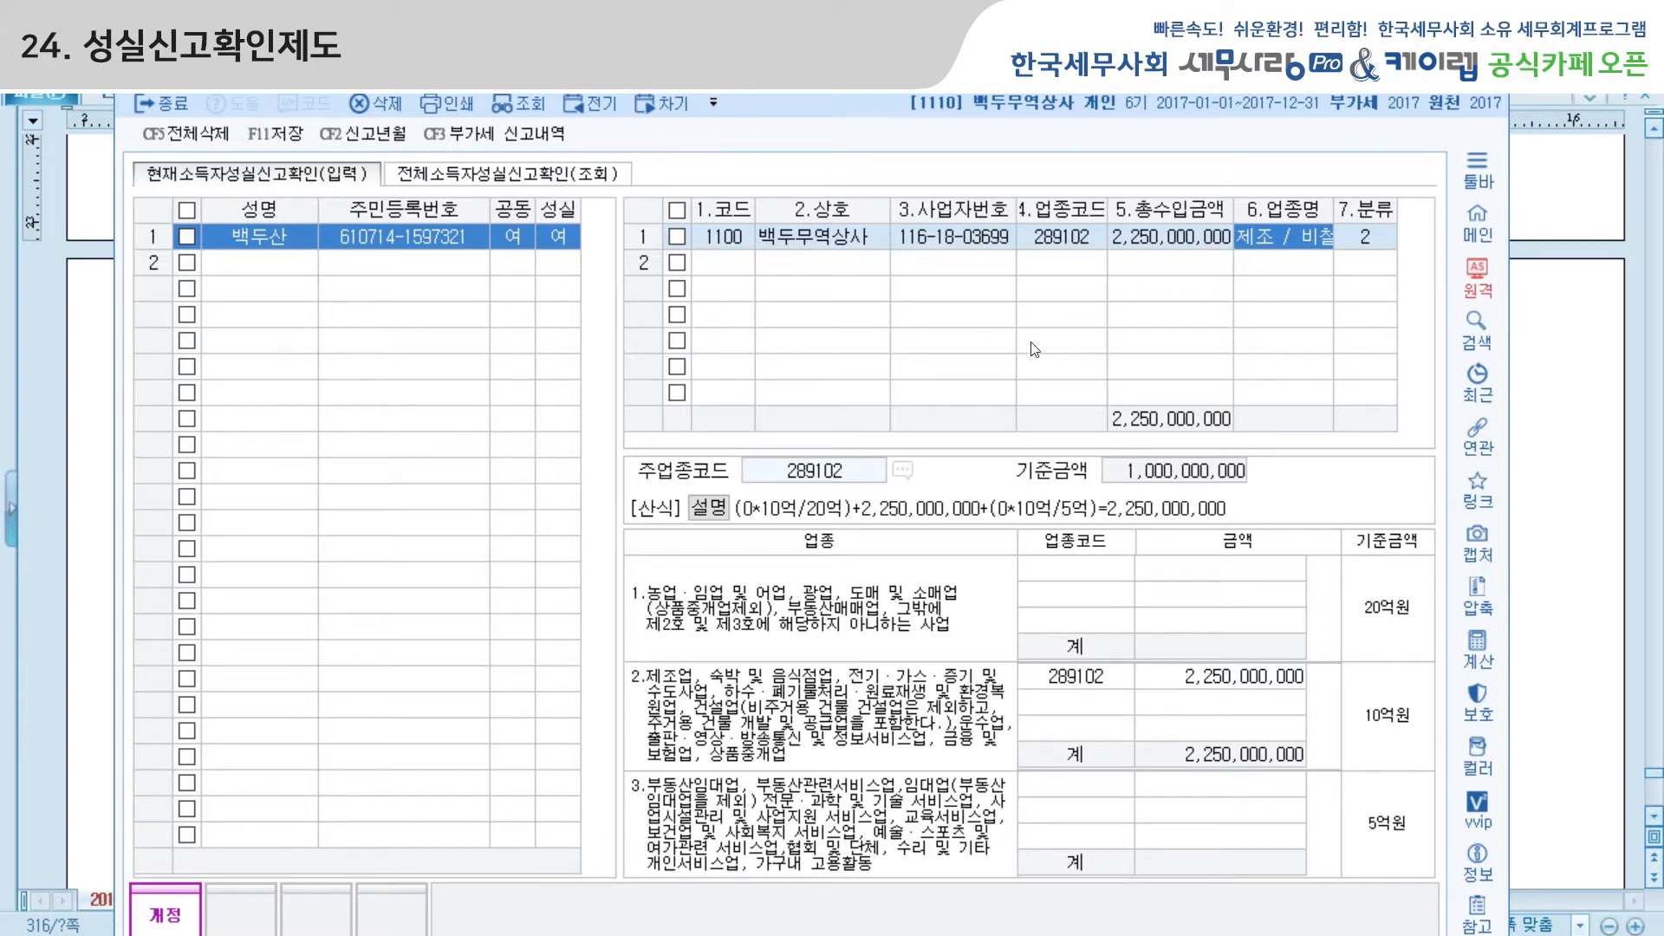
Step: Close the income earner's 성실신고확인 entry form with its changes saved, and view the 성실신고확인서 form before closing it
left_click(1489, 73)
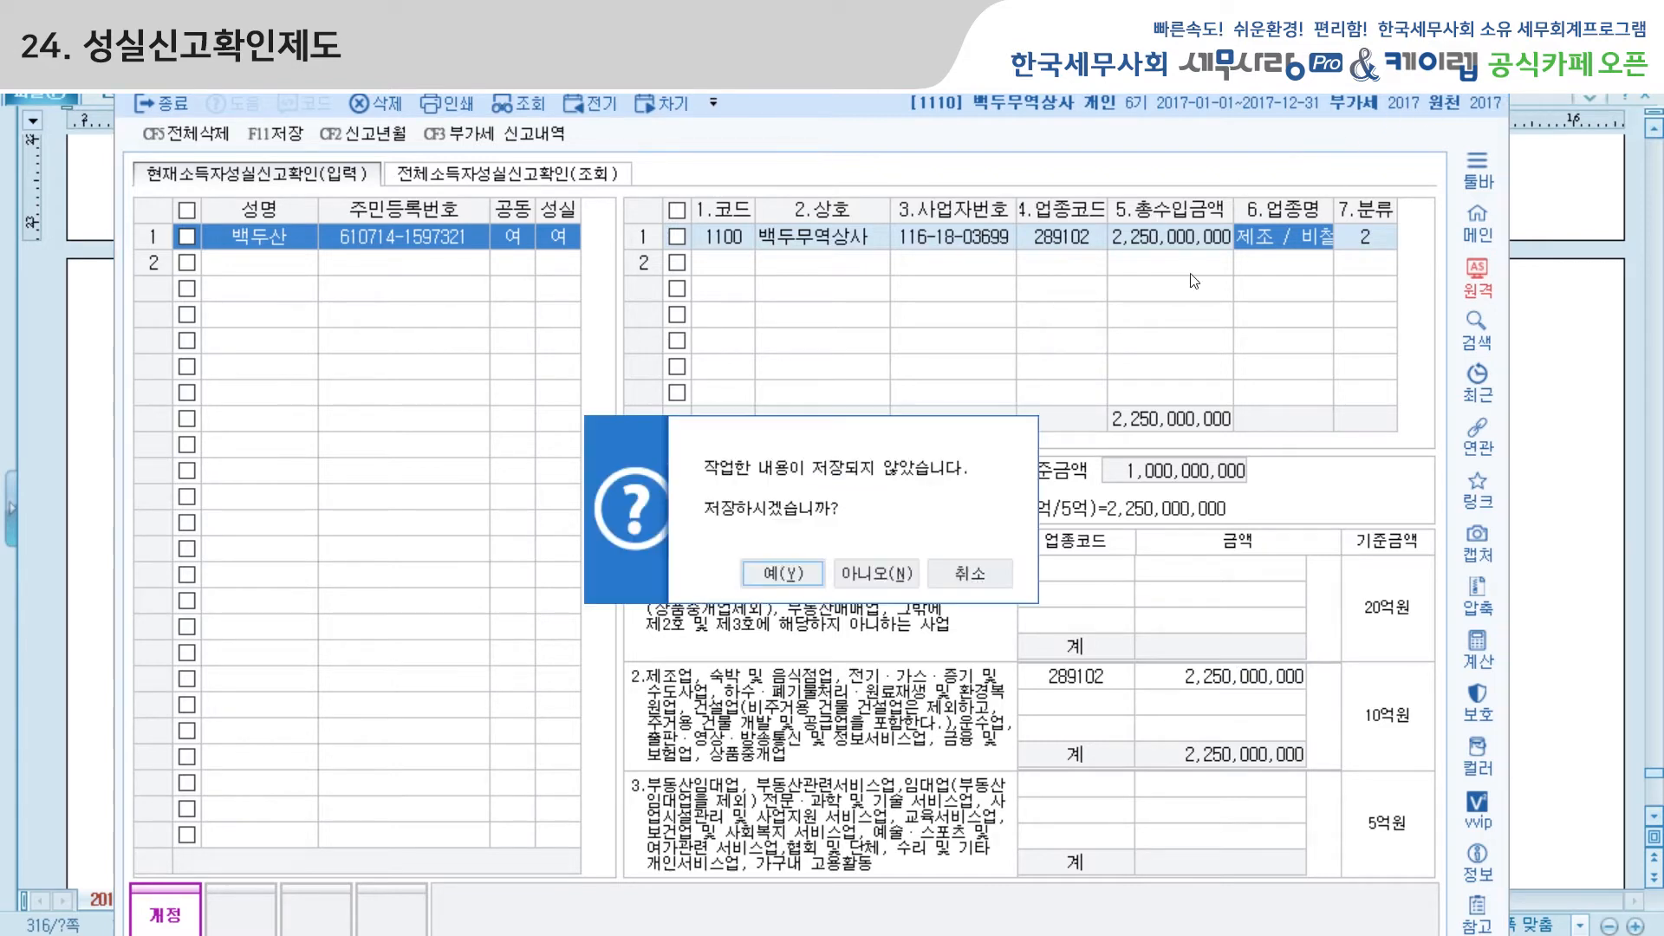
left_click(759, 573)
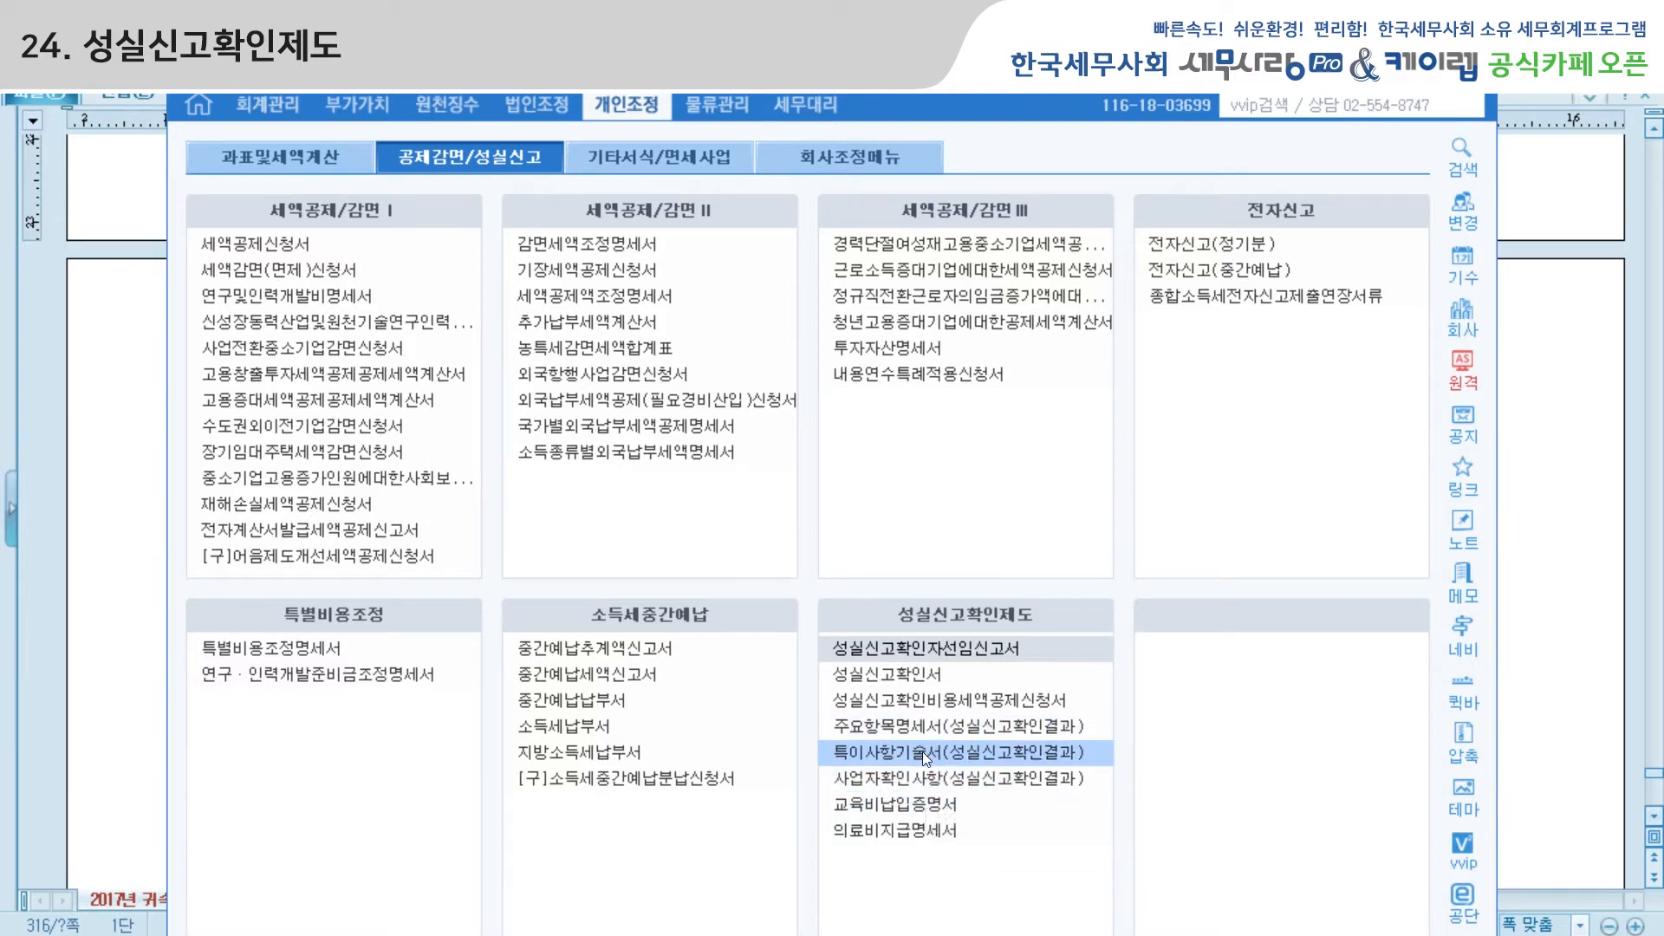
left_click(913, 673)
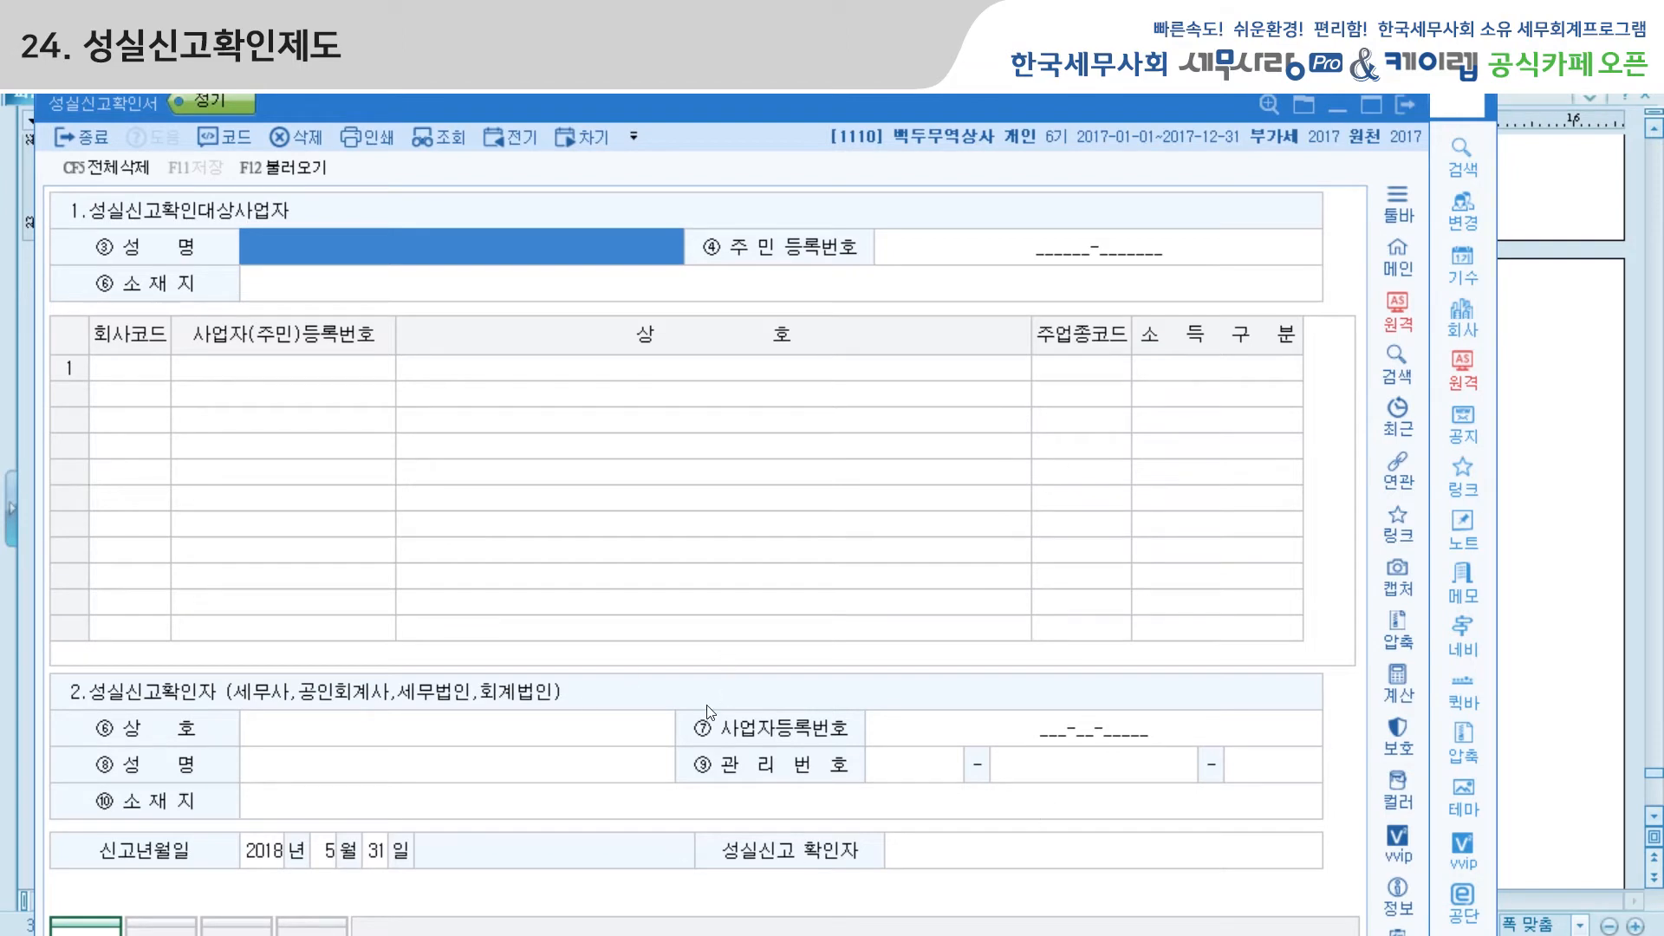
left_click(1404, 106)
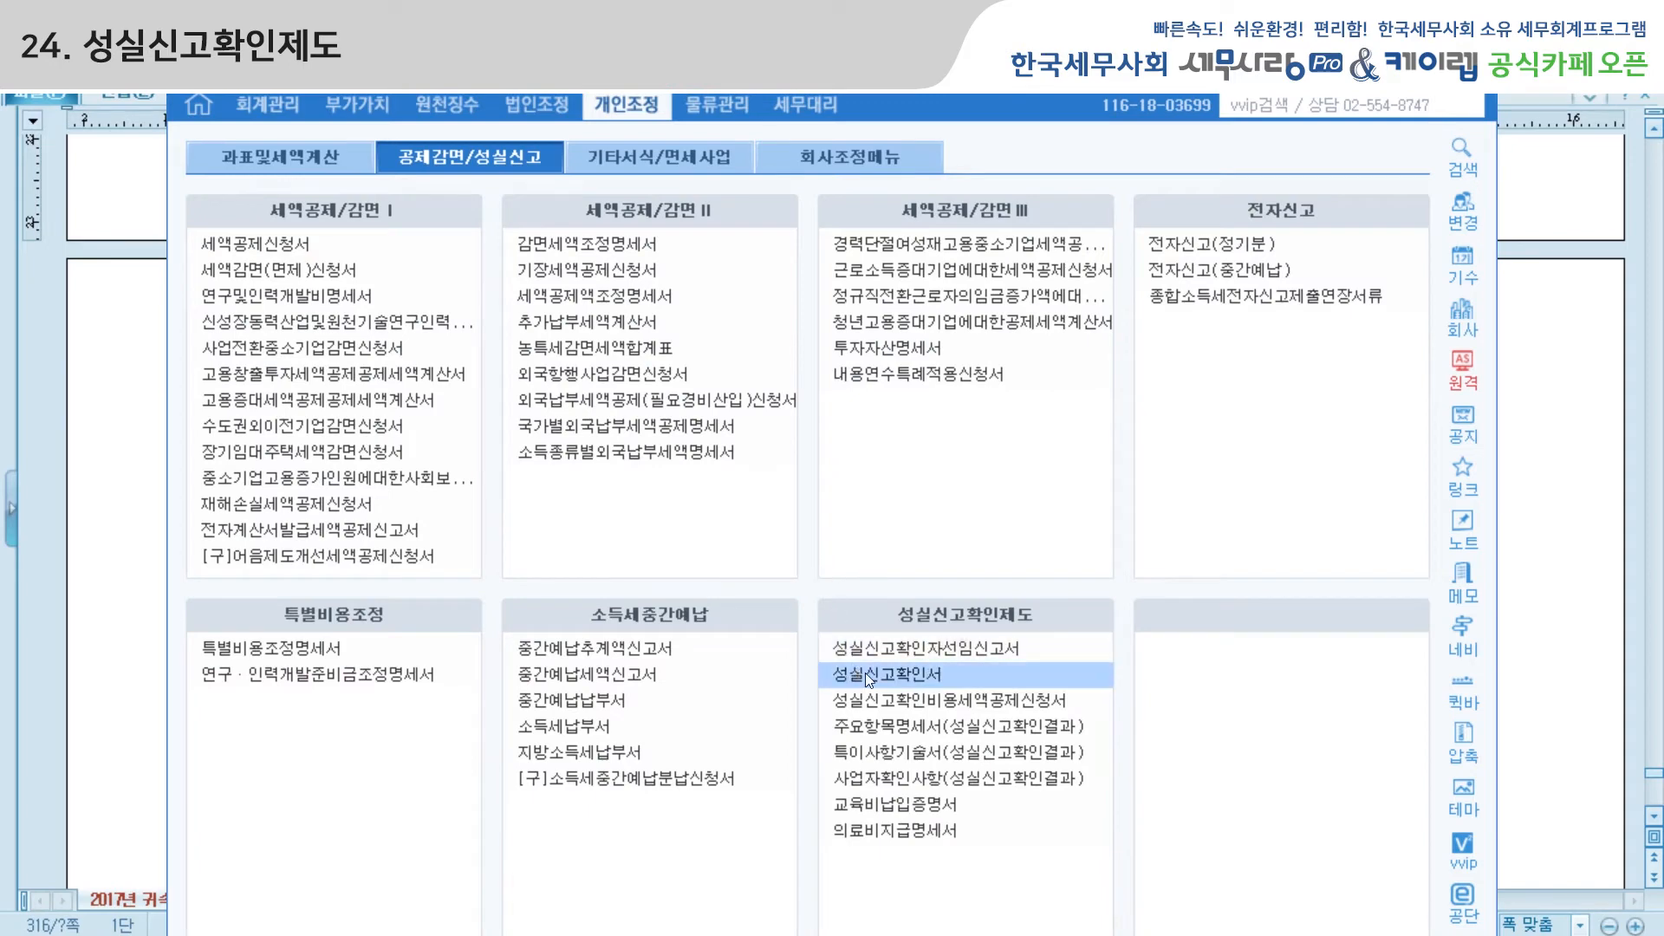
Step: Open 성실신고확인비용세액공제신청서 and enter 5,000,000 as the ①성실신고확인비용
left_click(896, 698)
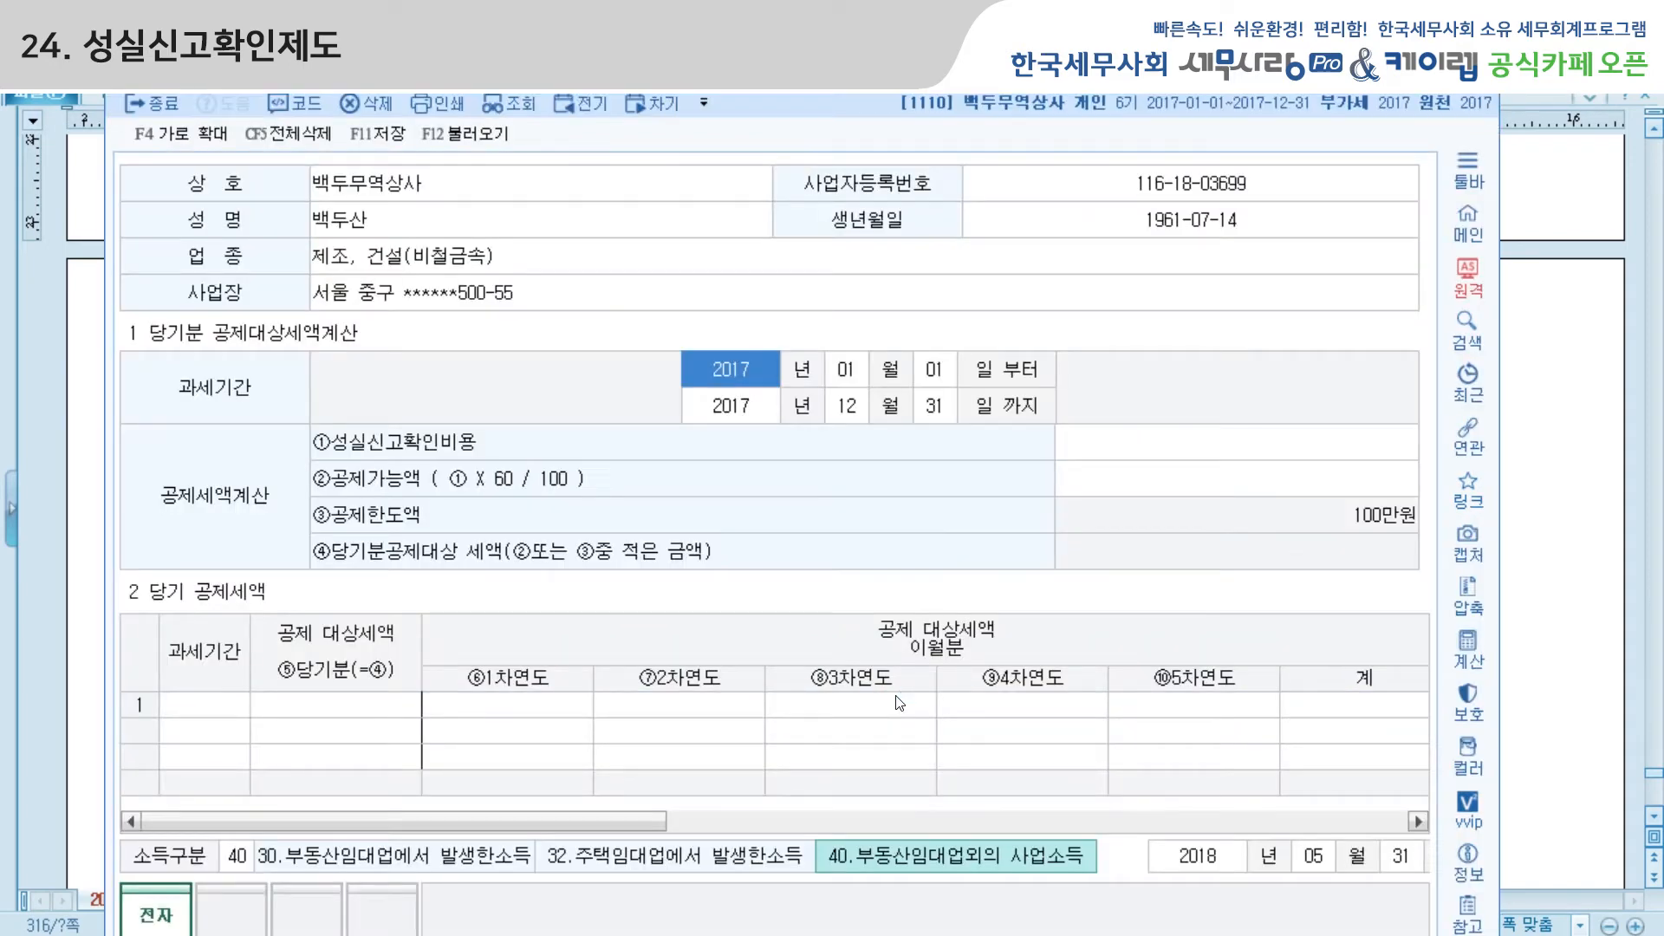
left_click(1123, 449)
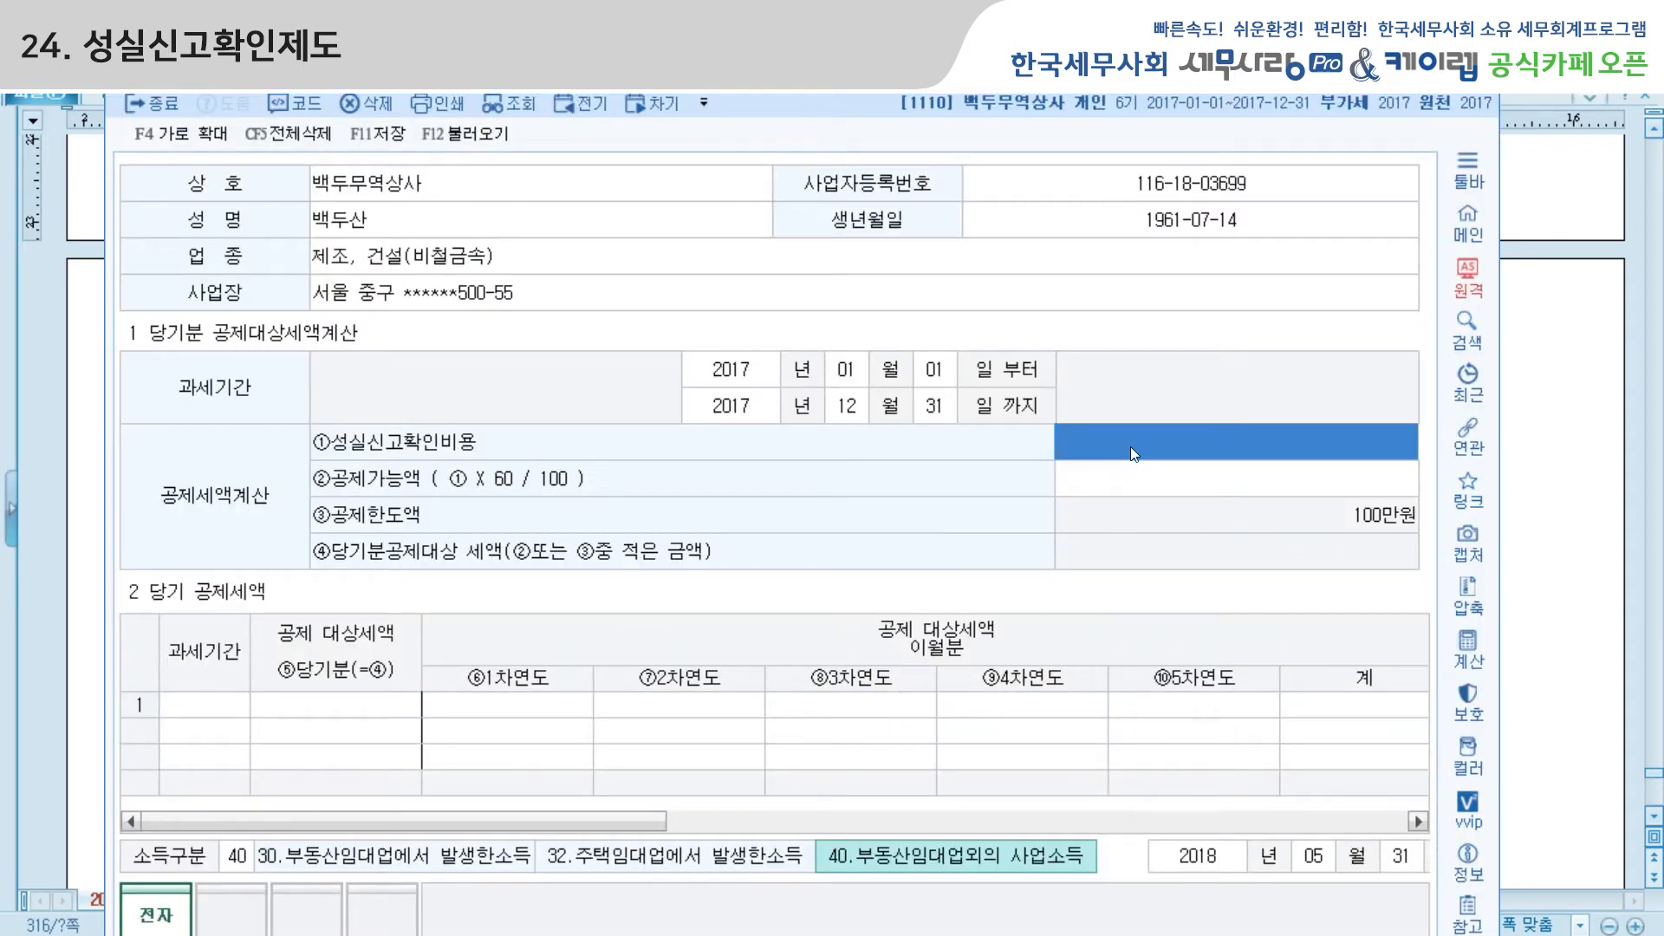
type("5000000")
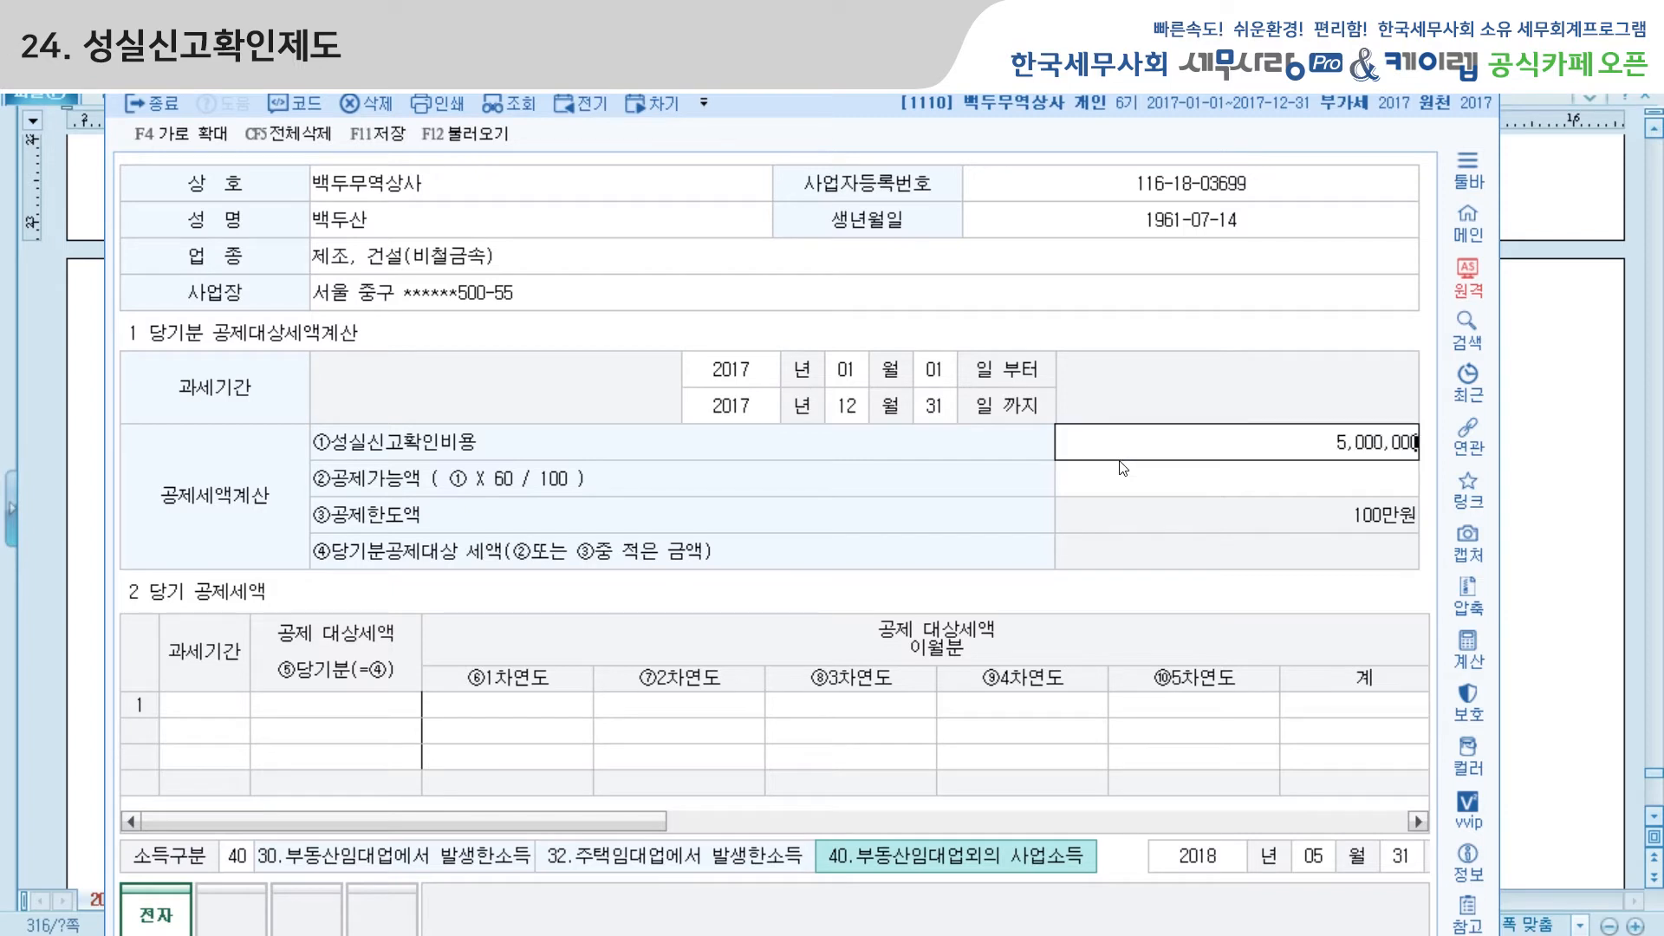
key("Return")
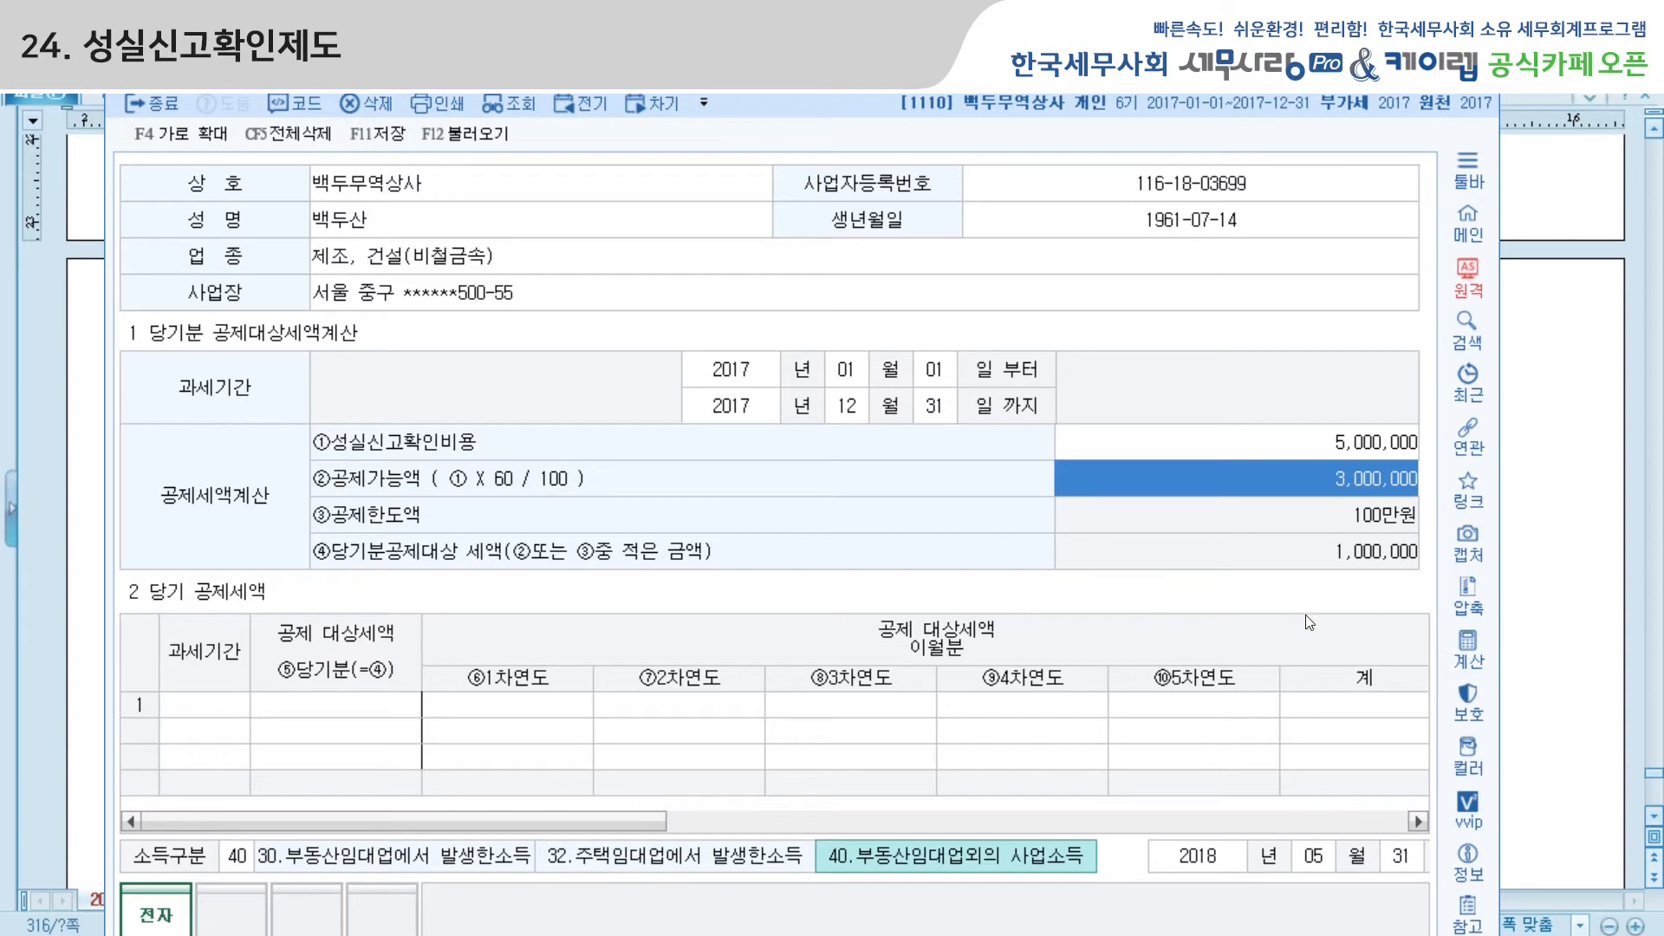
Step: Enter 2017 as the 과세기간 in the first row of 당기 공제세액, and close the form with its changes saved
left_click(225, 709)
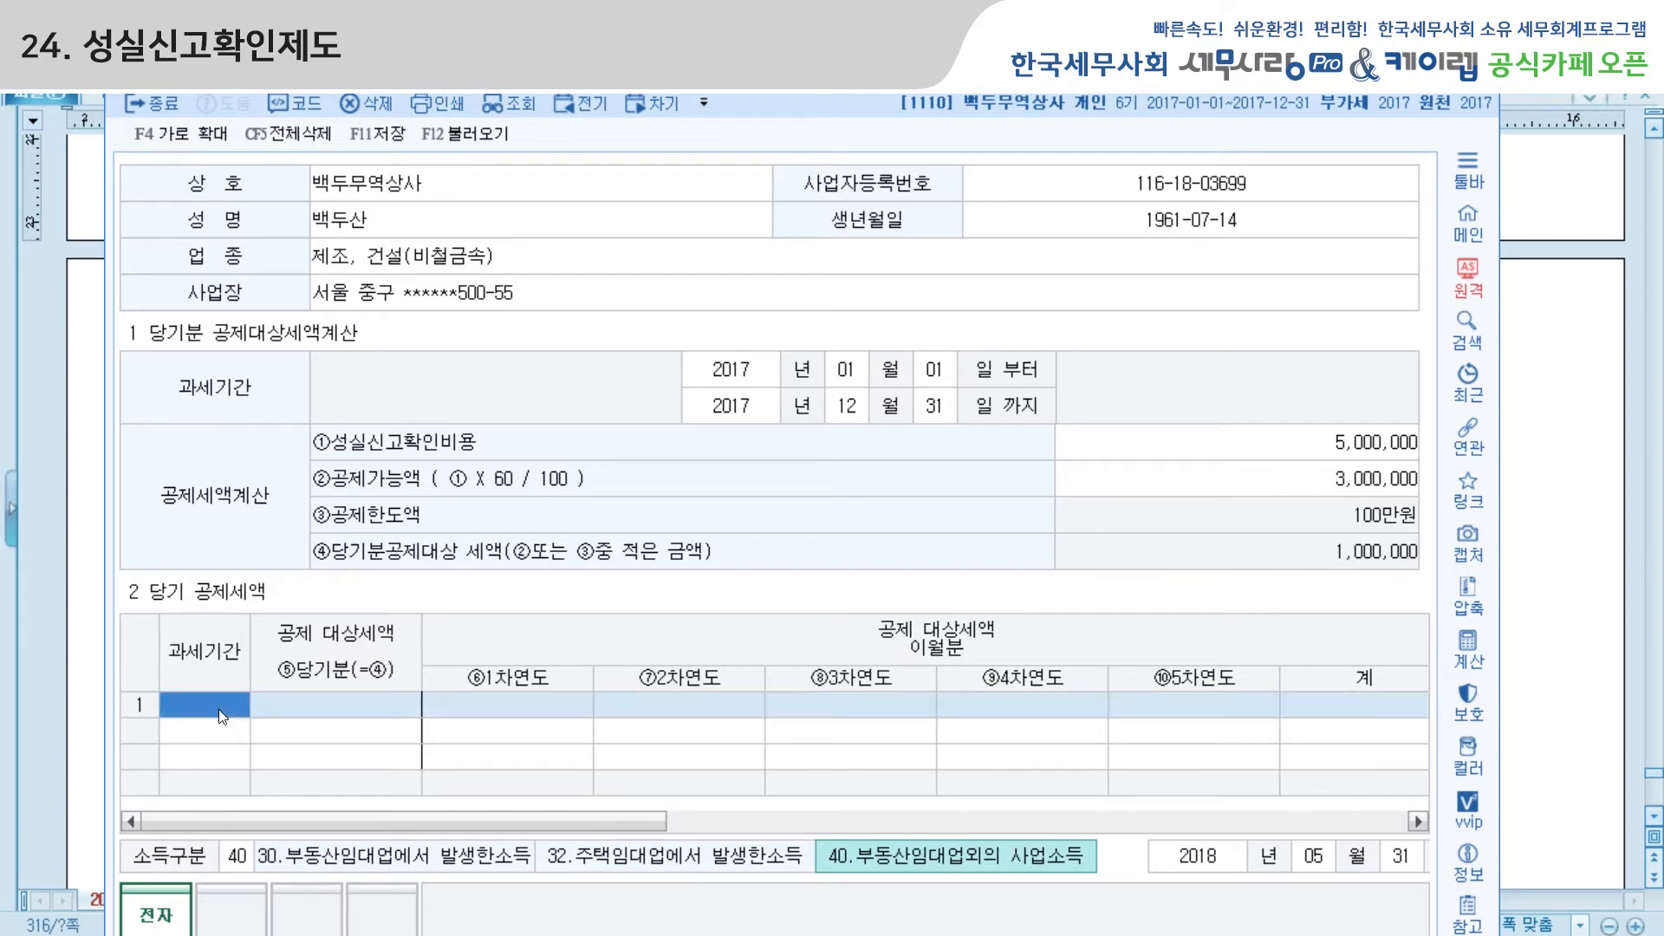
type("2017")
key("Return")
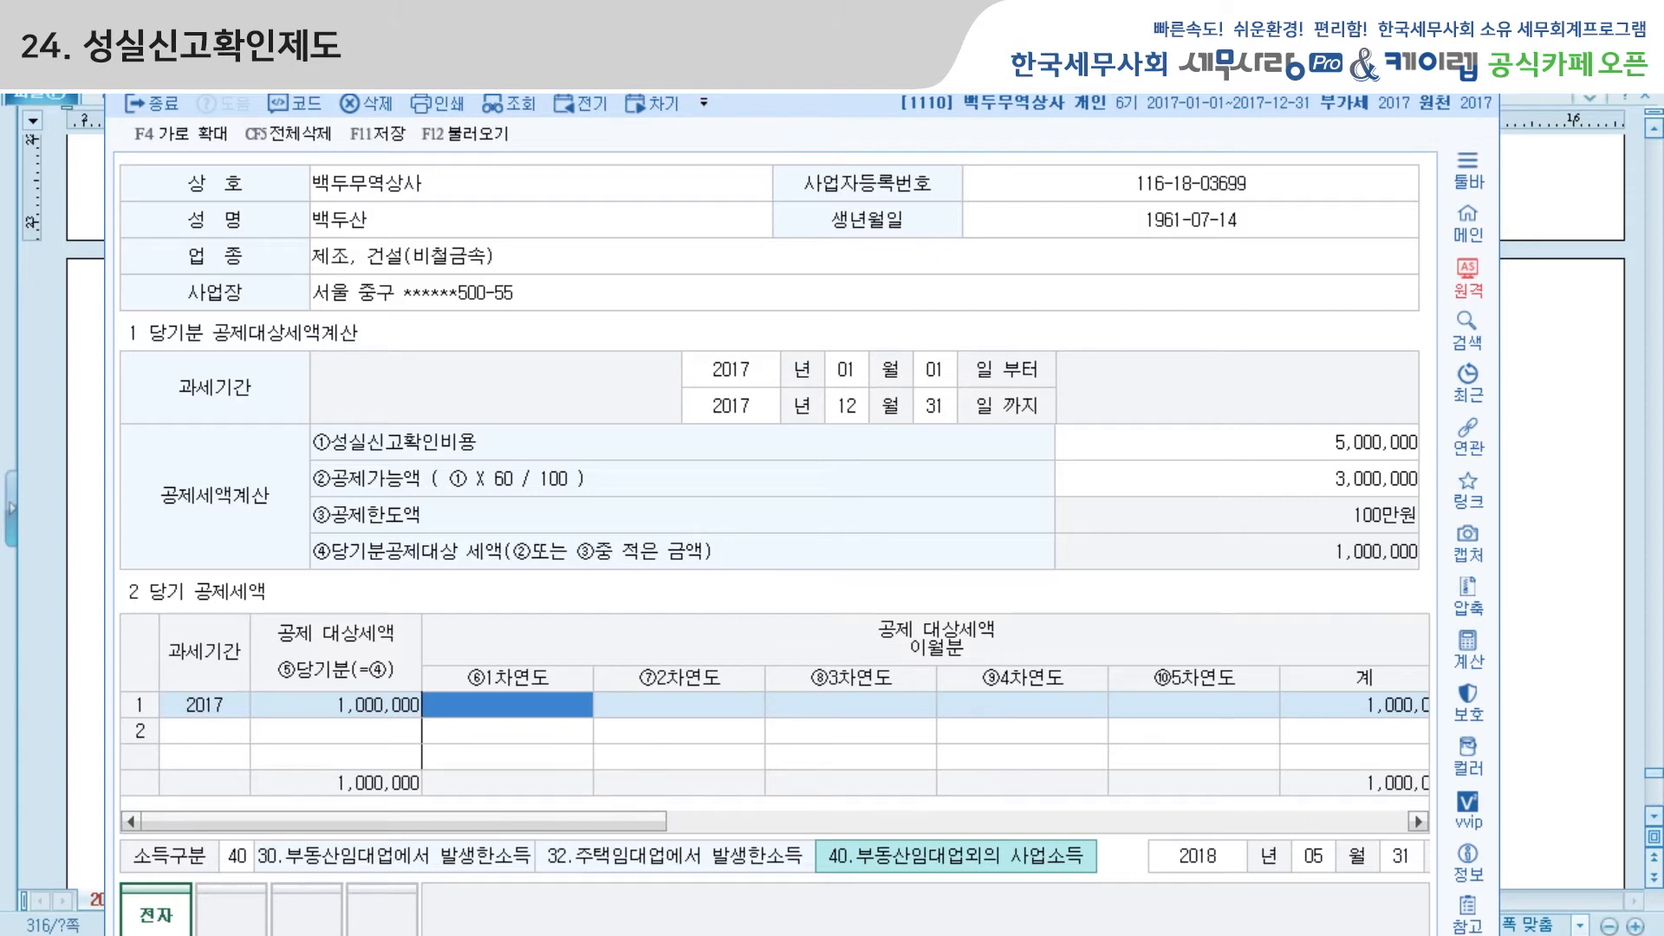
left_click(1480, 73)
left_click(774, 573)
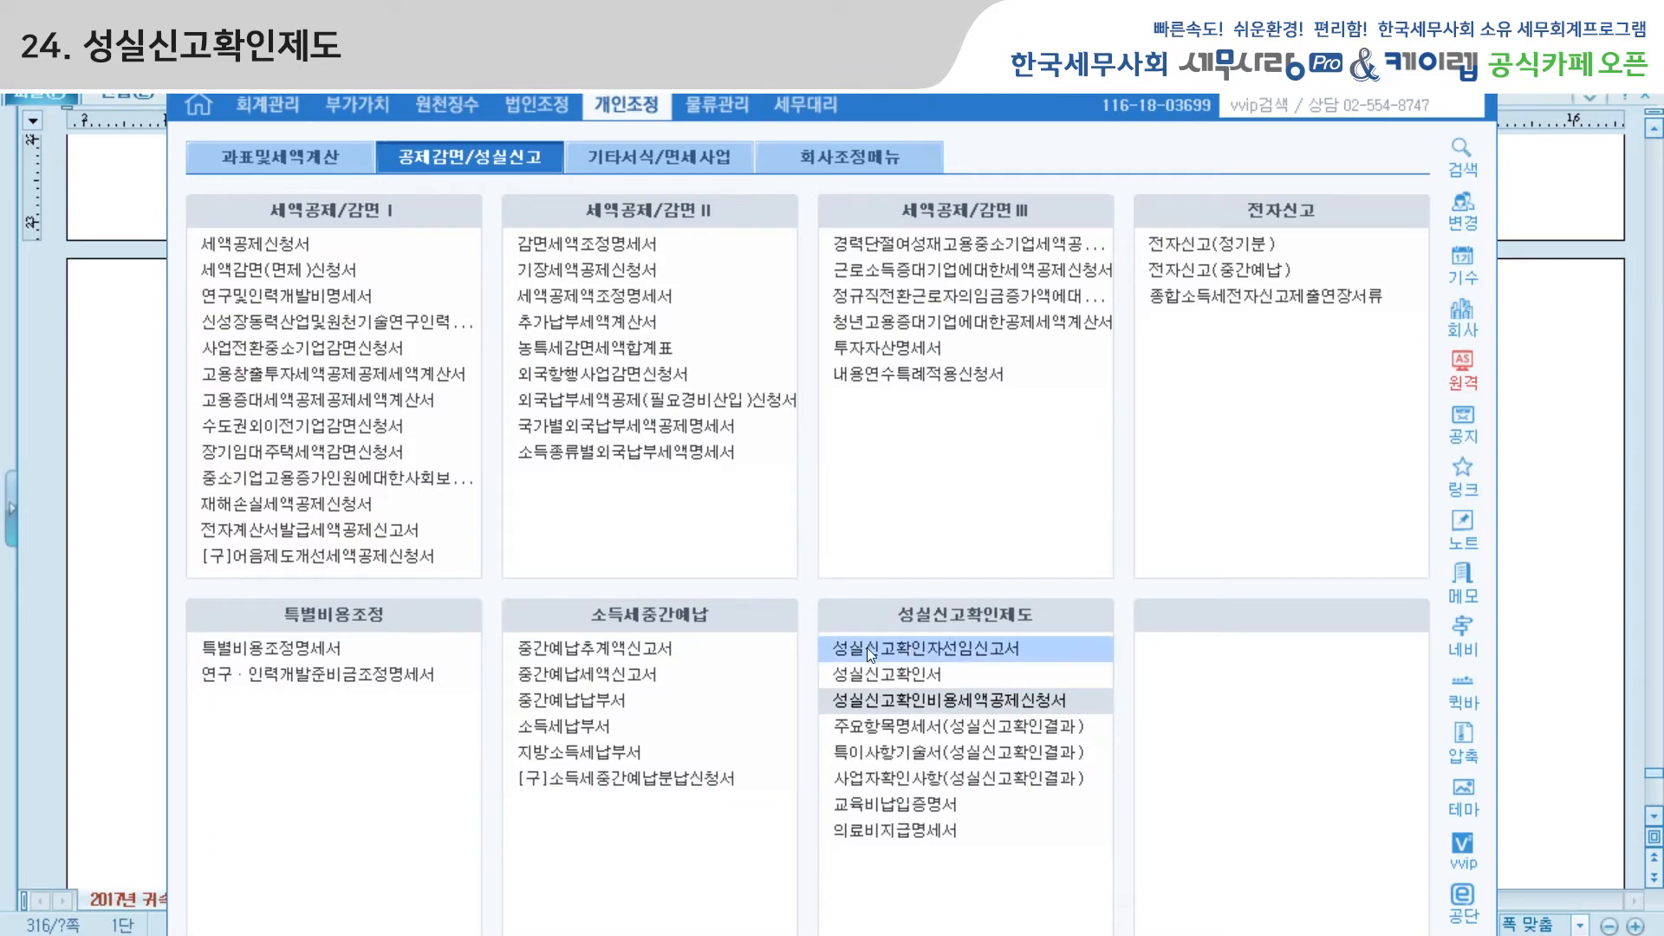
Step: Open 주요항목명세서(성실신고확인결과) and set the 소유구분 under 사업장현황 to 2 (타가)
left_click(886, 725)
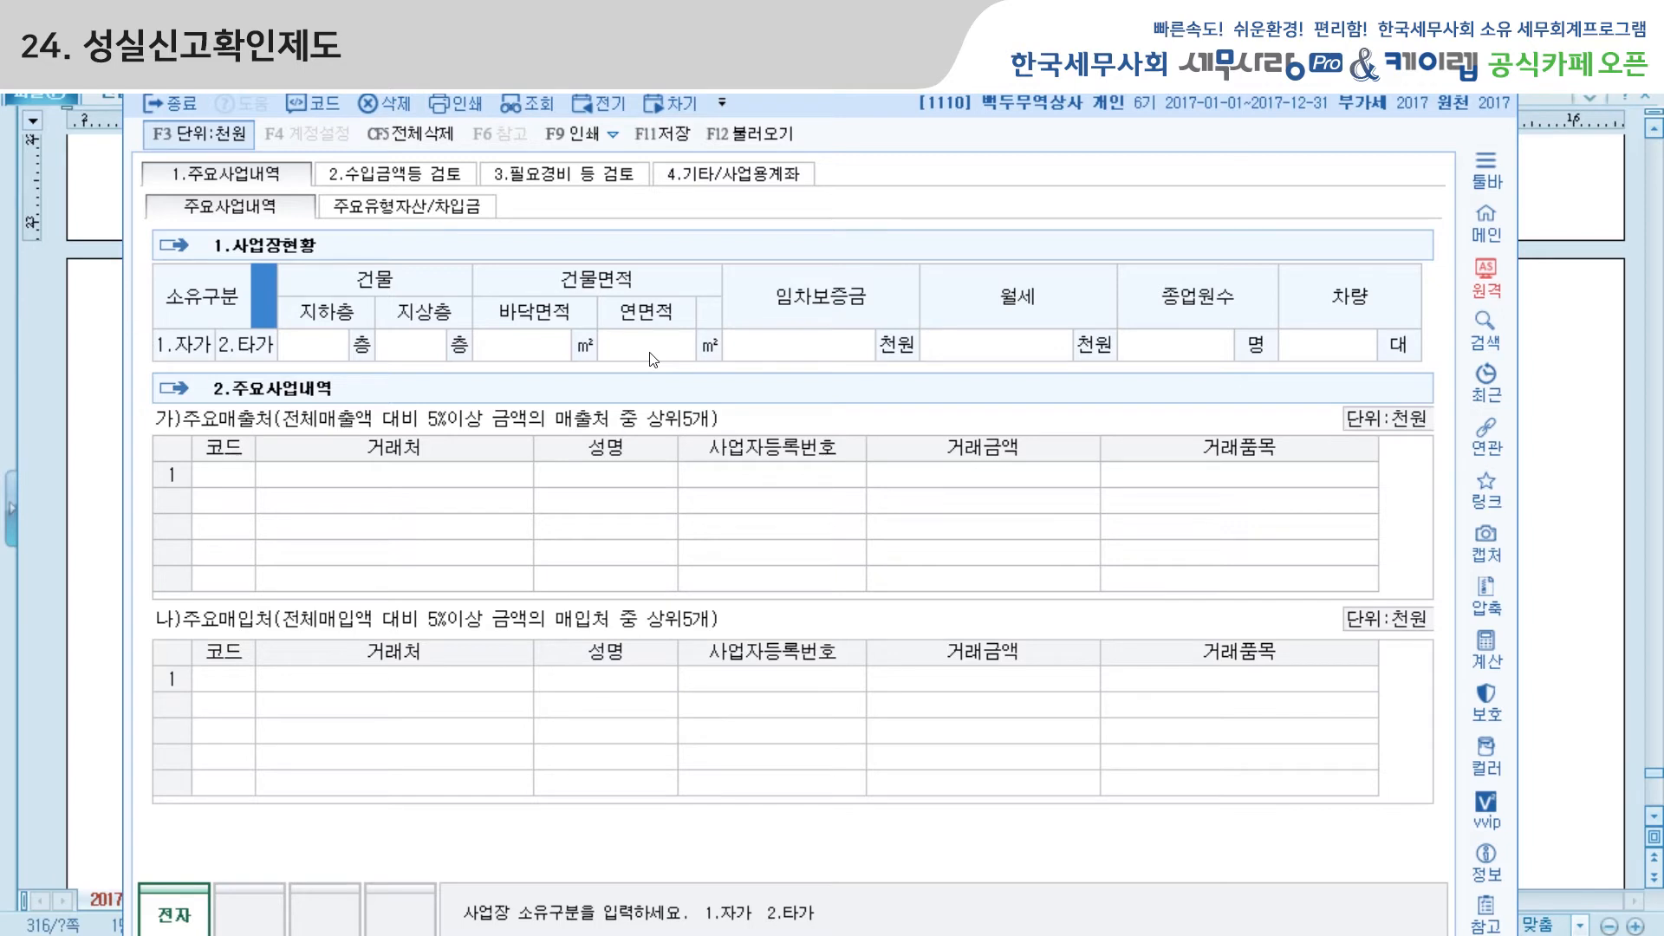
type("1")
key("Return")
key("shift+Tab")
type("2")
key("Return")
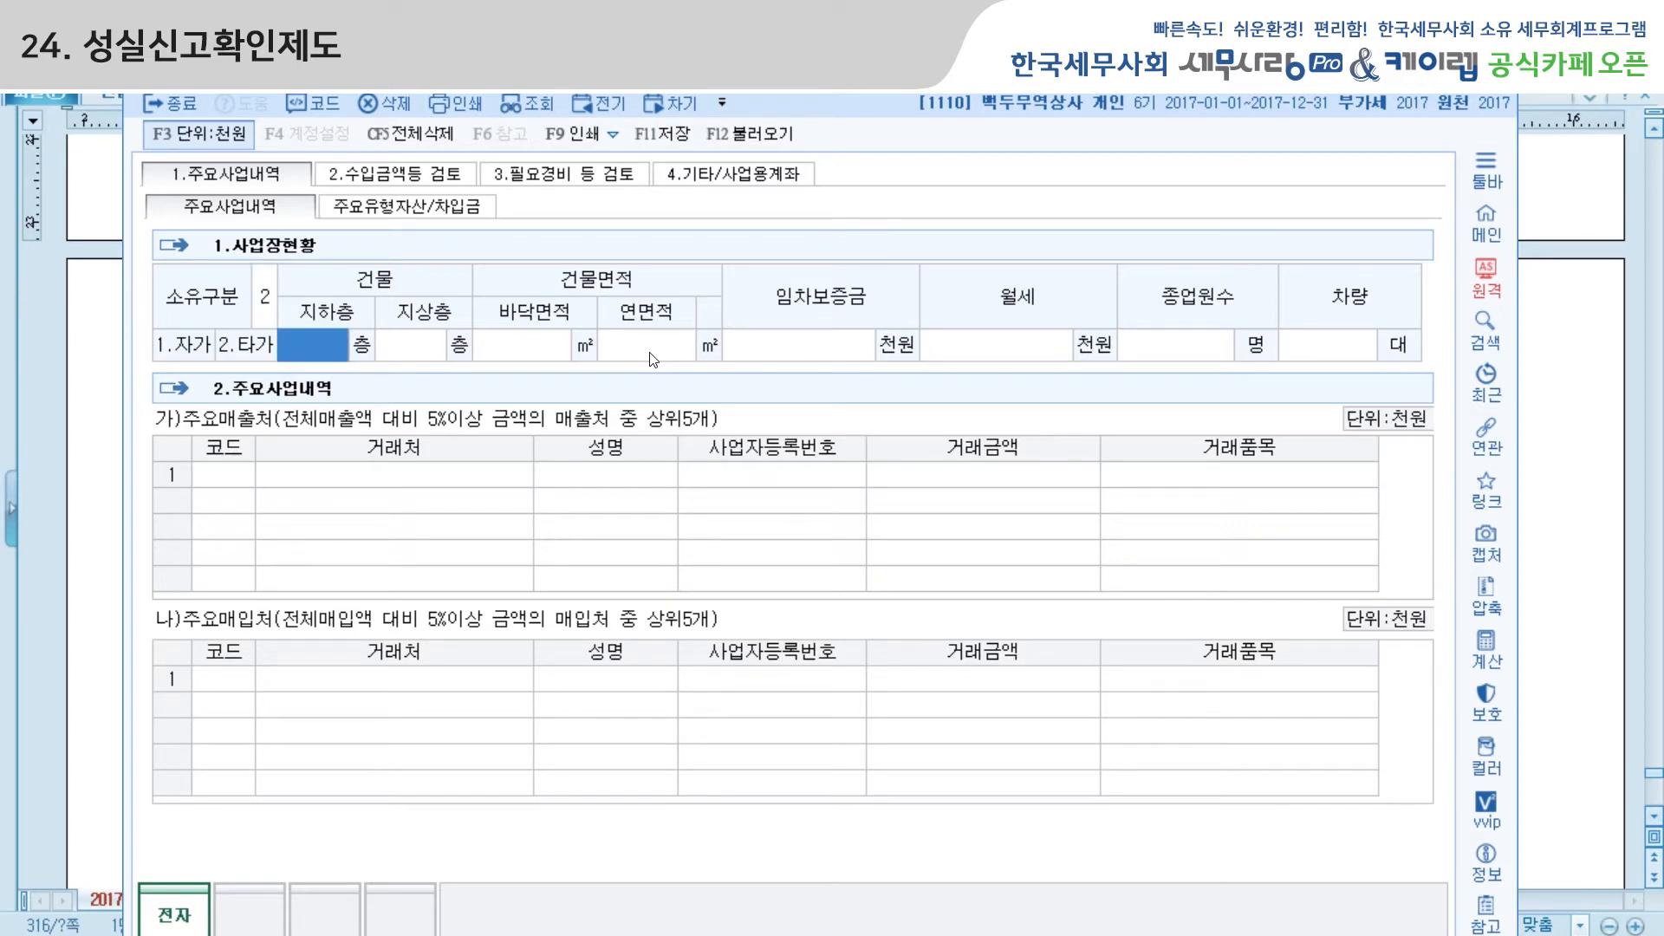
Step: Enter the building details: 지하층 1, 지상층 1, 바닥면적 200 ㎡ and 연면적 530 ㎡
type("1")
key("Return")
type("1")
key("Return")
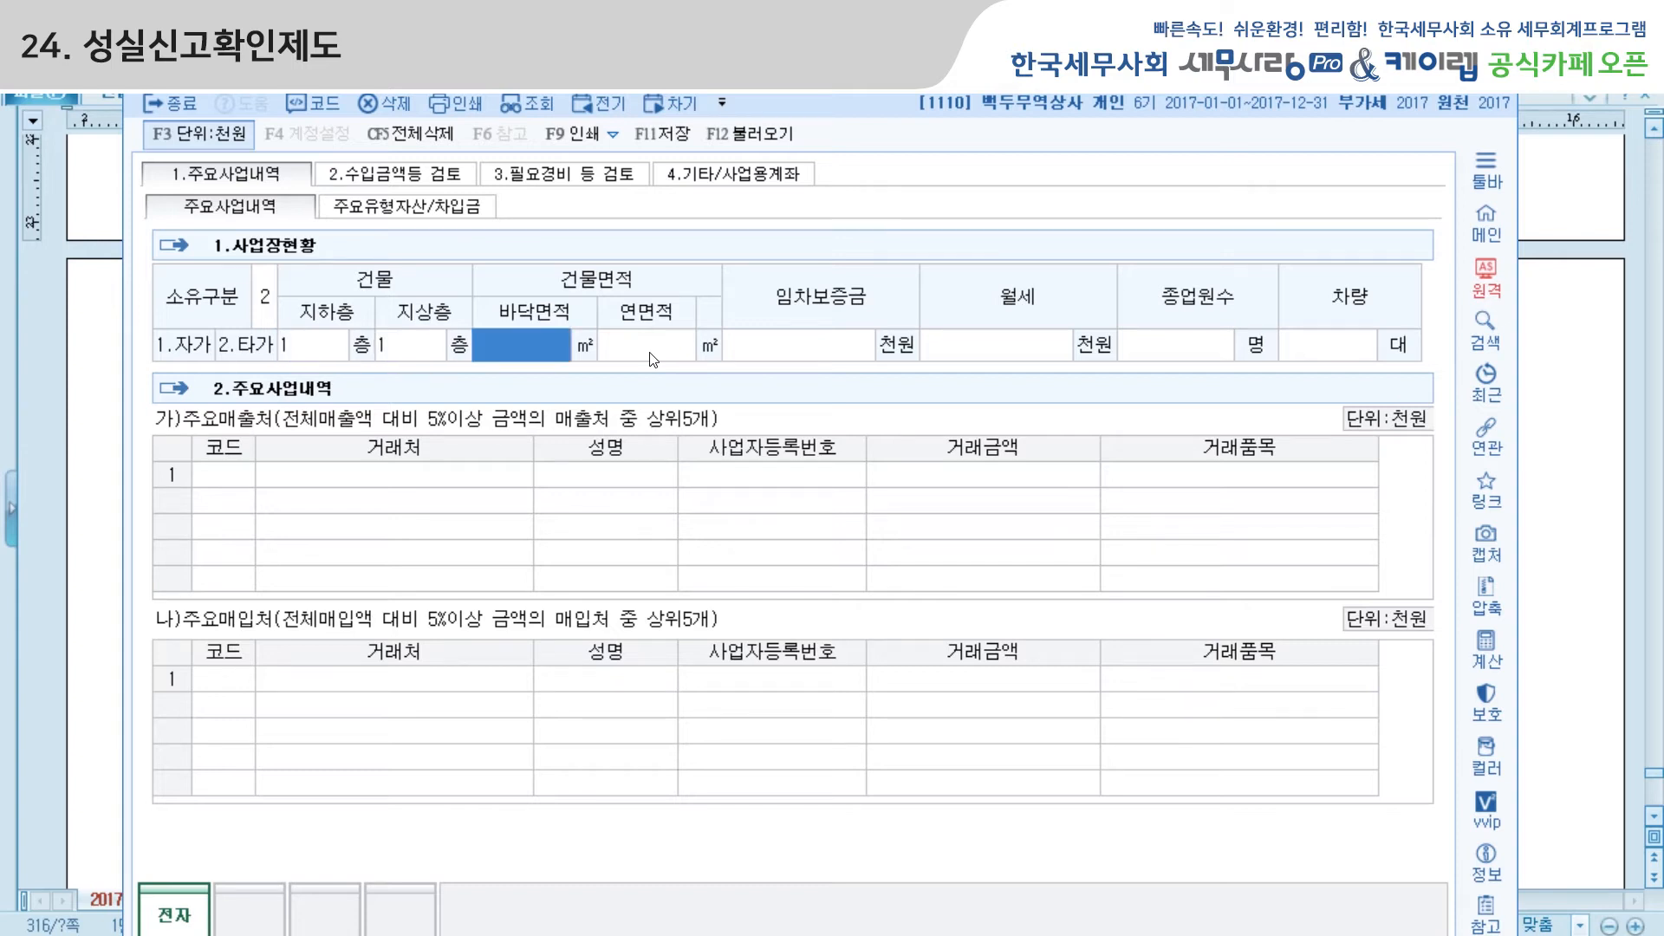
type("200")
key("Return")
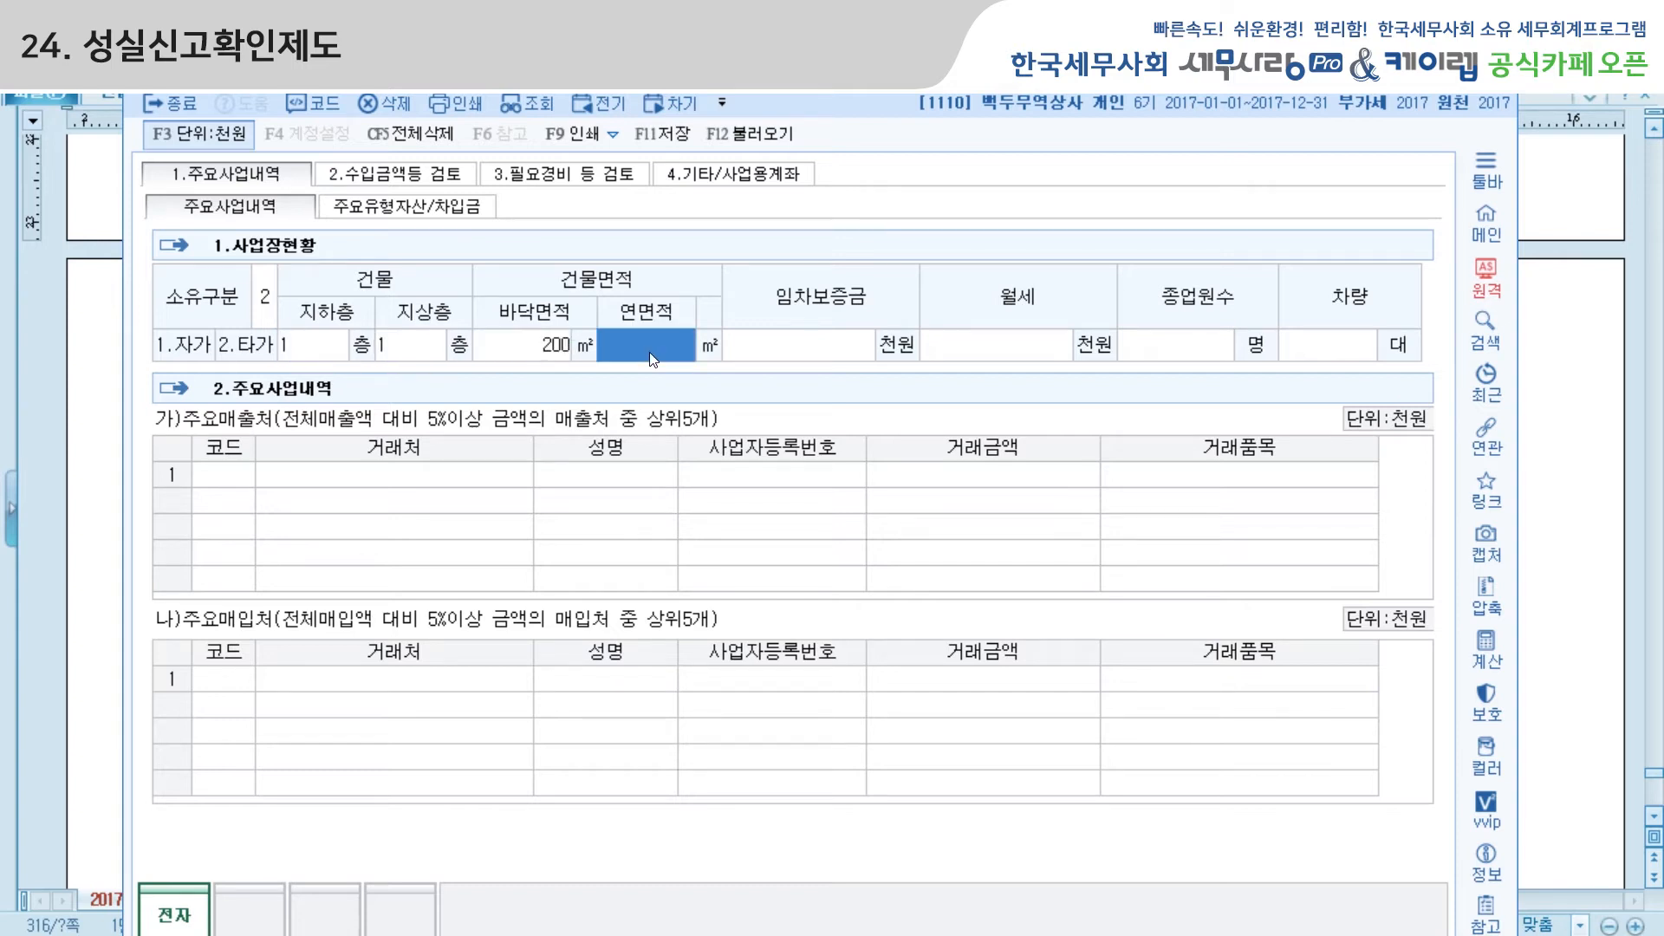
type("530")
key("Return")
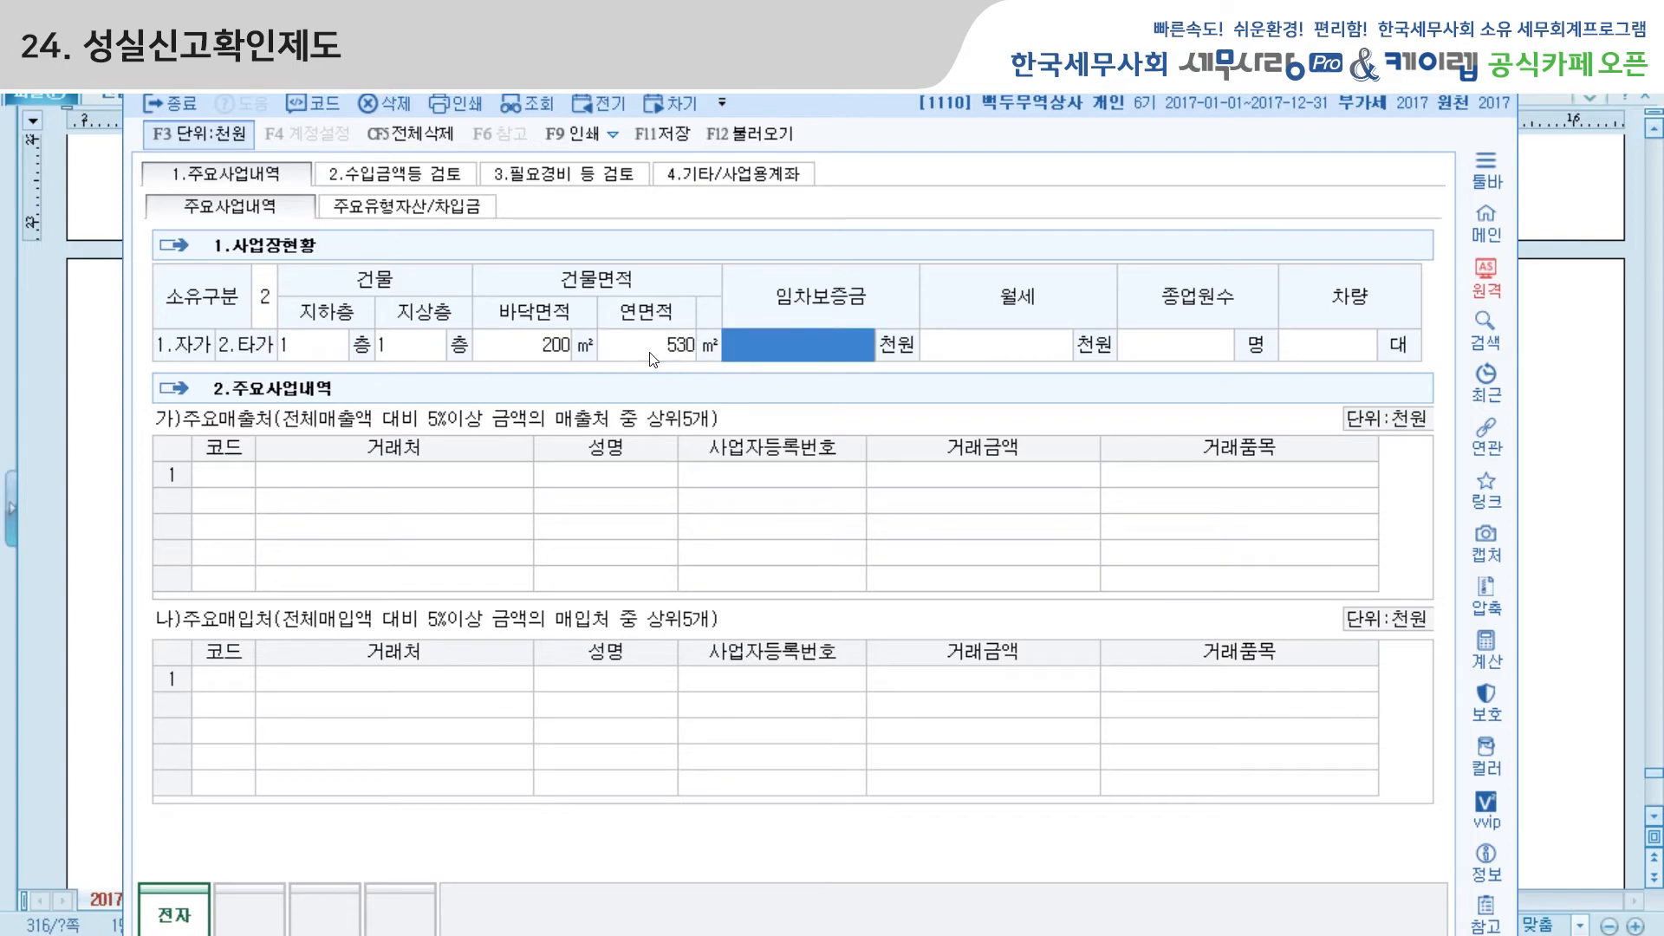
Step: Set the 임차보증금 to 50,000 and the 월세 to 3,000, both in units of 천원
type("5000000")
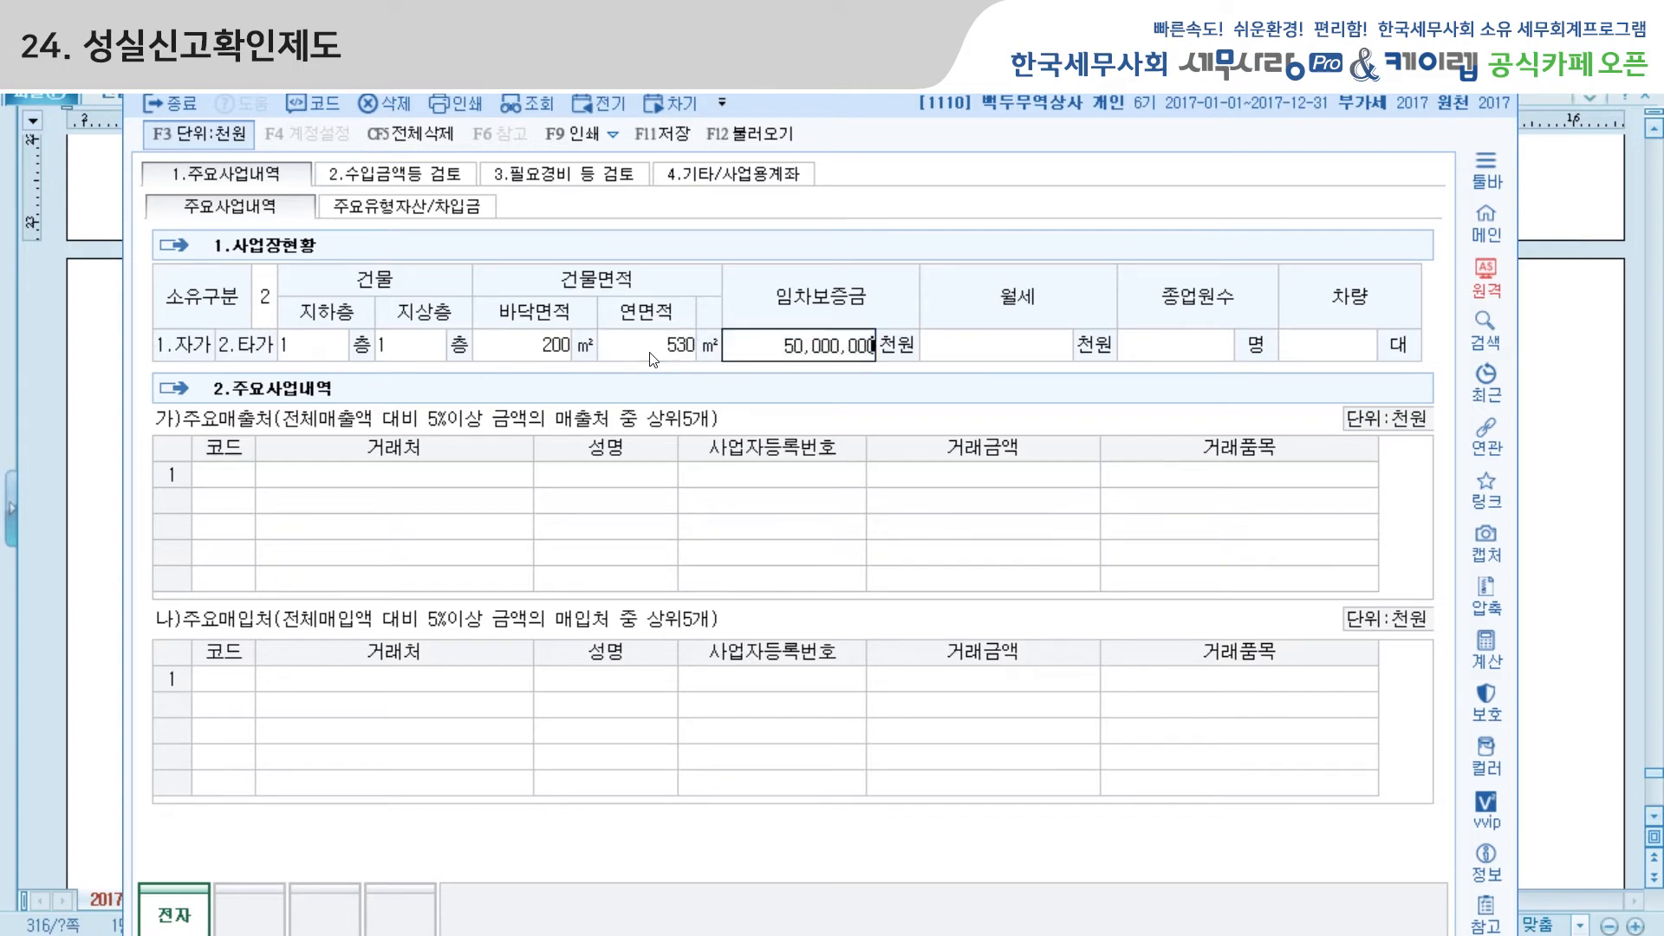
key("BackSpace")
key("BackSpace")
key("Return")
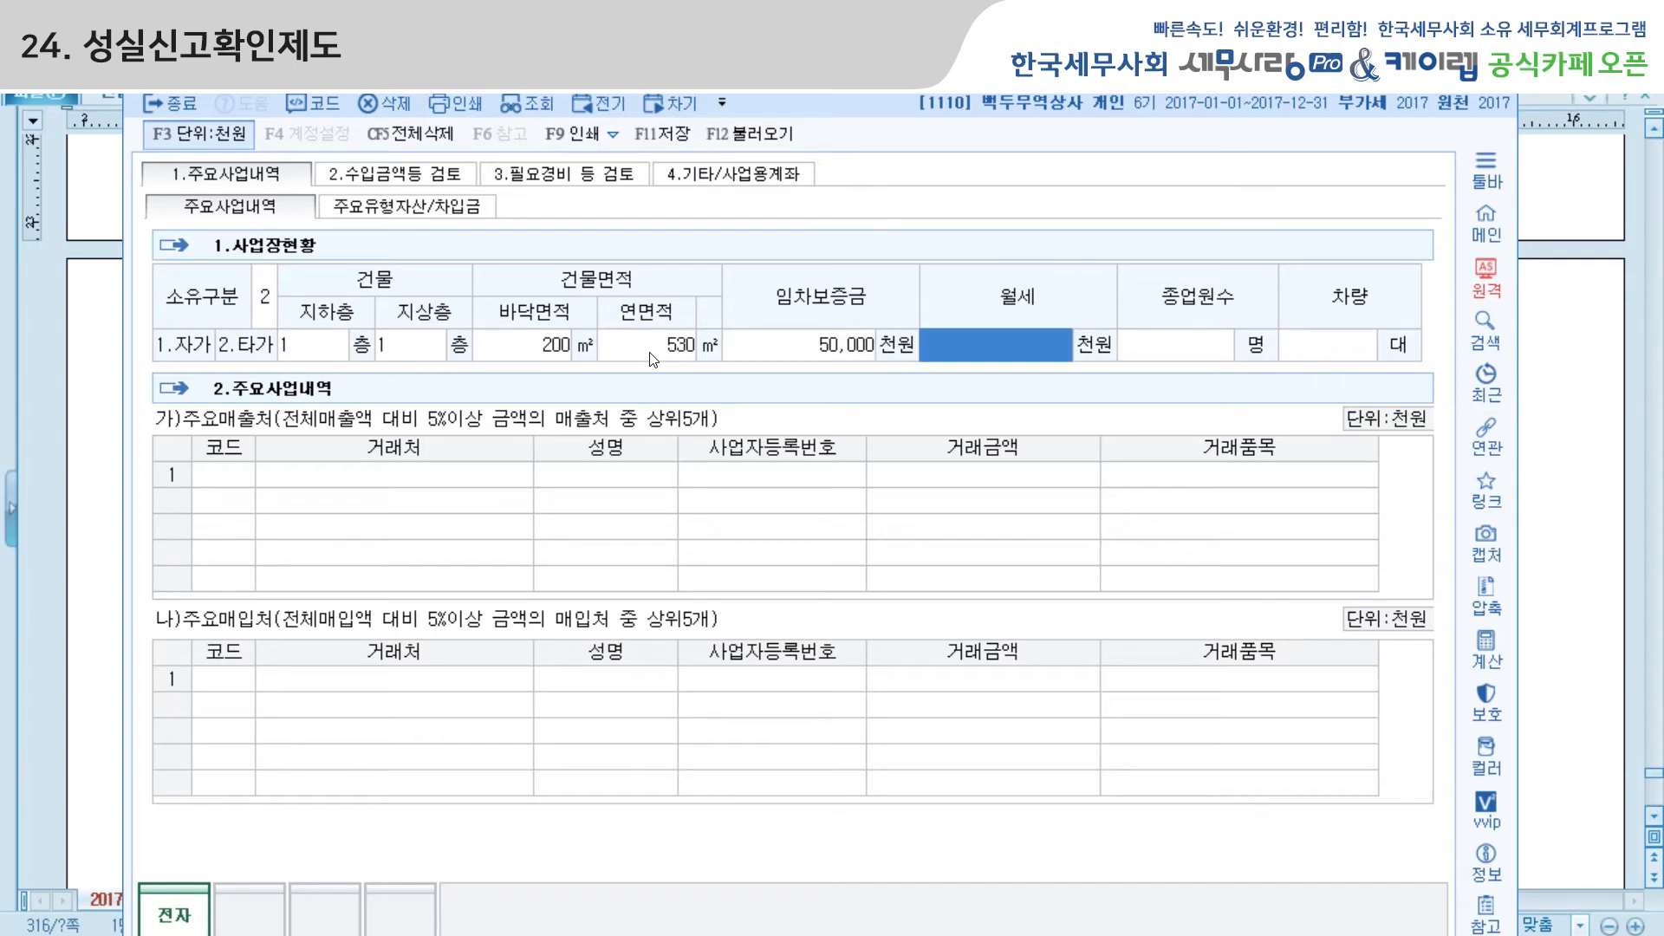
type("3000000")
key("BackSpace")
key("BackSpace")
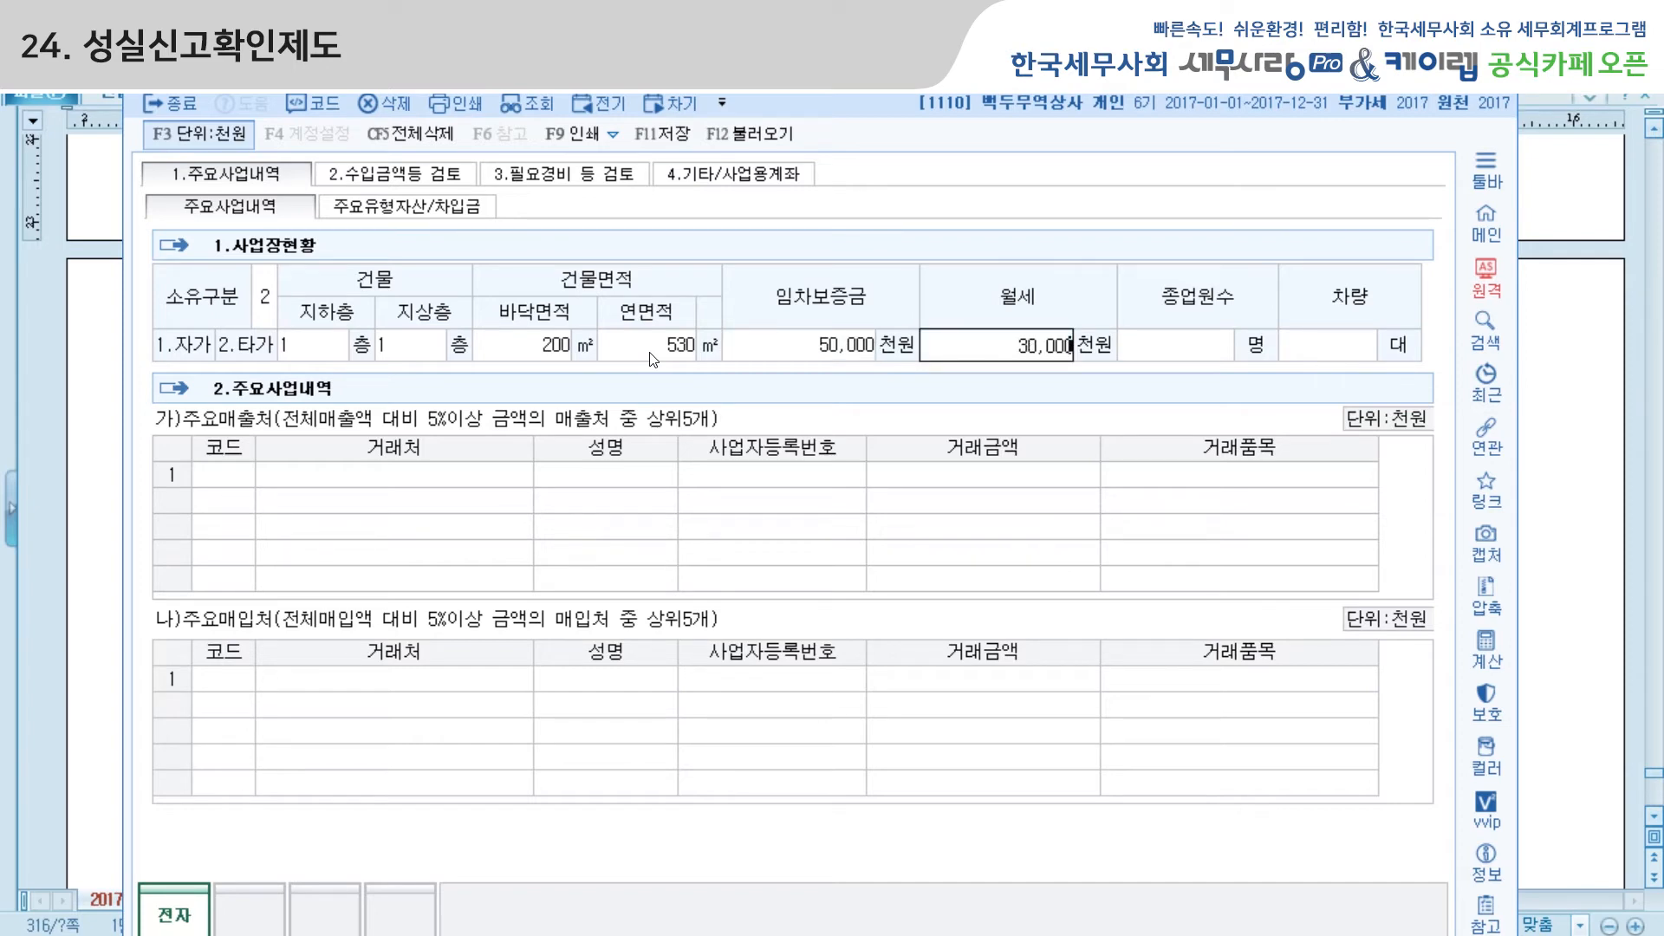
key("BackSpace")
key("Return")
Step: Enter 10 for 종업원수 and 2 for 차량 in the 사업장현황 section
type("10")
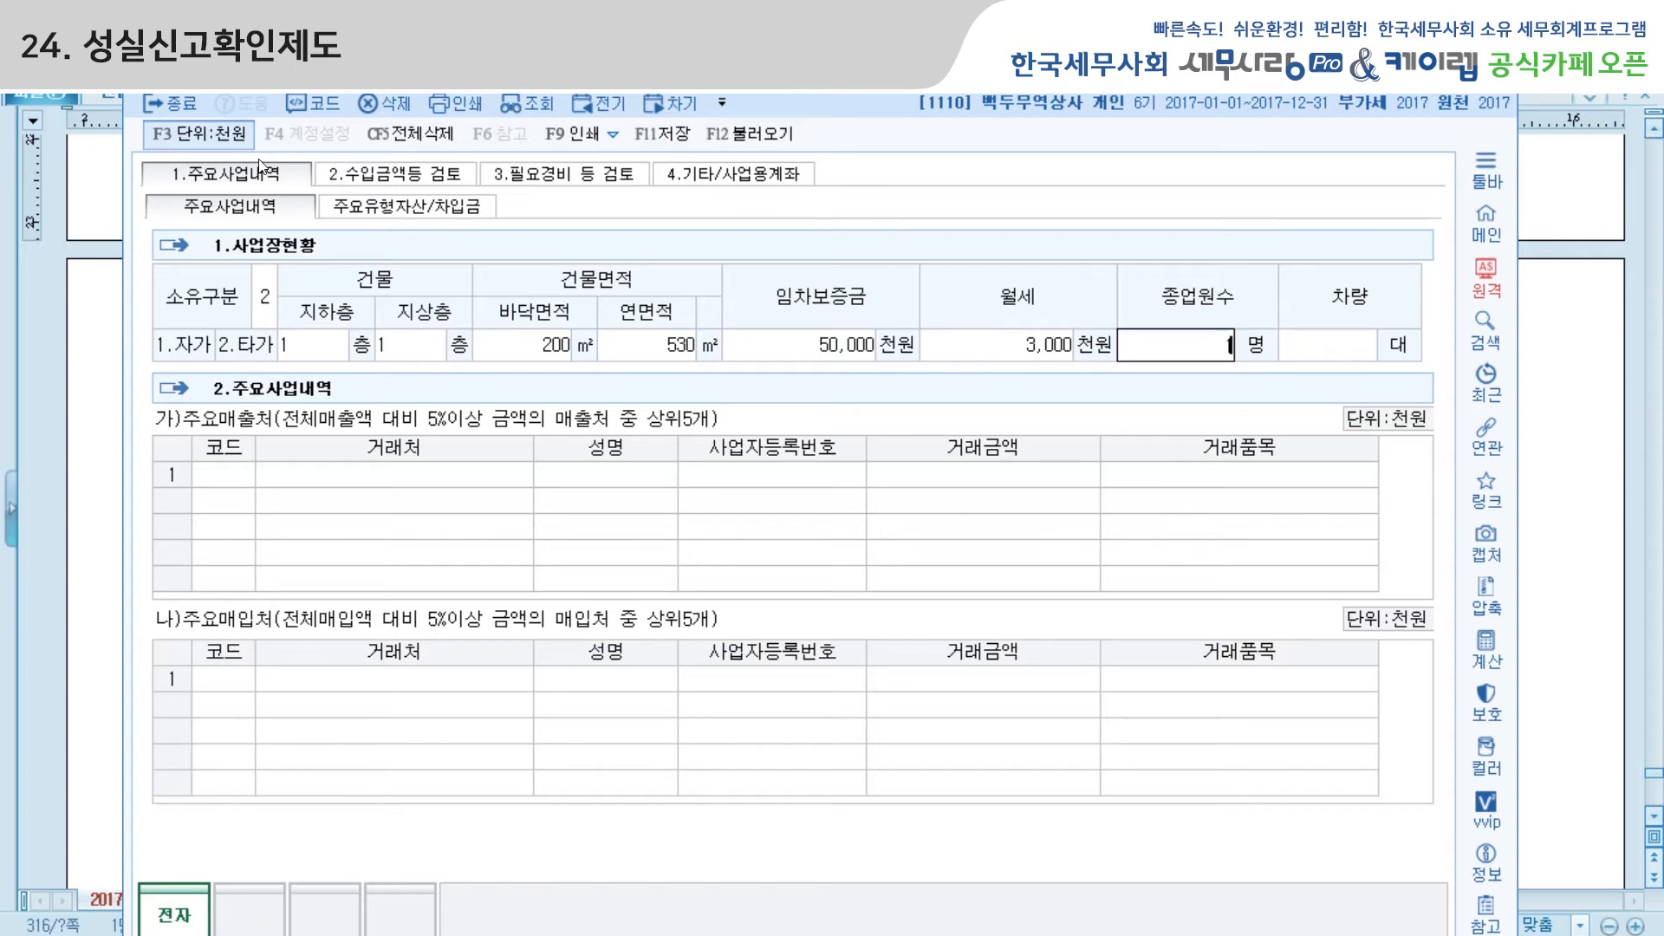
key("Return")
type("2")
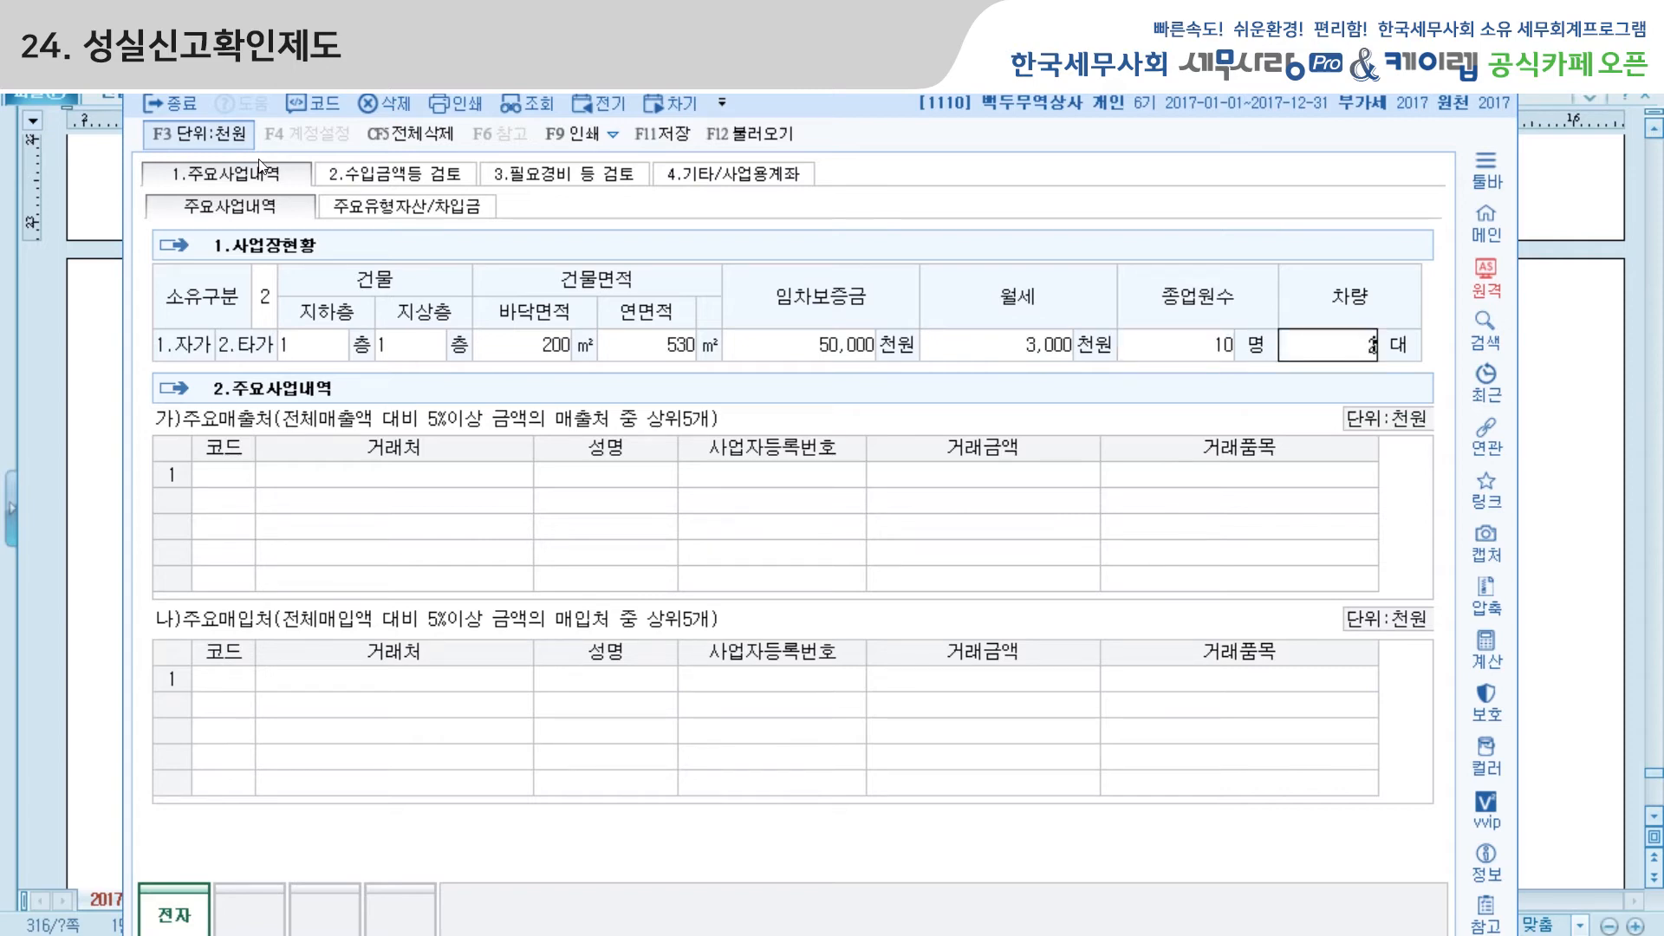
key("Return")
Step: Load the top customers' data afresh into the 가)주요매출처 table
left_click(305, 478)
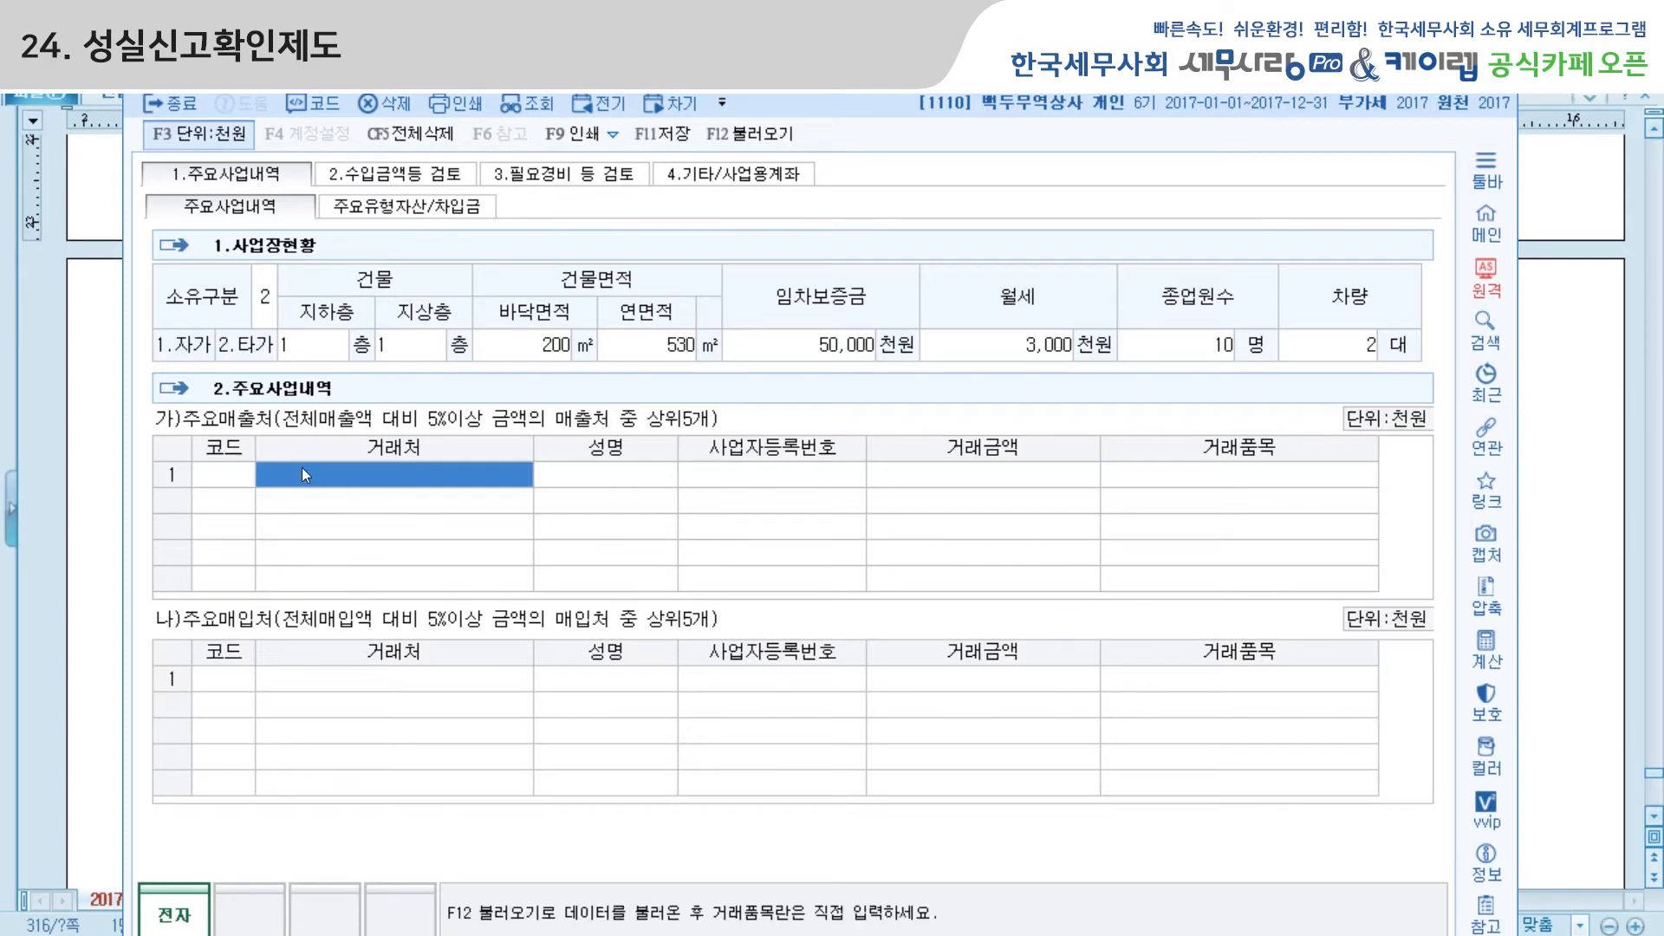
left_click(232, 475)
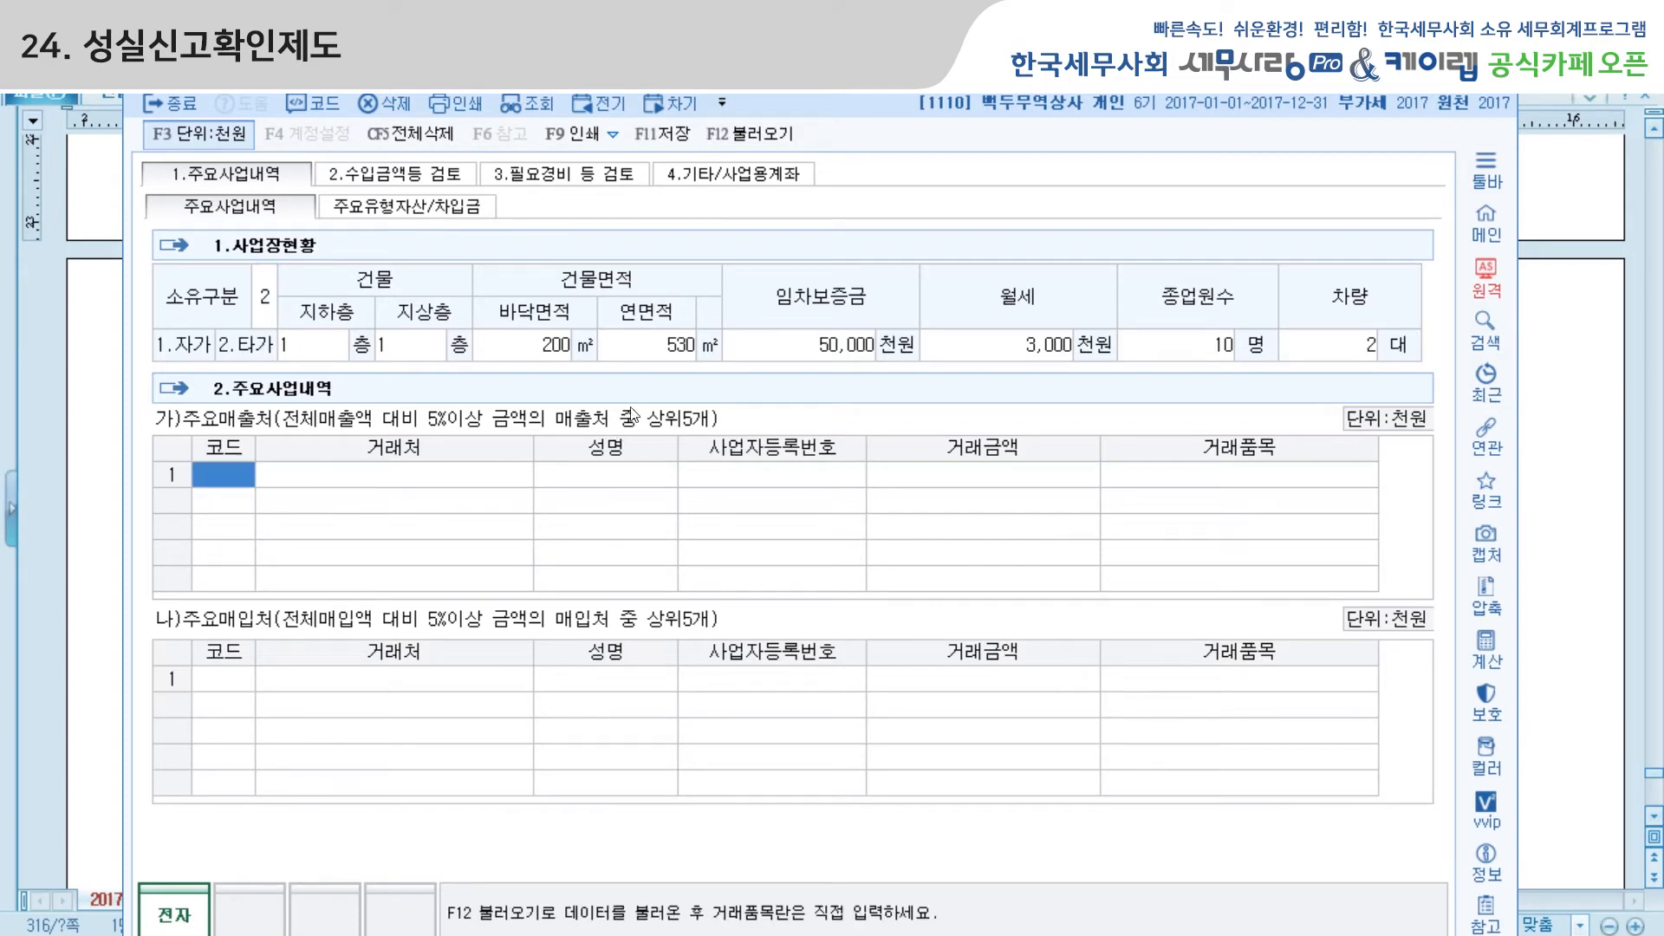
left_click(756, 139)
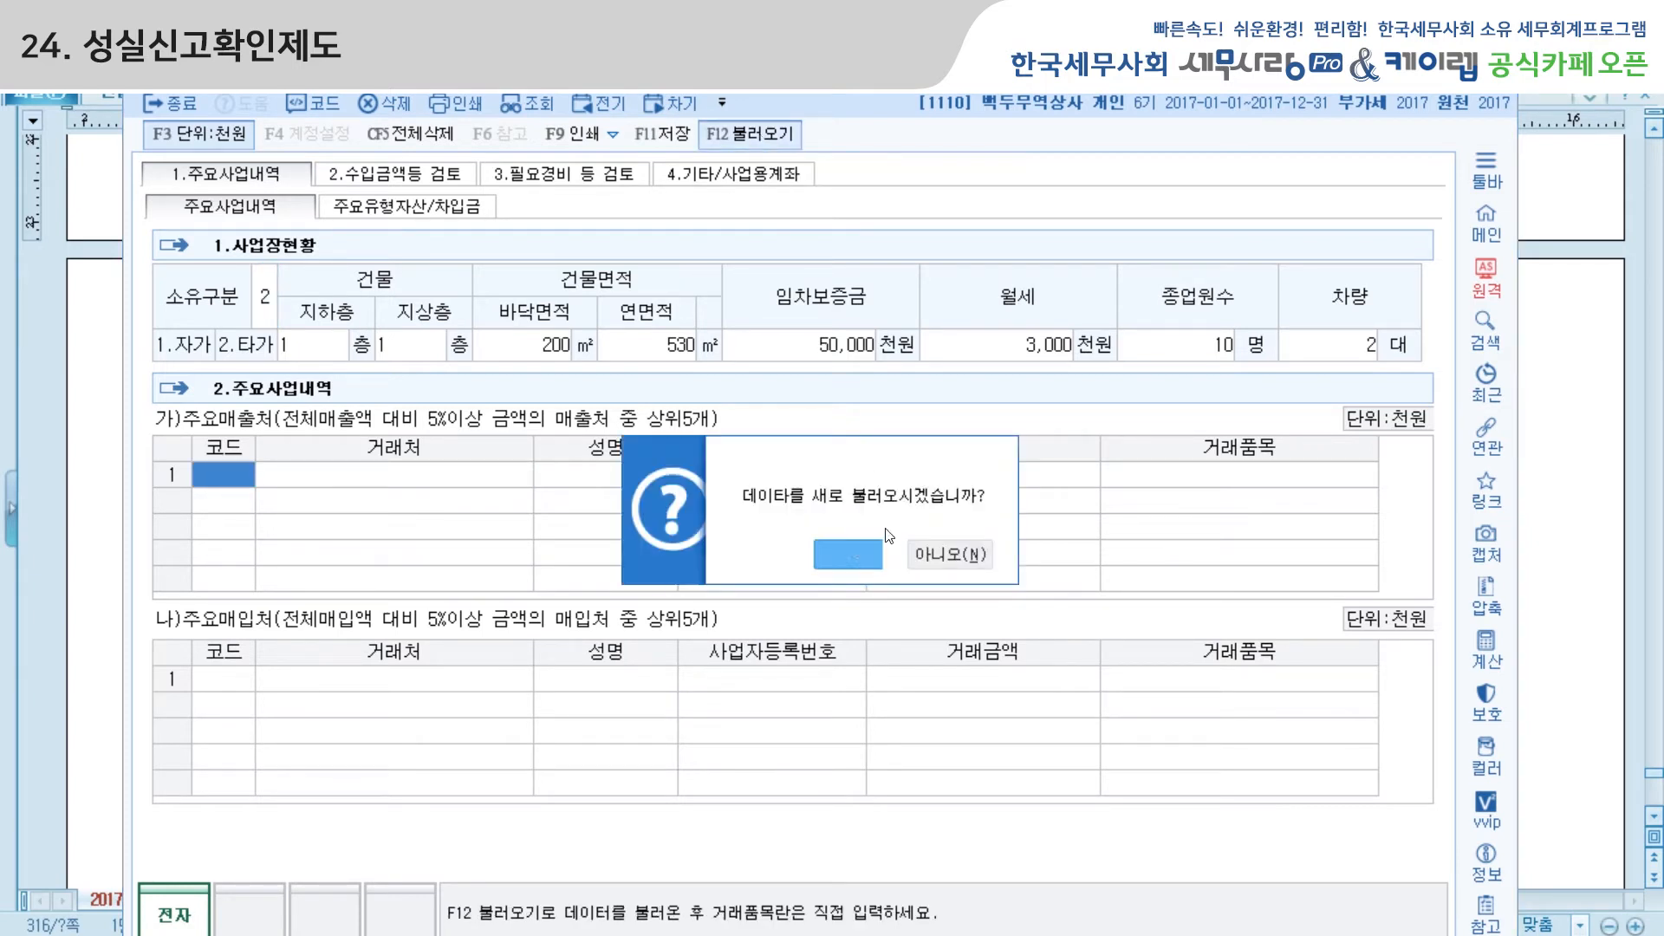
left_click(877, 553)
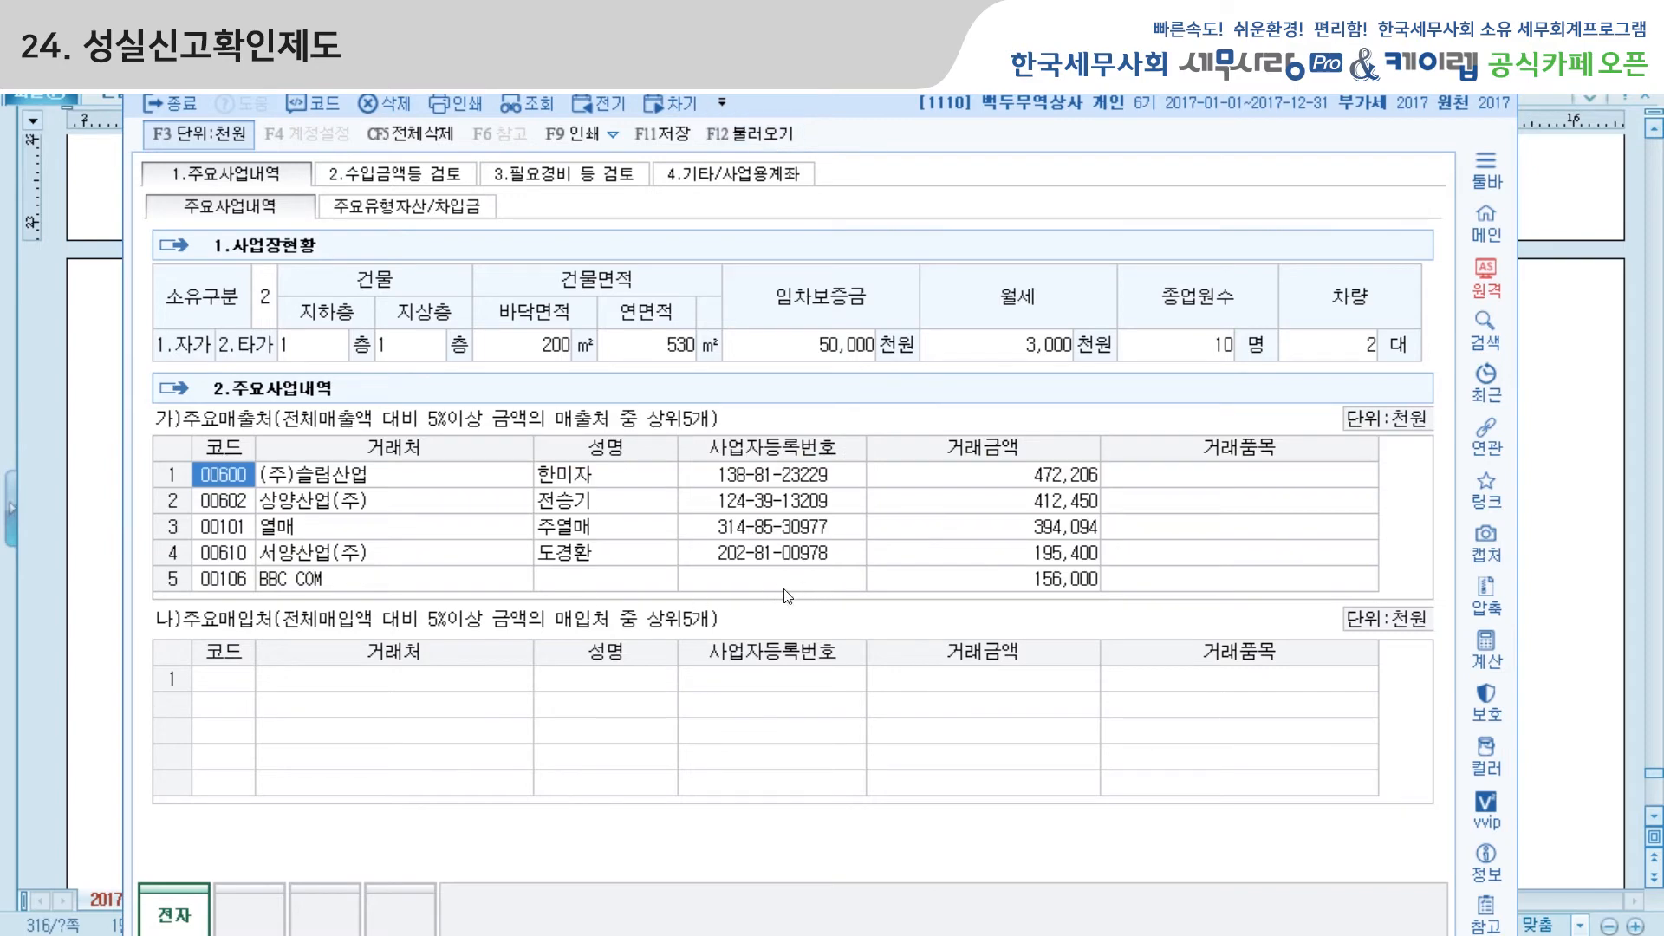
Step: Load the top suppliers' data afresh into the 나)주요매입처 table
left_click(216, 680)
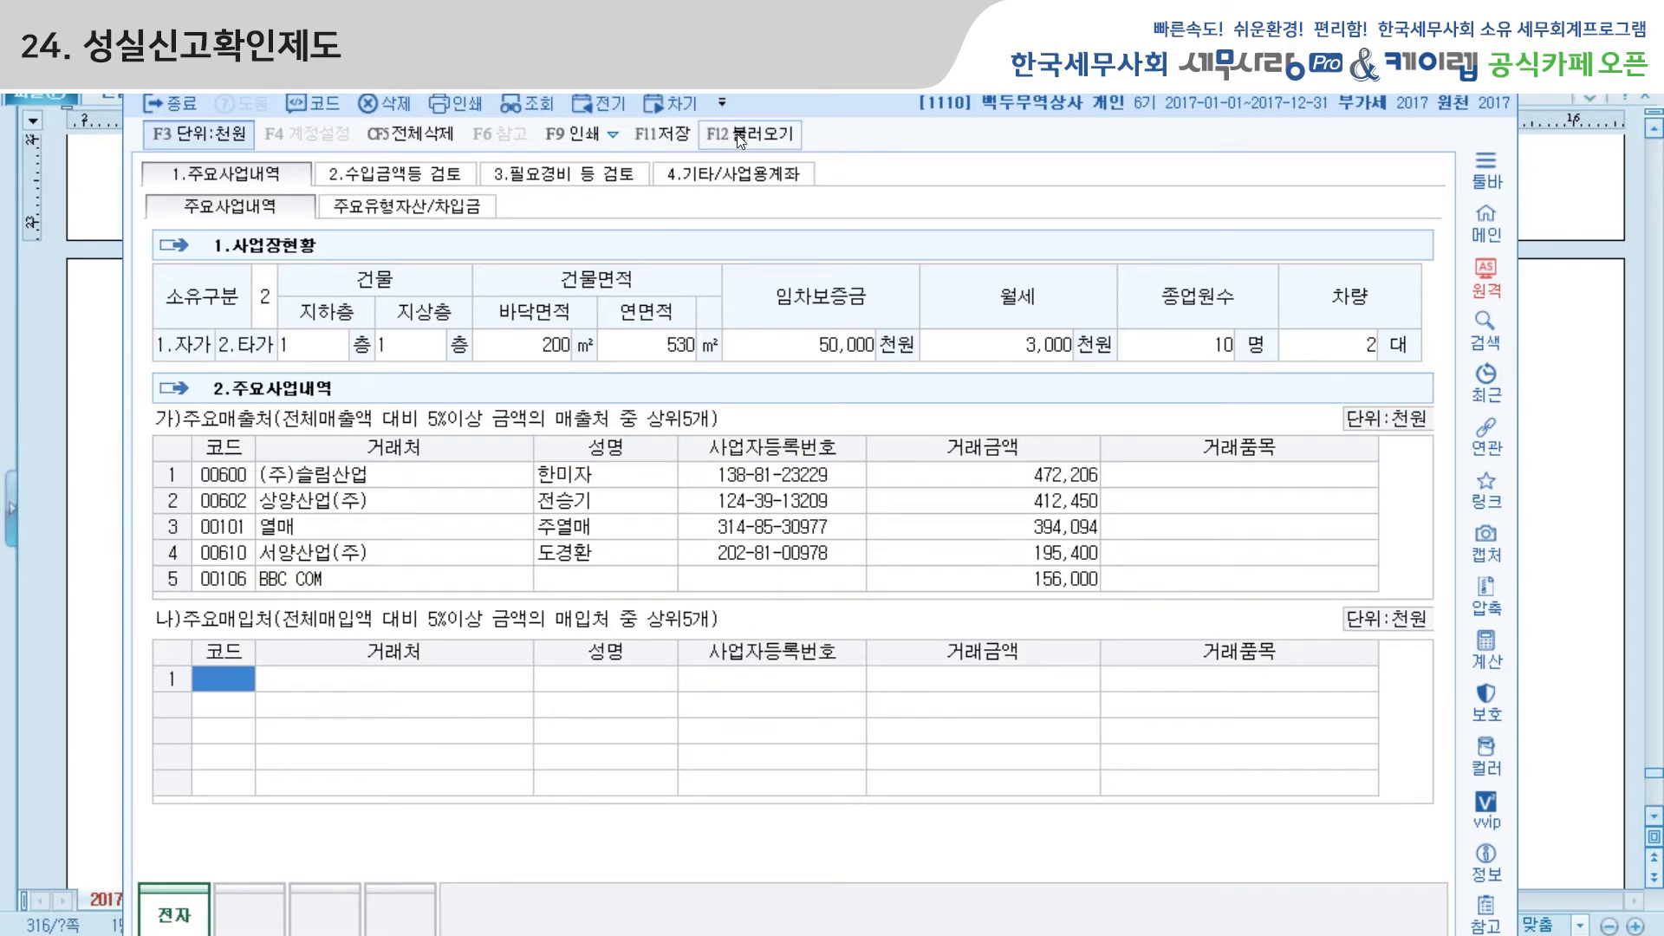
key("F12")
left_click(860, 559)
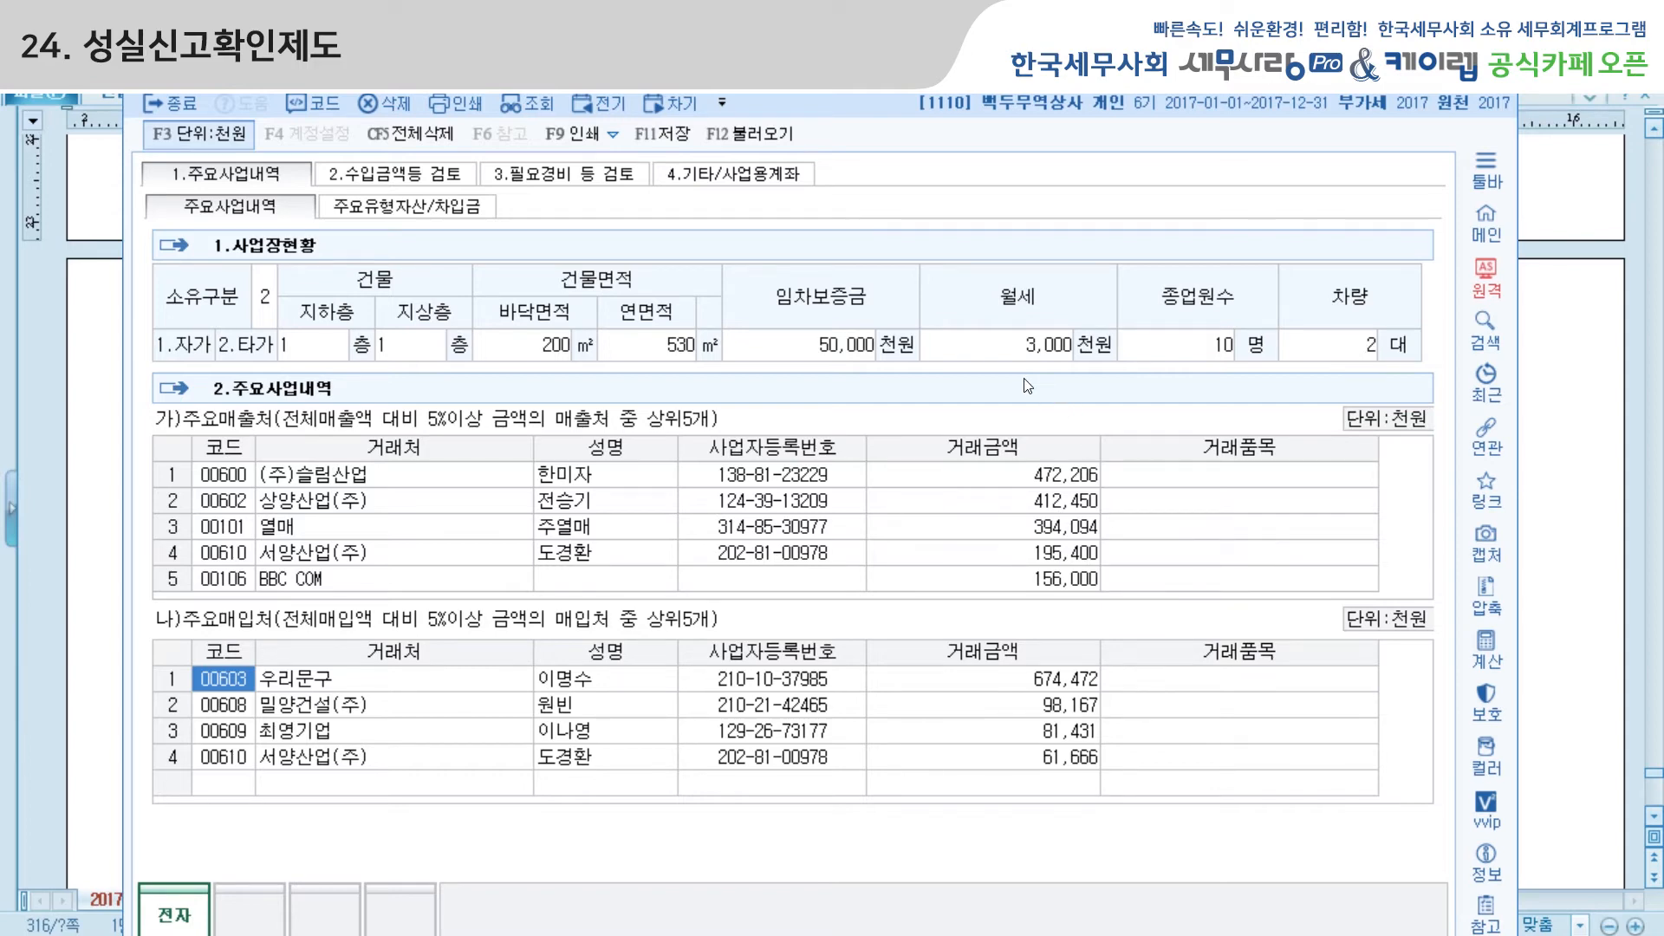
Step: In 주요유형자산/차입금, load the 건물, 기계장치 and 비품 accounts into 주요유형자산 명세, limited to individual assets of at least 5,000만원
left_click(413, 215)
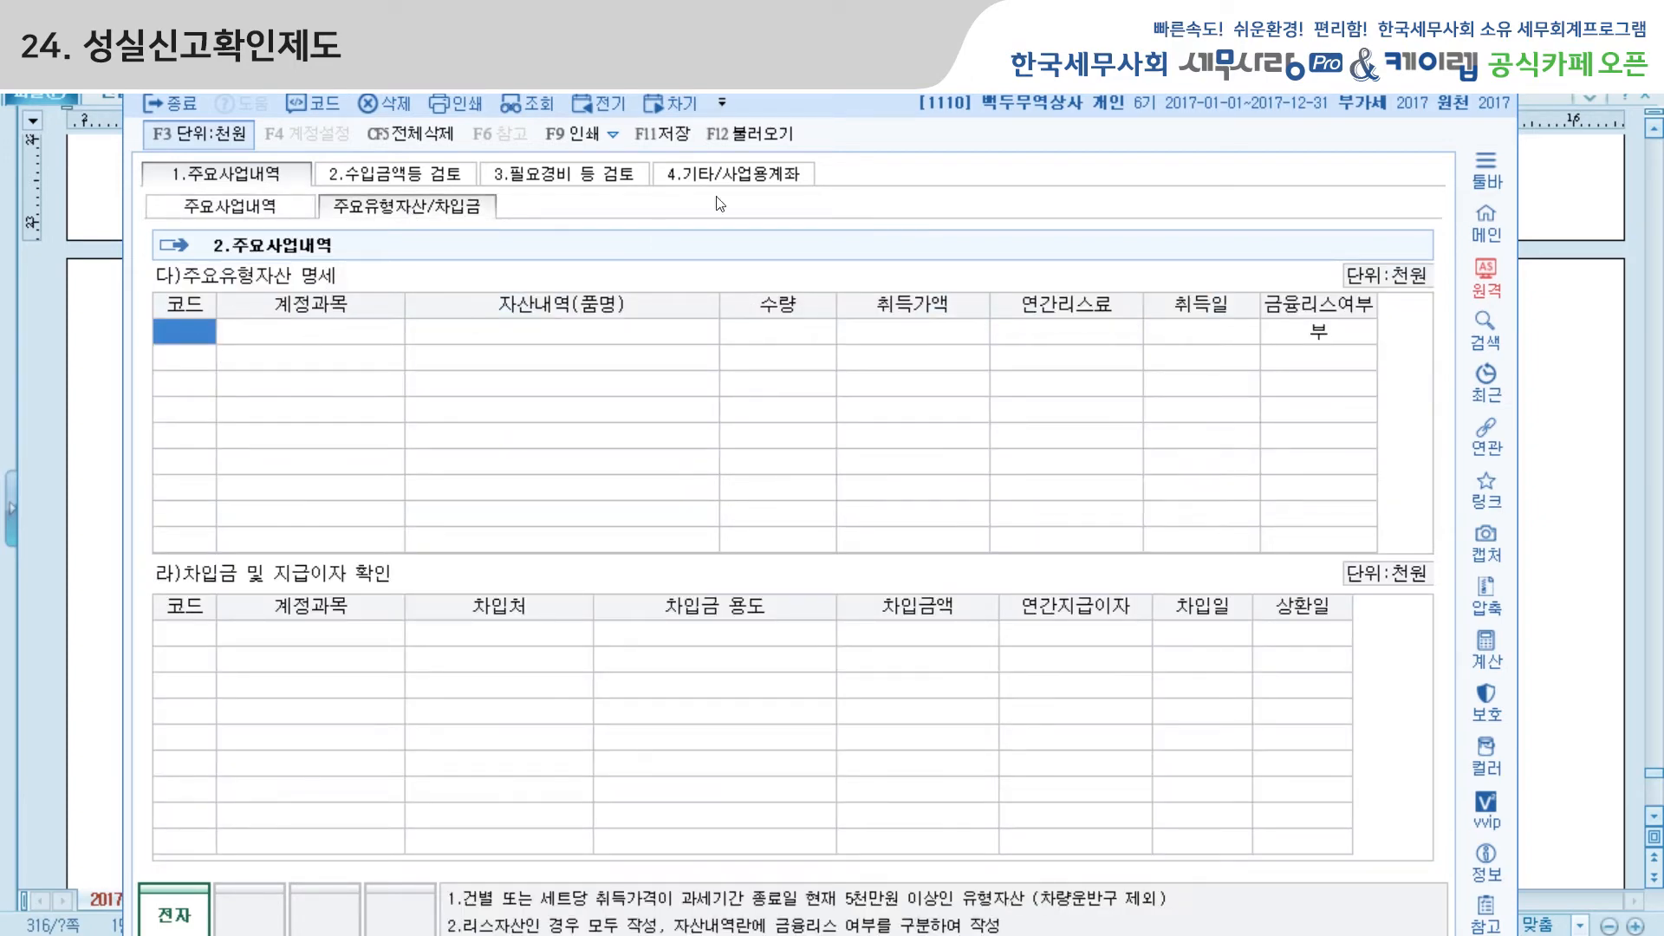
left_click(752, 139)
left_click(863, 544)
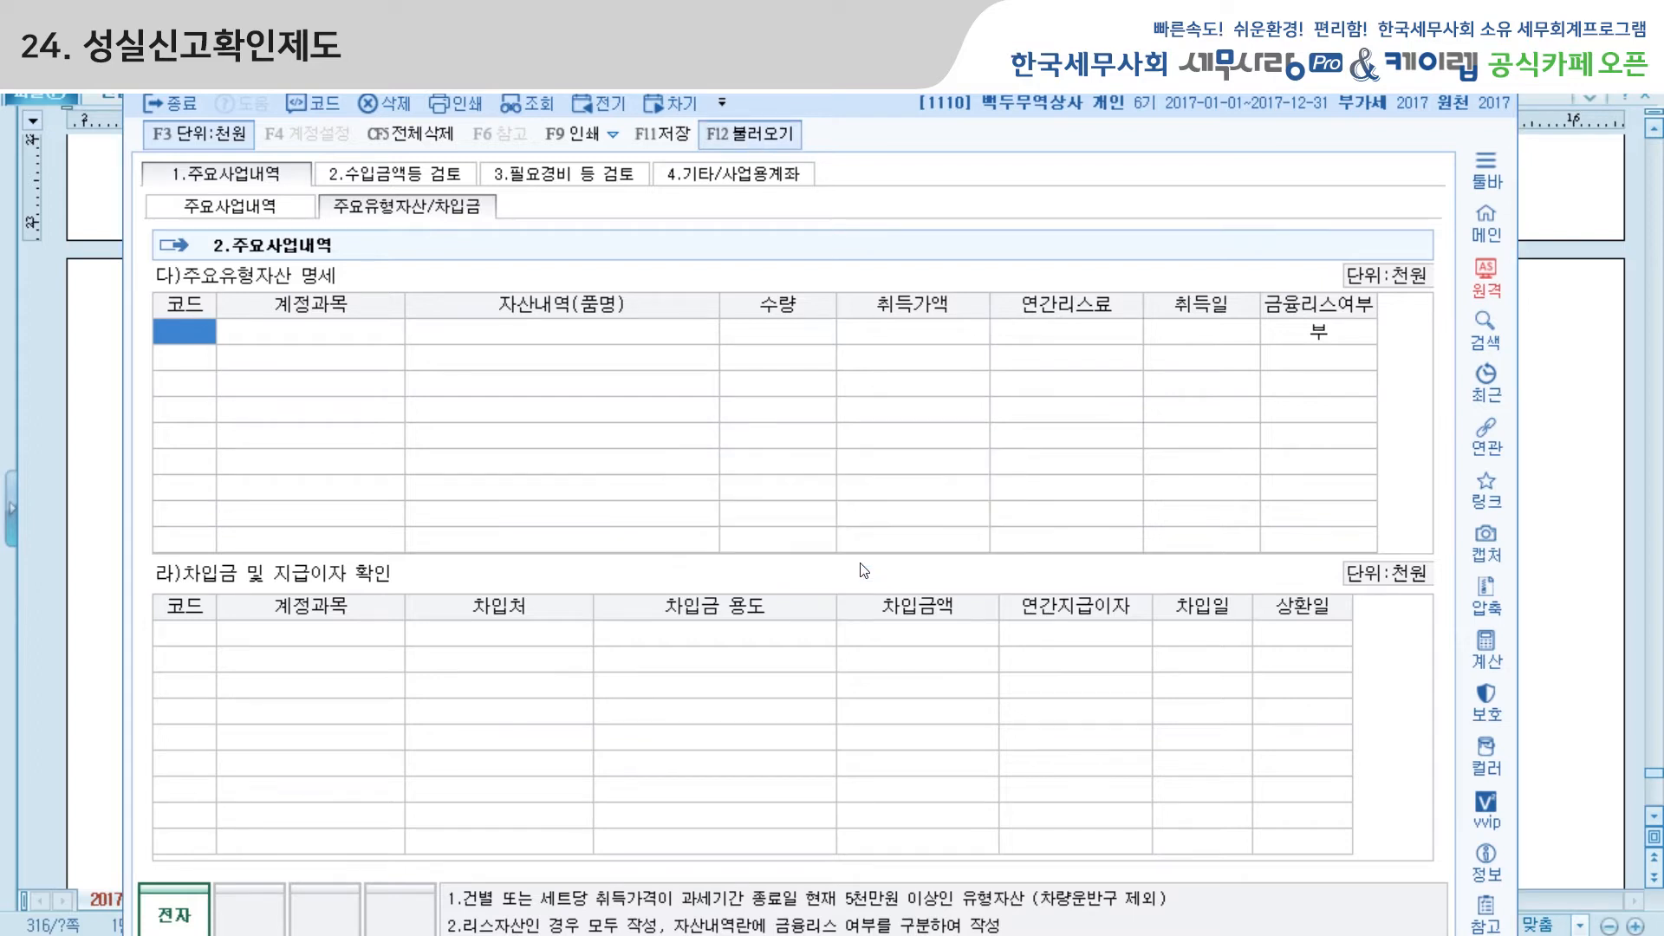
left_click(654, 378)
left_click(654, 403)
left_click(655, 429)
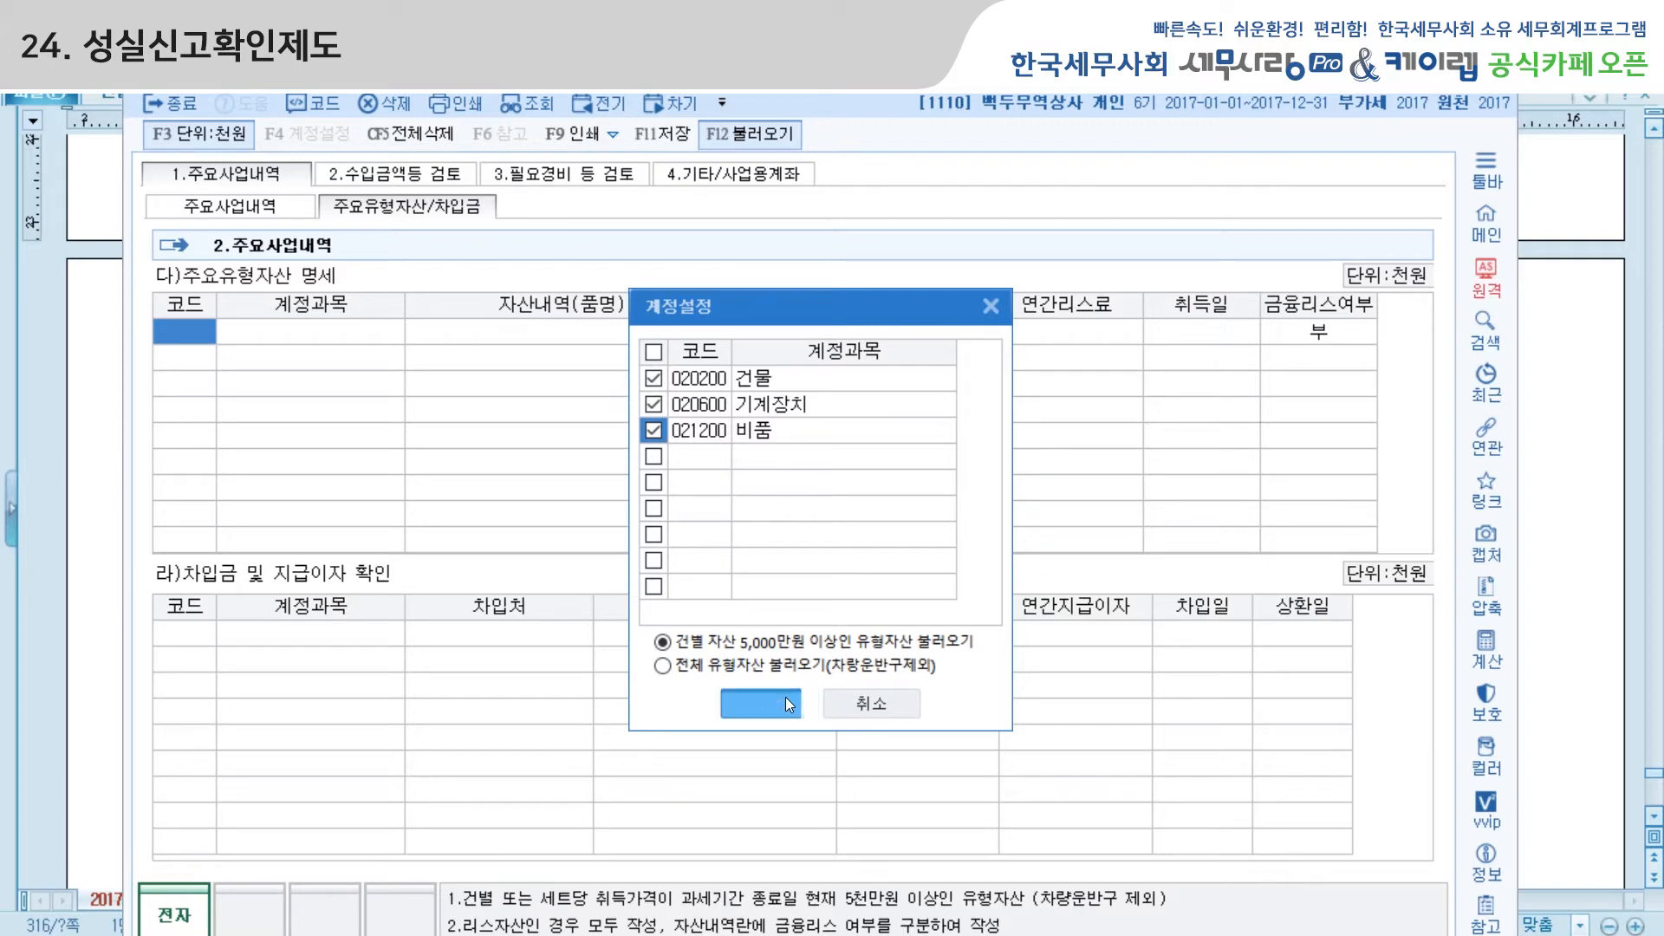
left_click(785, 699)
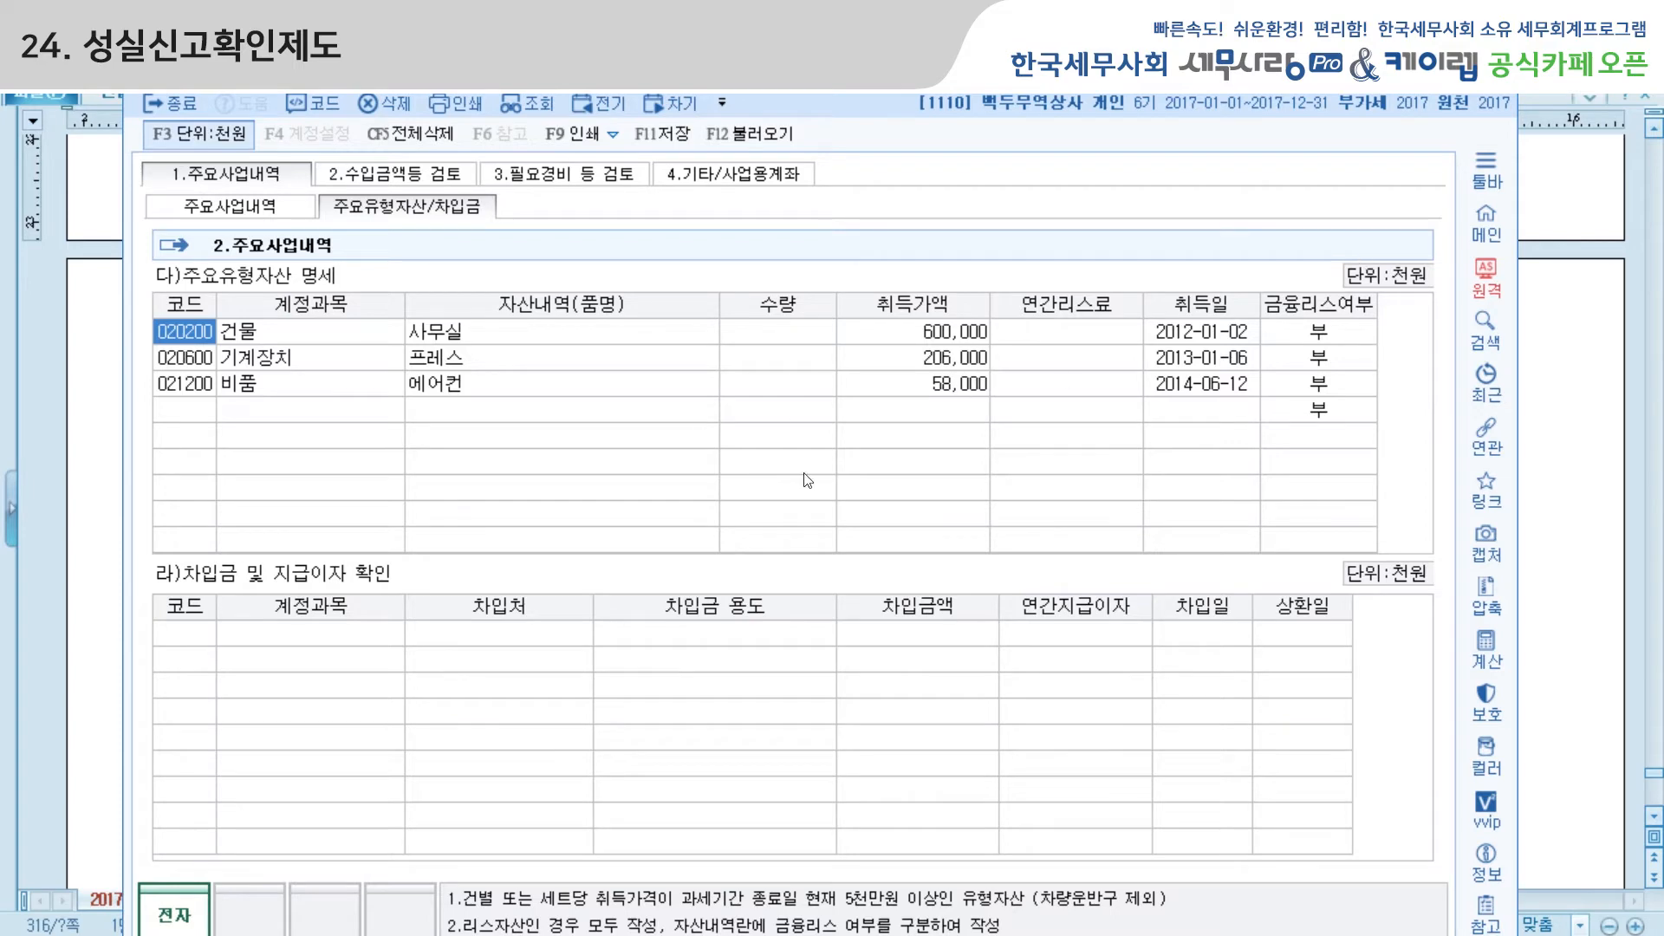
Step: Load the 단기차입금 account's data into the 라)차입금 및 지급이자 확인 table
left_click(190, 632)
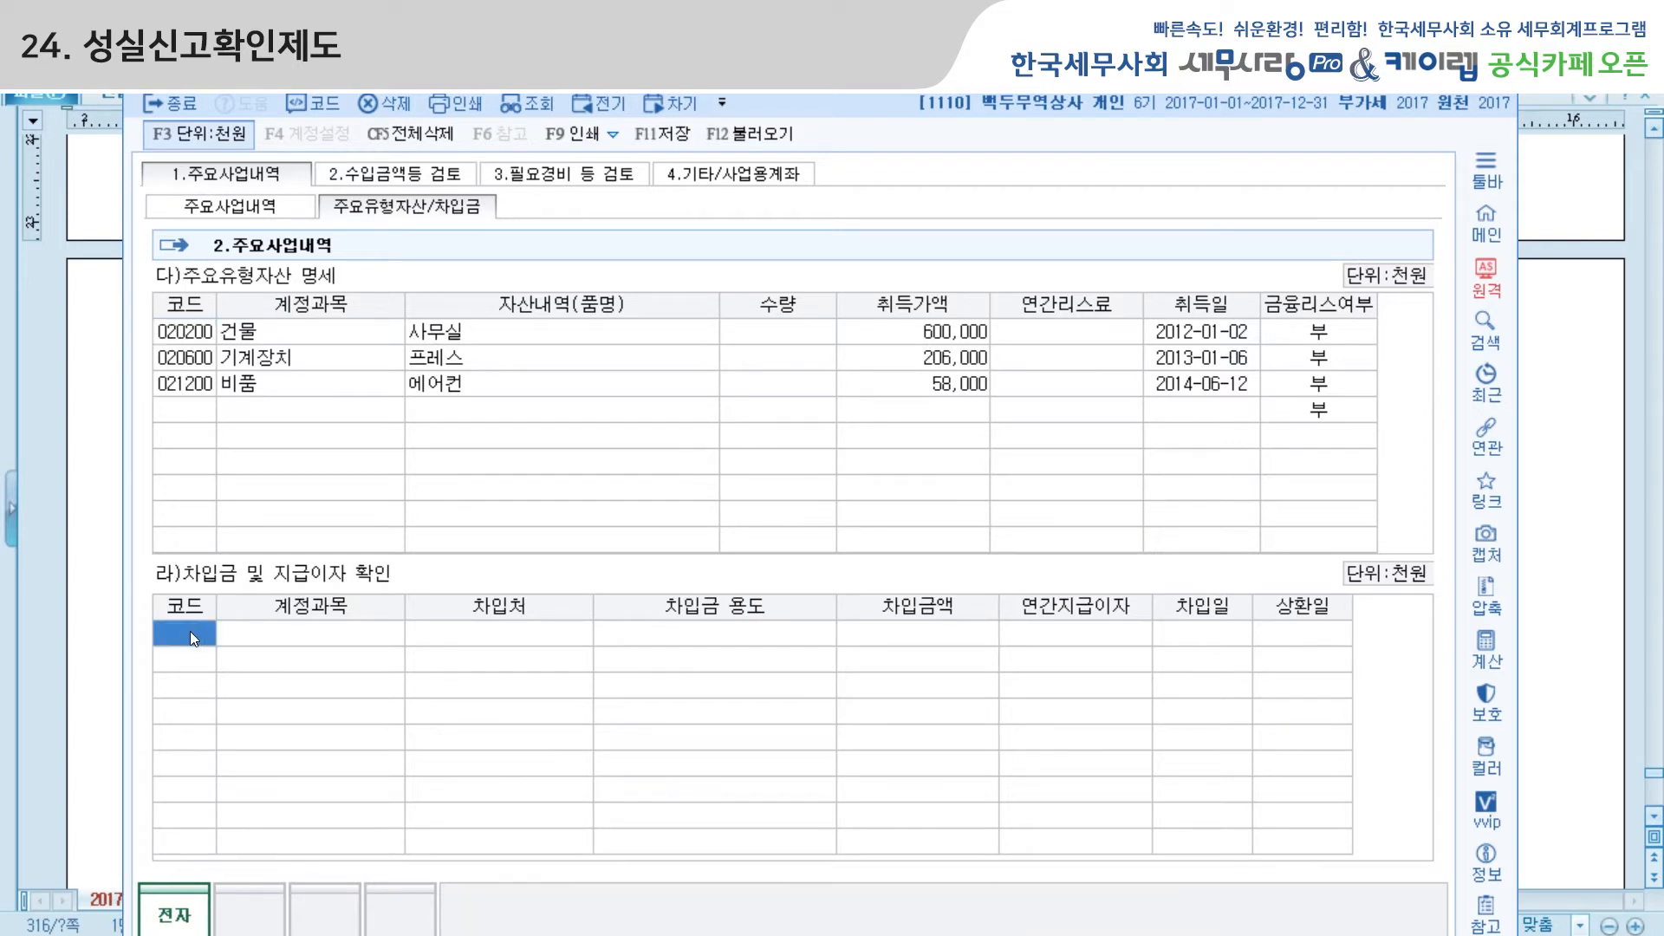
left_click(736, 135)
left_click(837, 555)
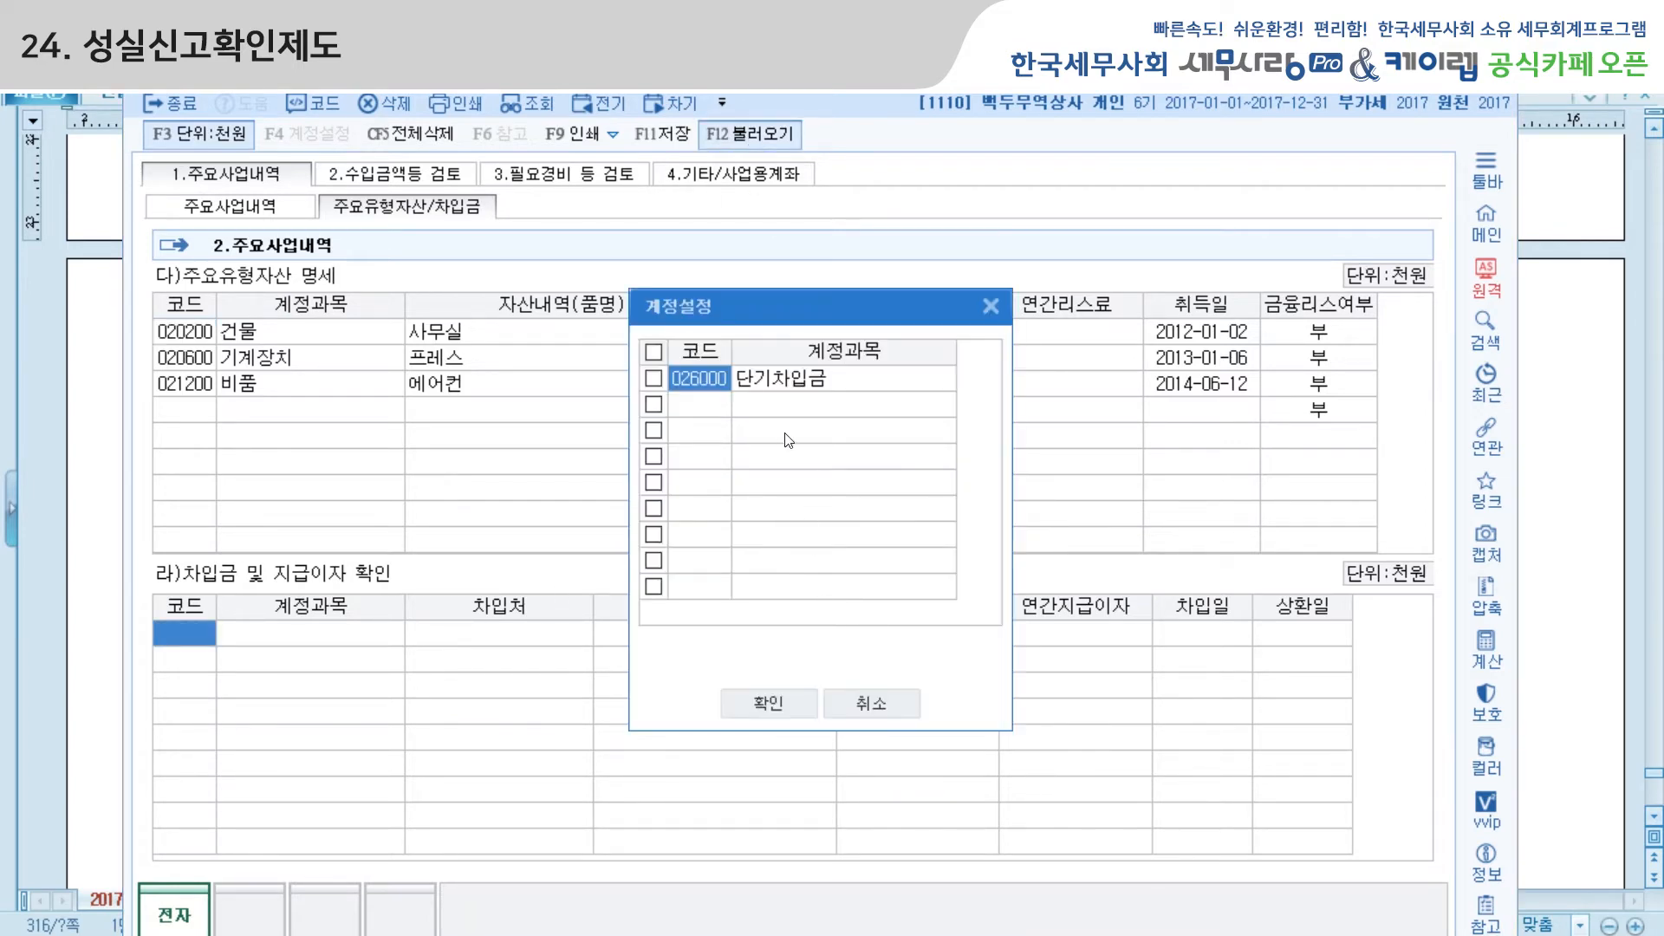
left_click(654, 379)
left_click(741, 704)
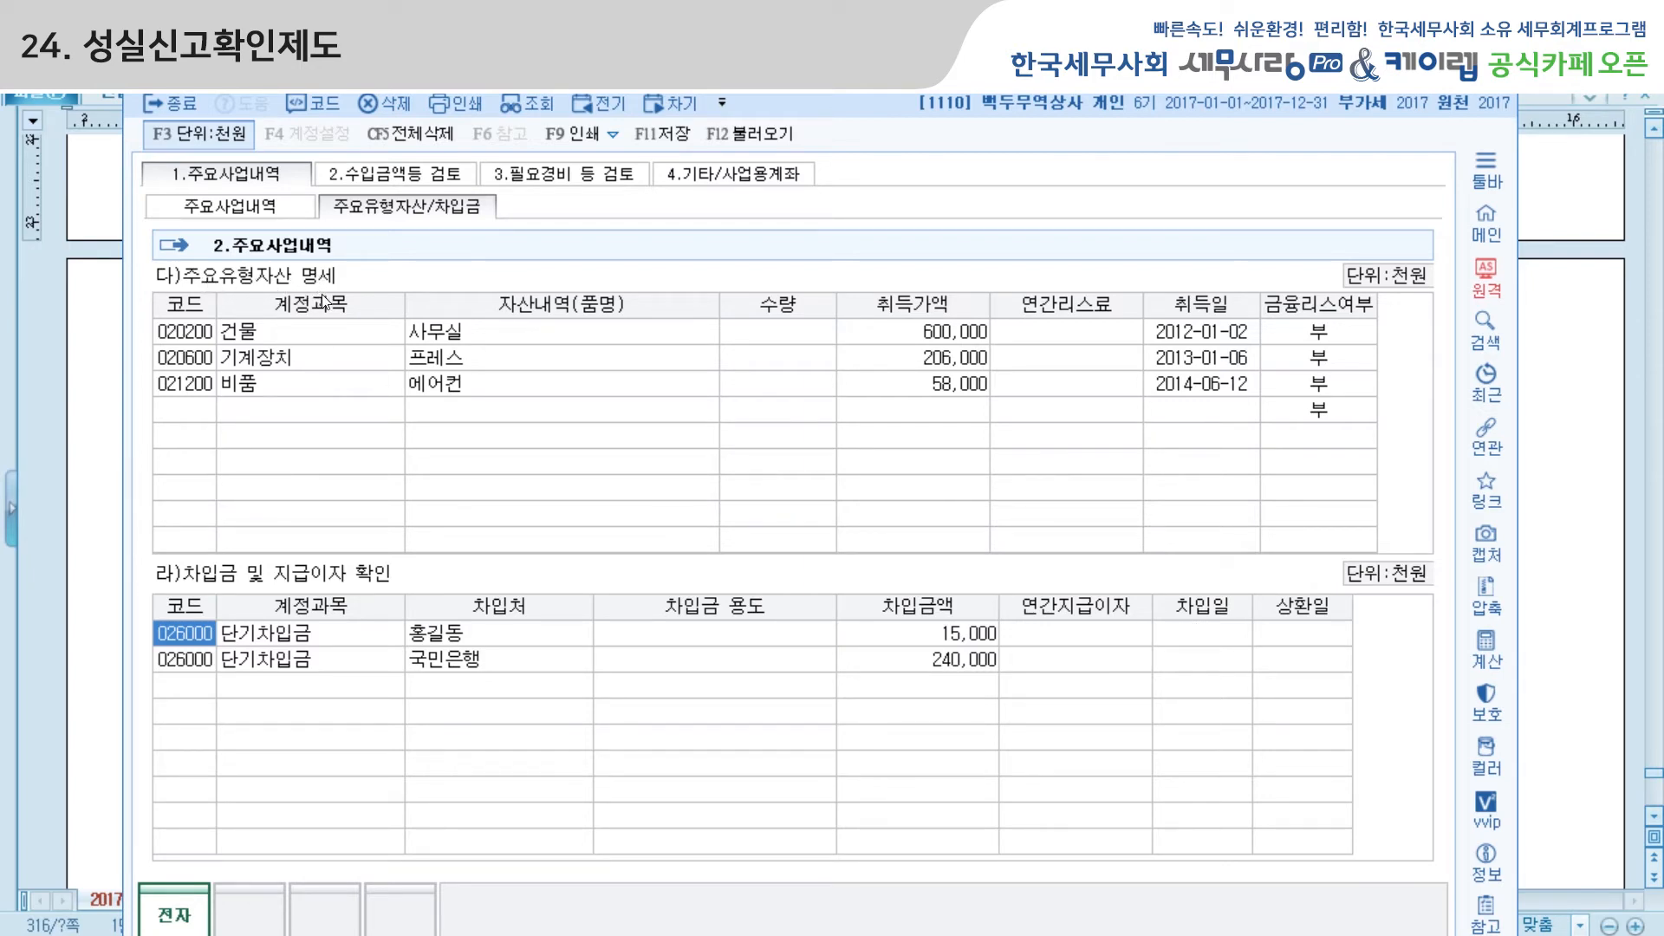
Step: Load fresh data into the 2.수입금액등 검토 section, including every filing listed in 부가가치세 신고내역
left_click(405, 176)
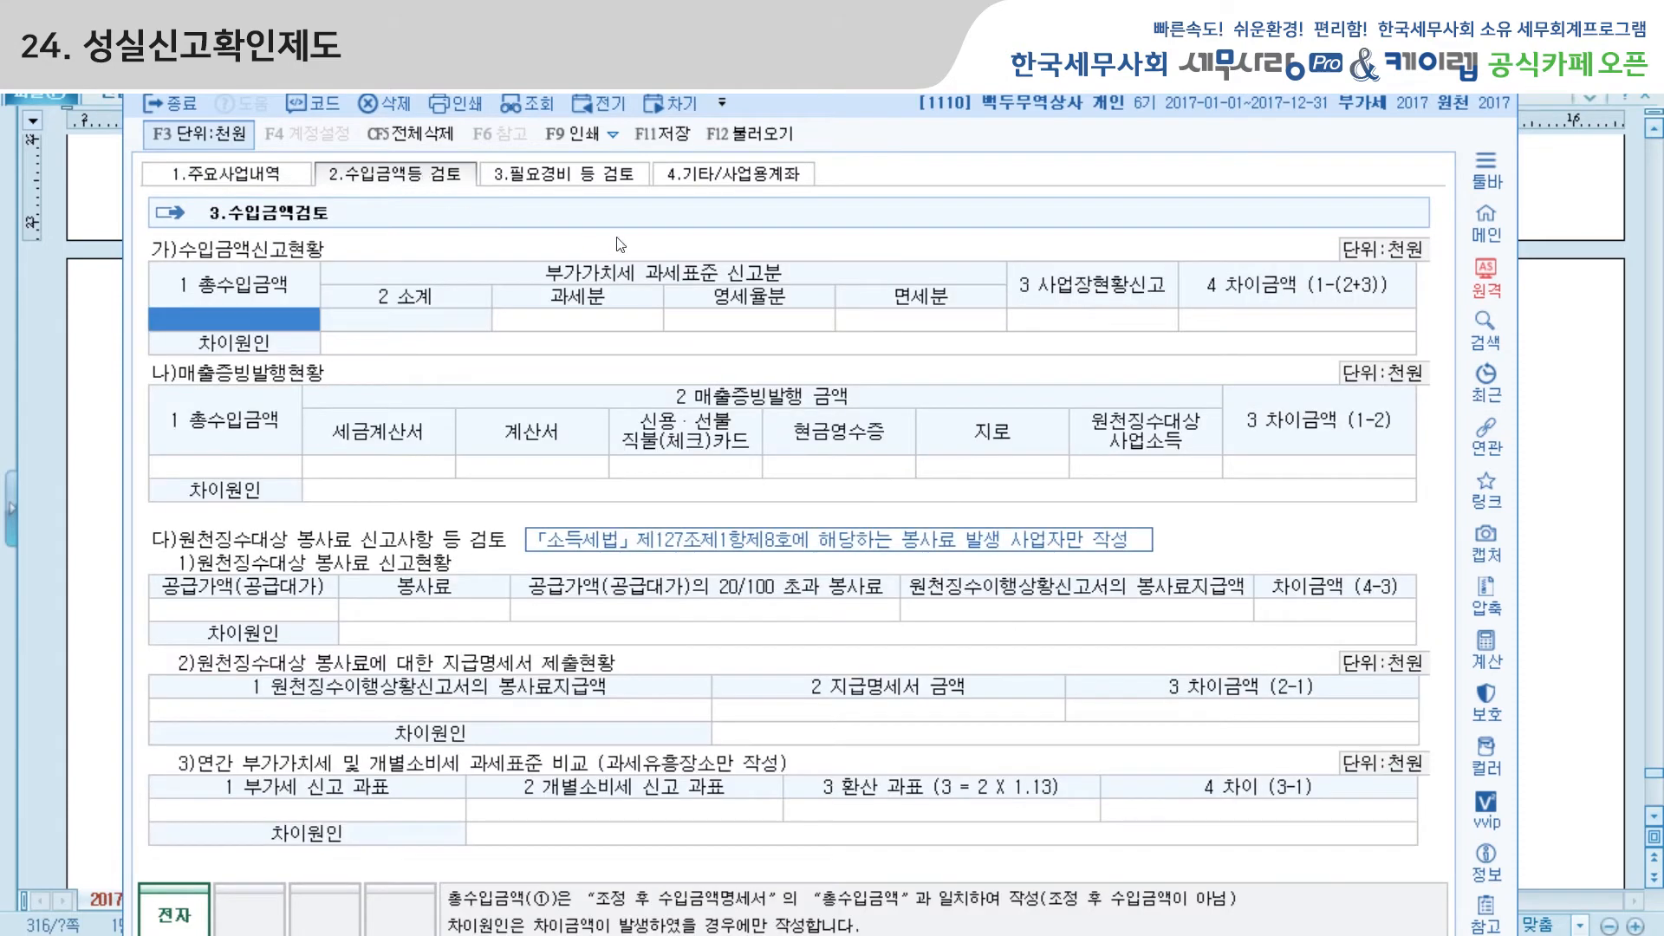
left_click(753, 137)
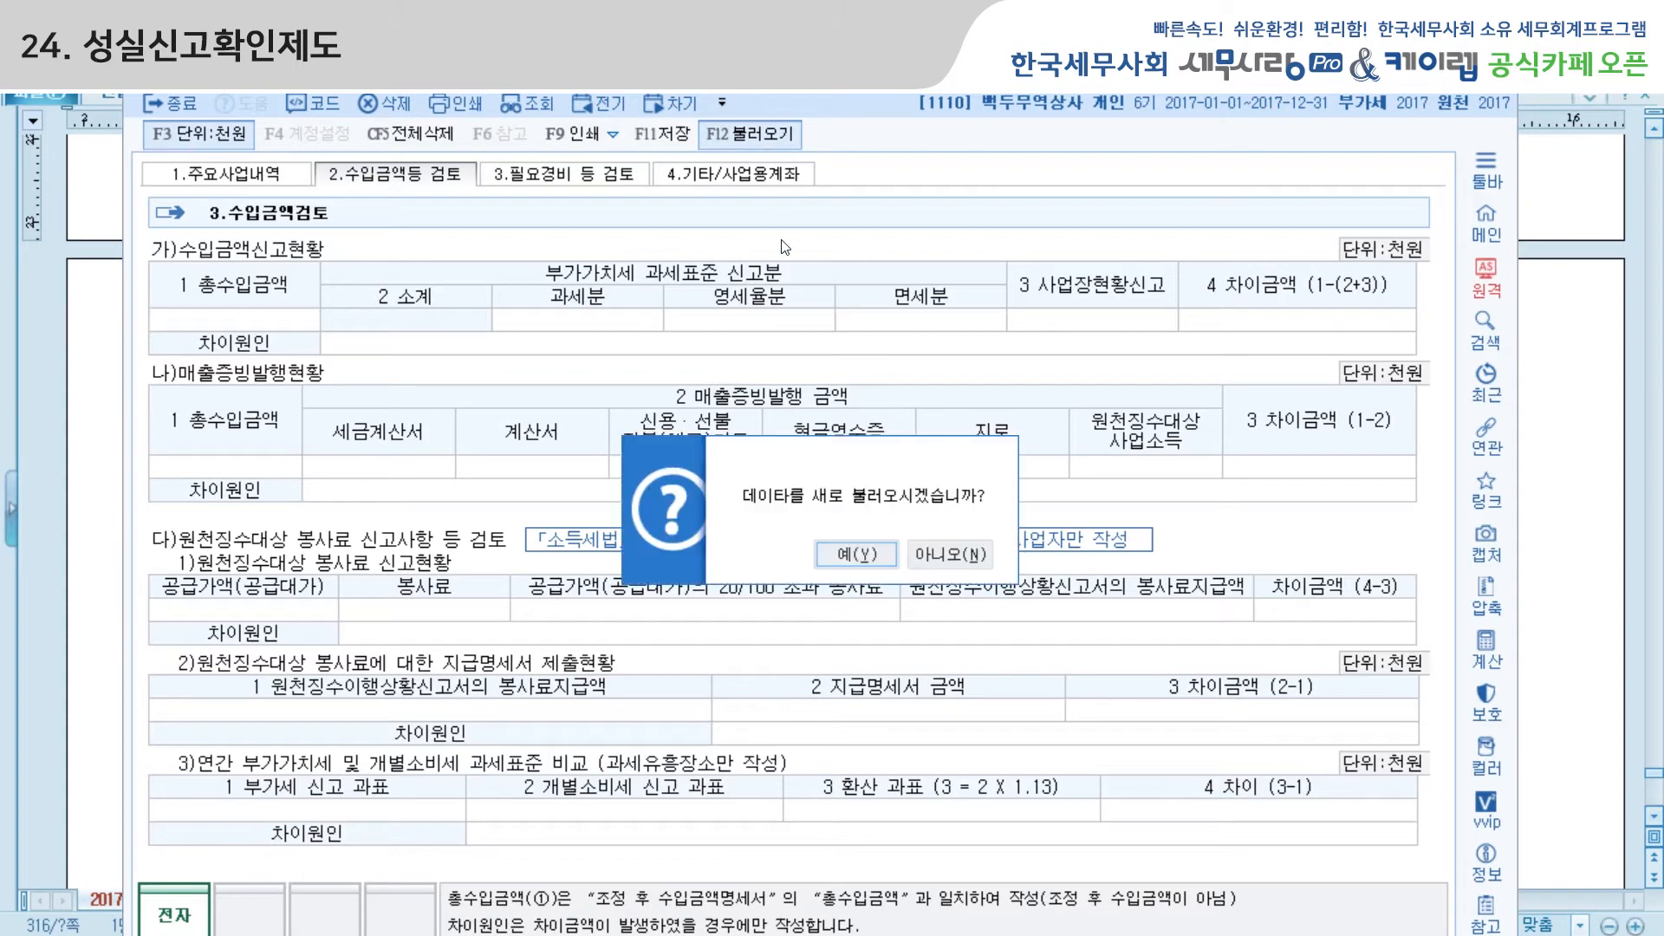
left_click(855, 555)
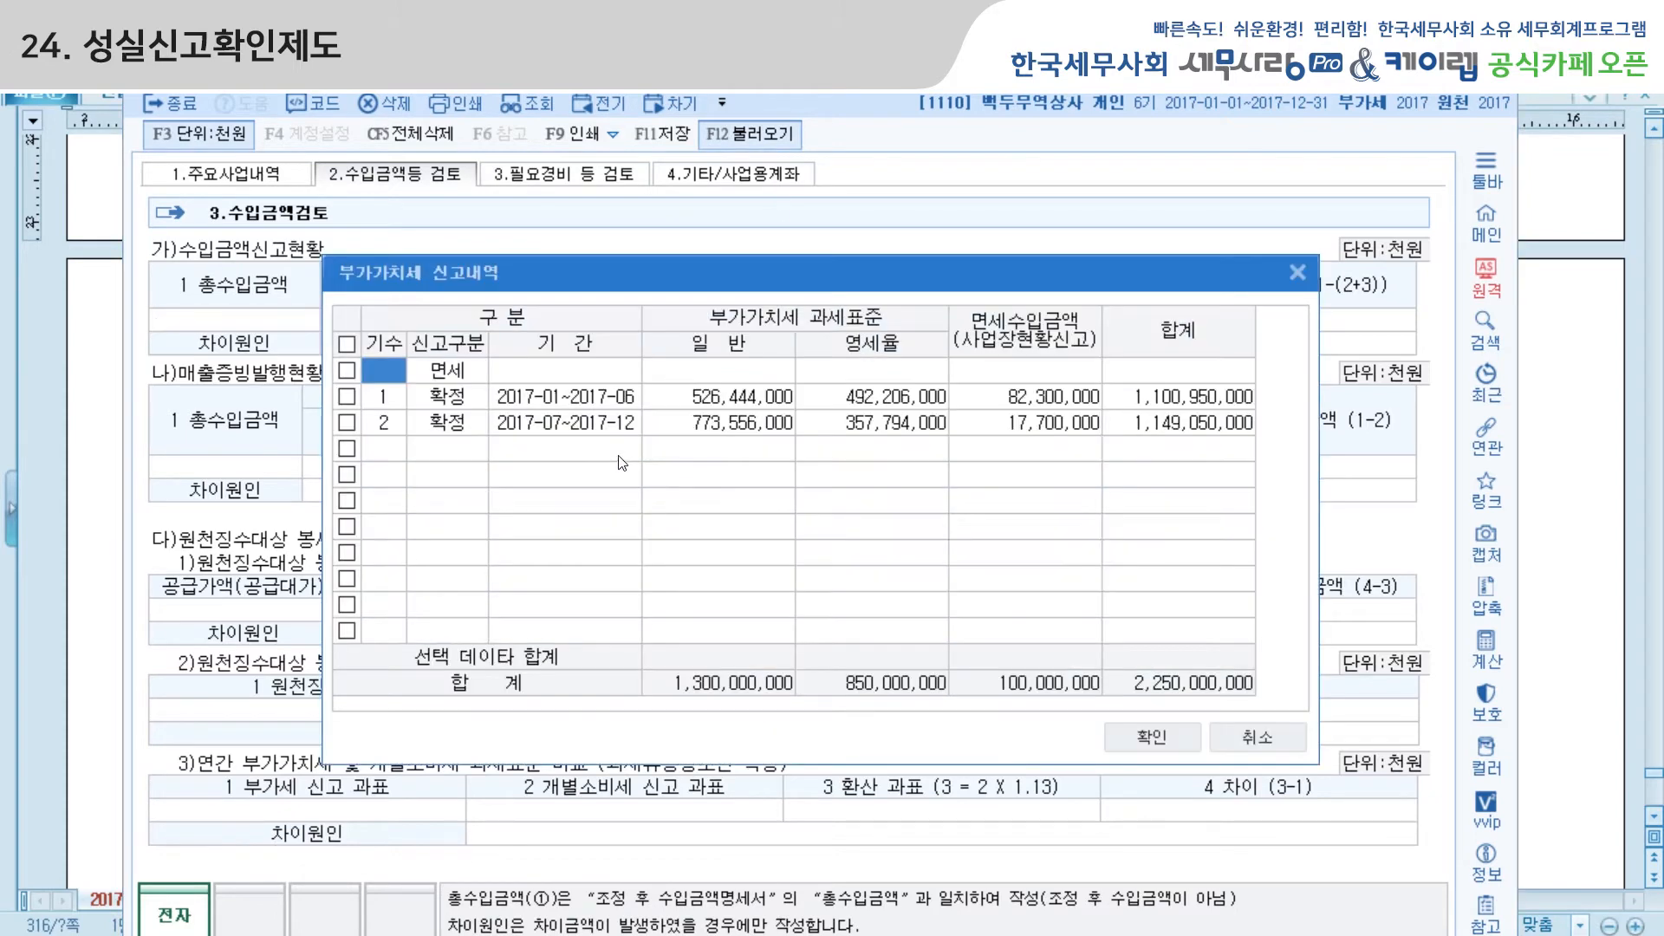
left_click(346, 344)
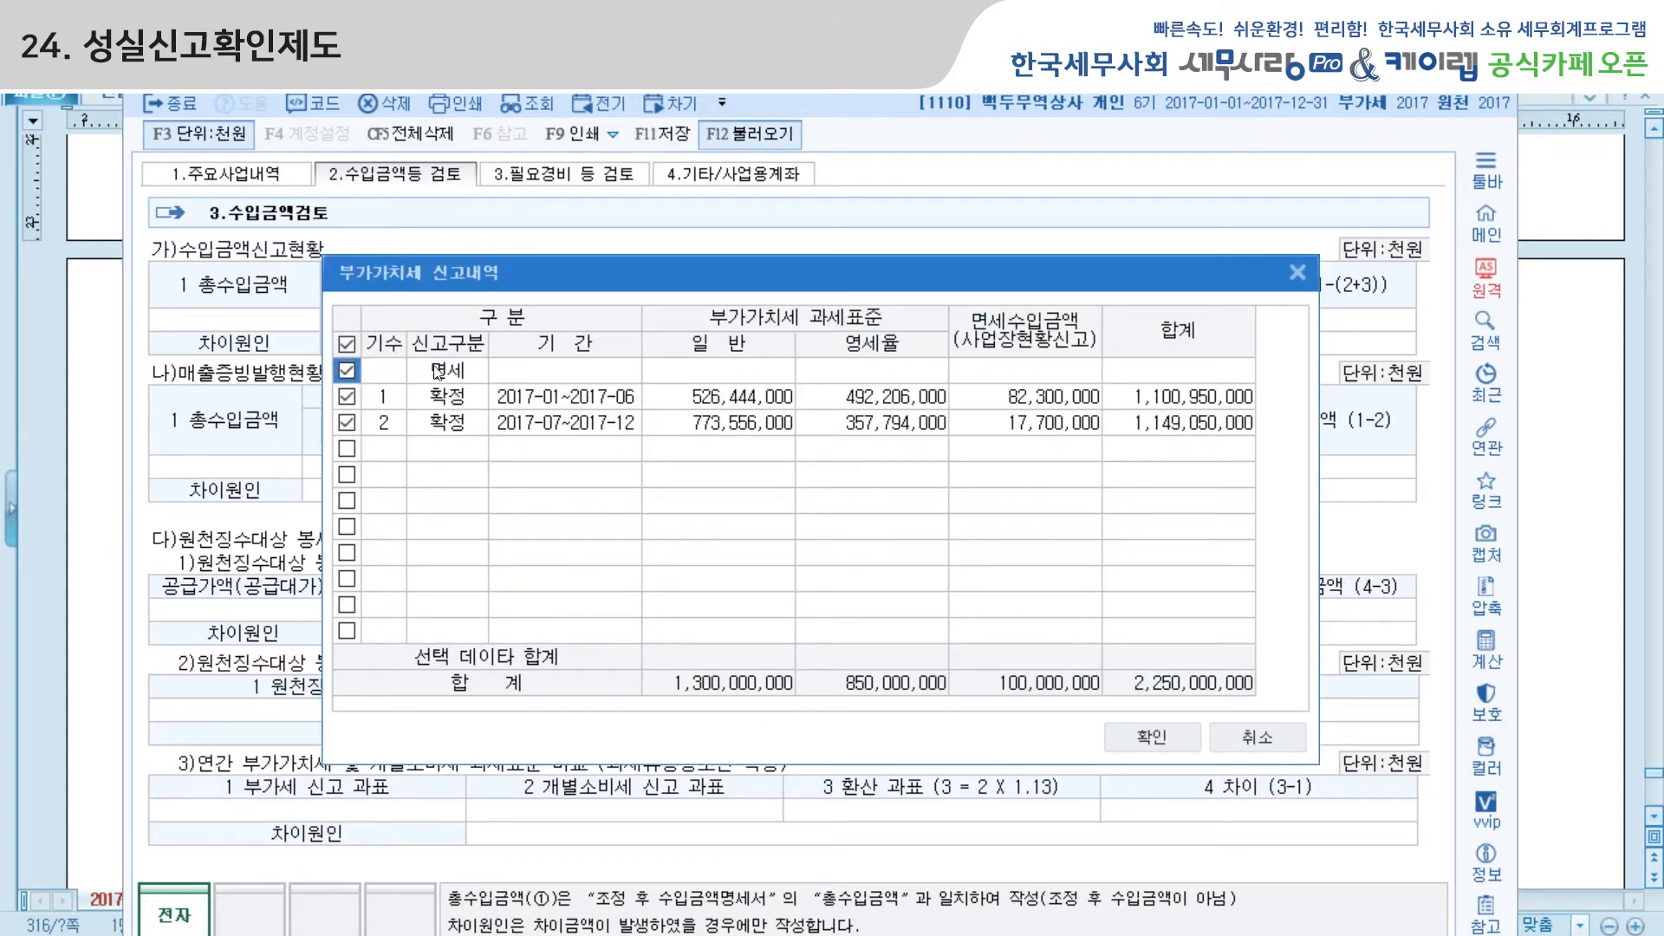
left_click(1132, 730)
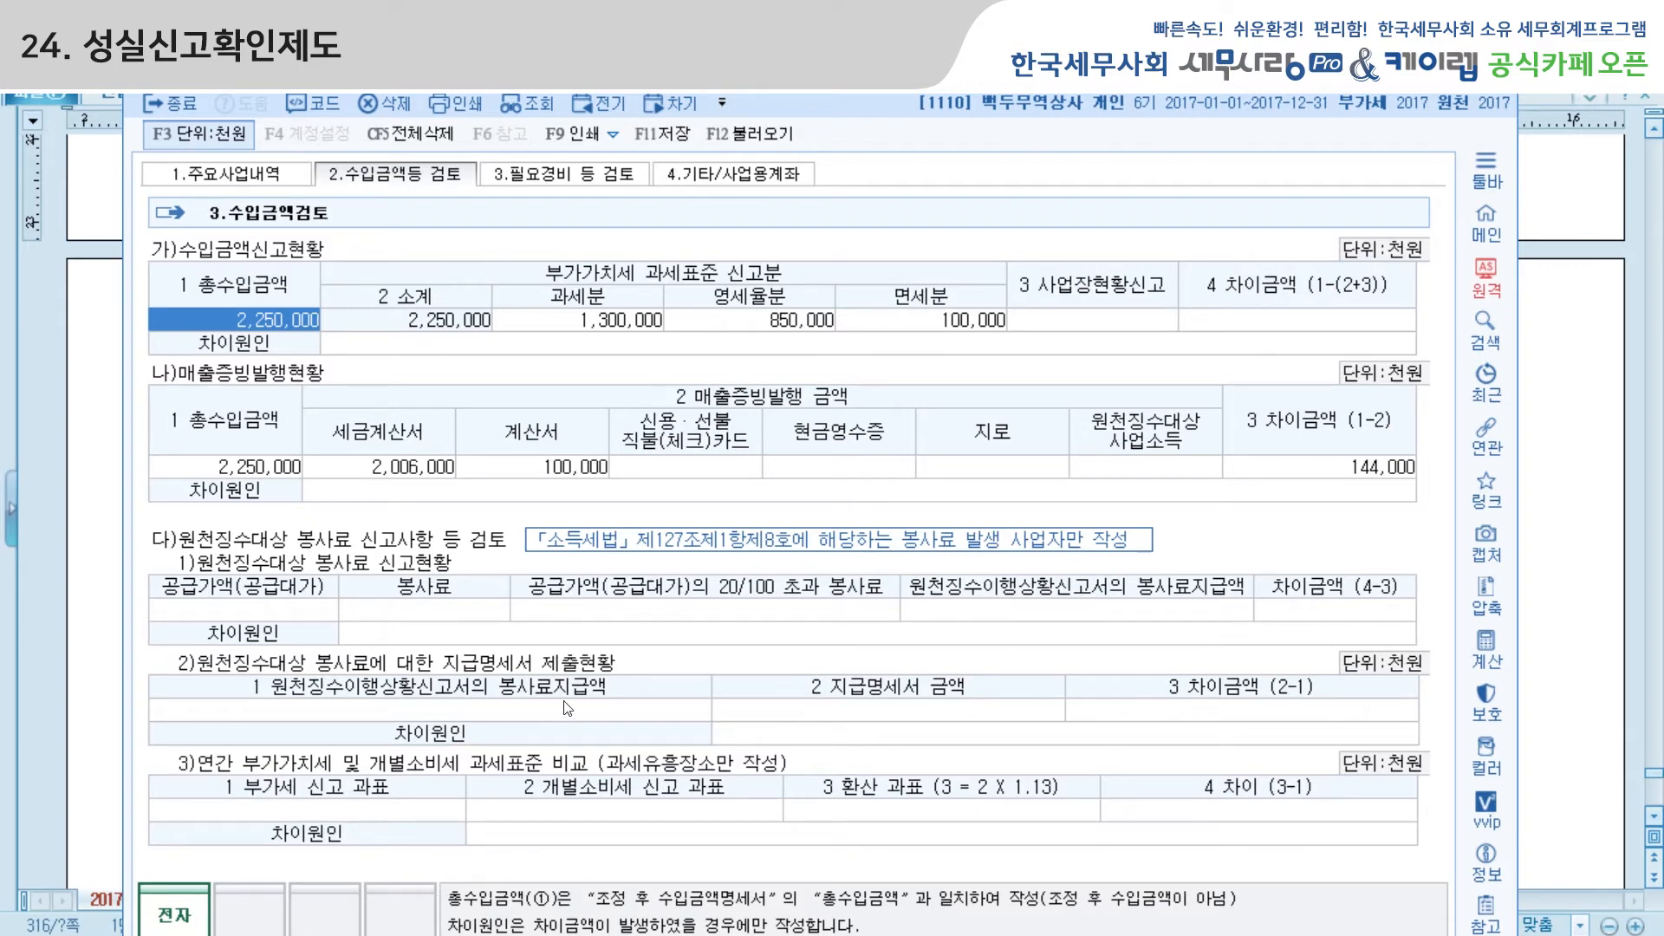
Step: In 3.필요경비 등 검토, load all items afresh into ①손익현황 and look through the expense items from 의약품비 to 수선비
left_click(579, 179)
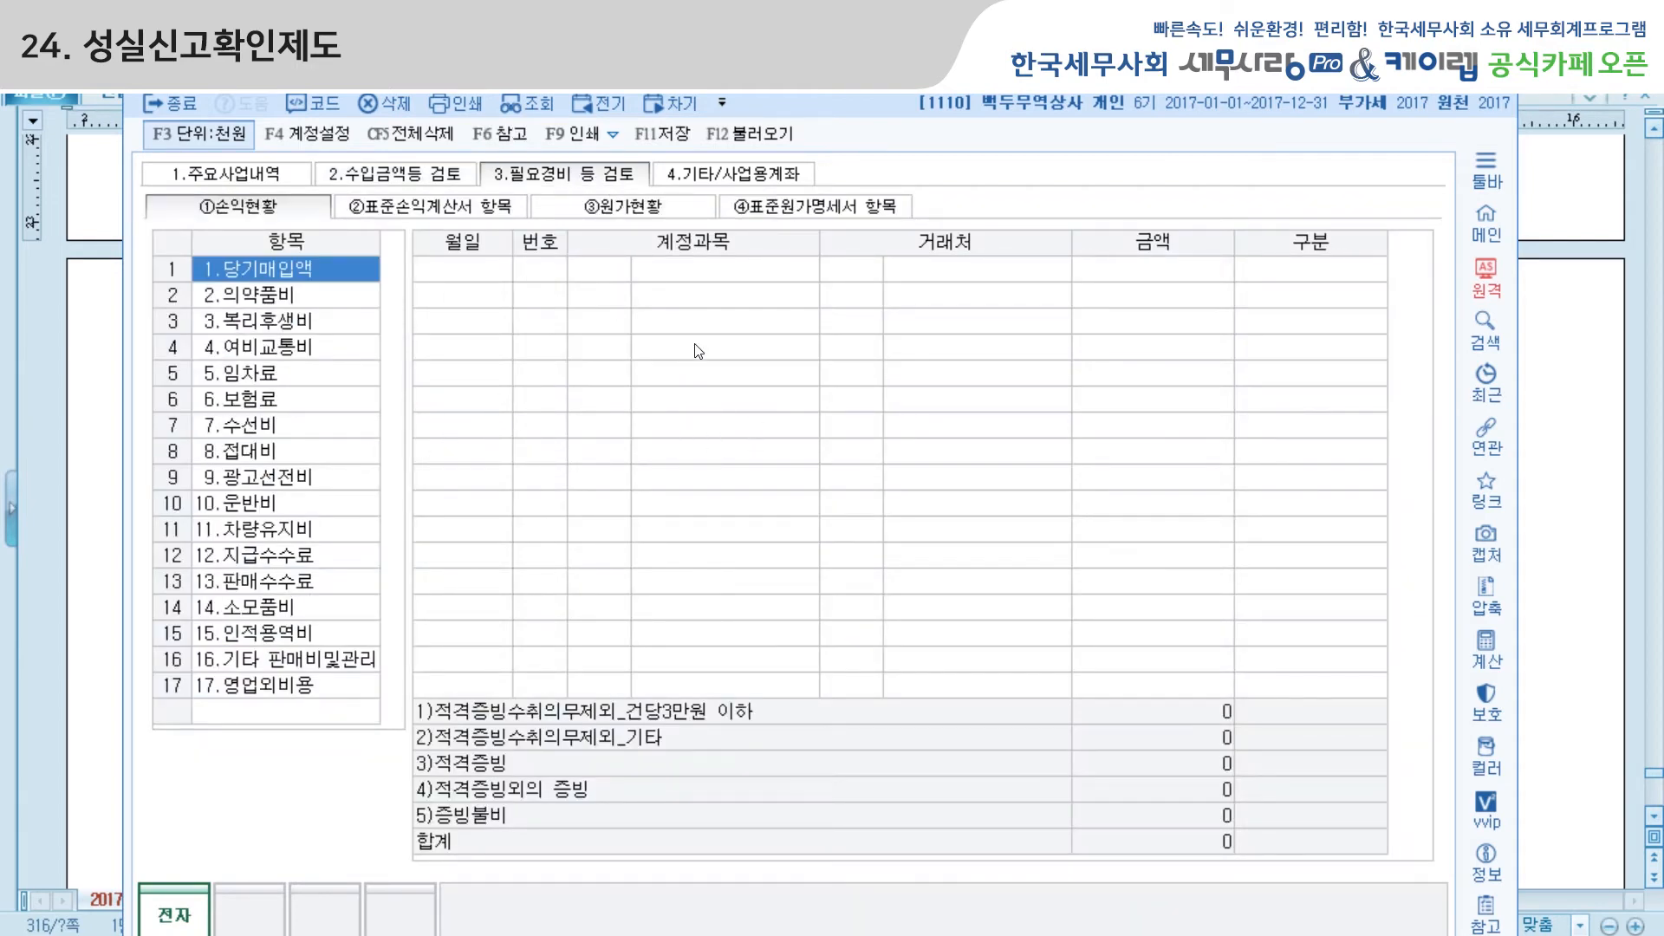
left_click(762, 139)
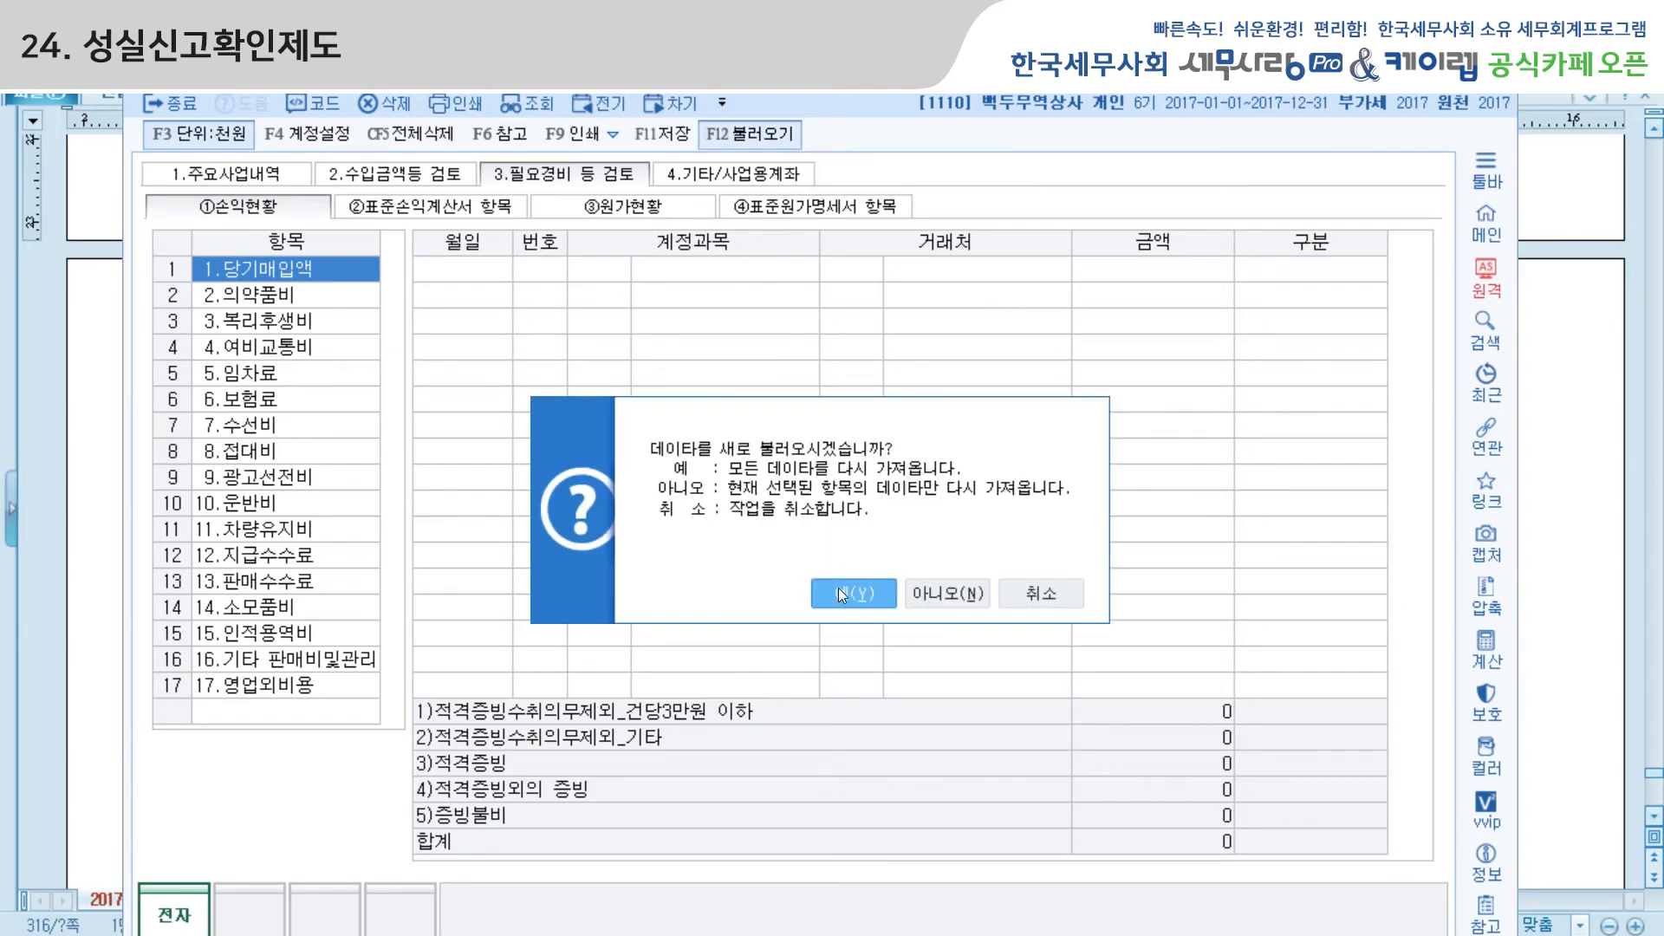
left_click(839, 590)
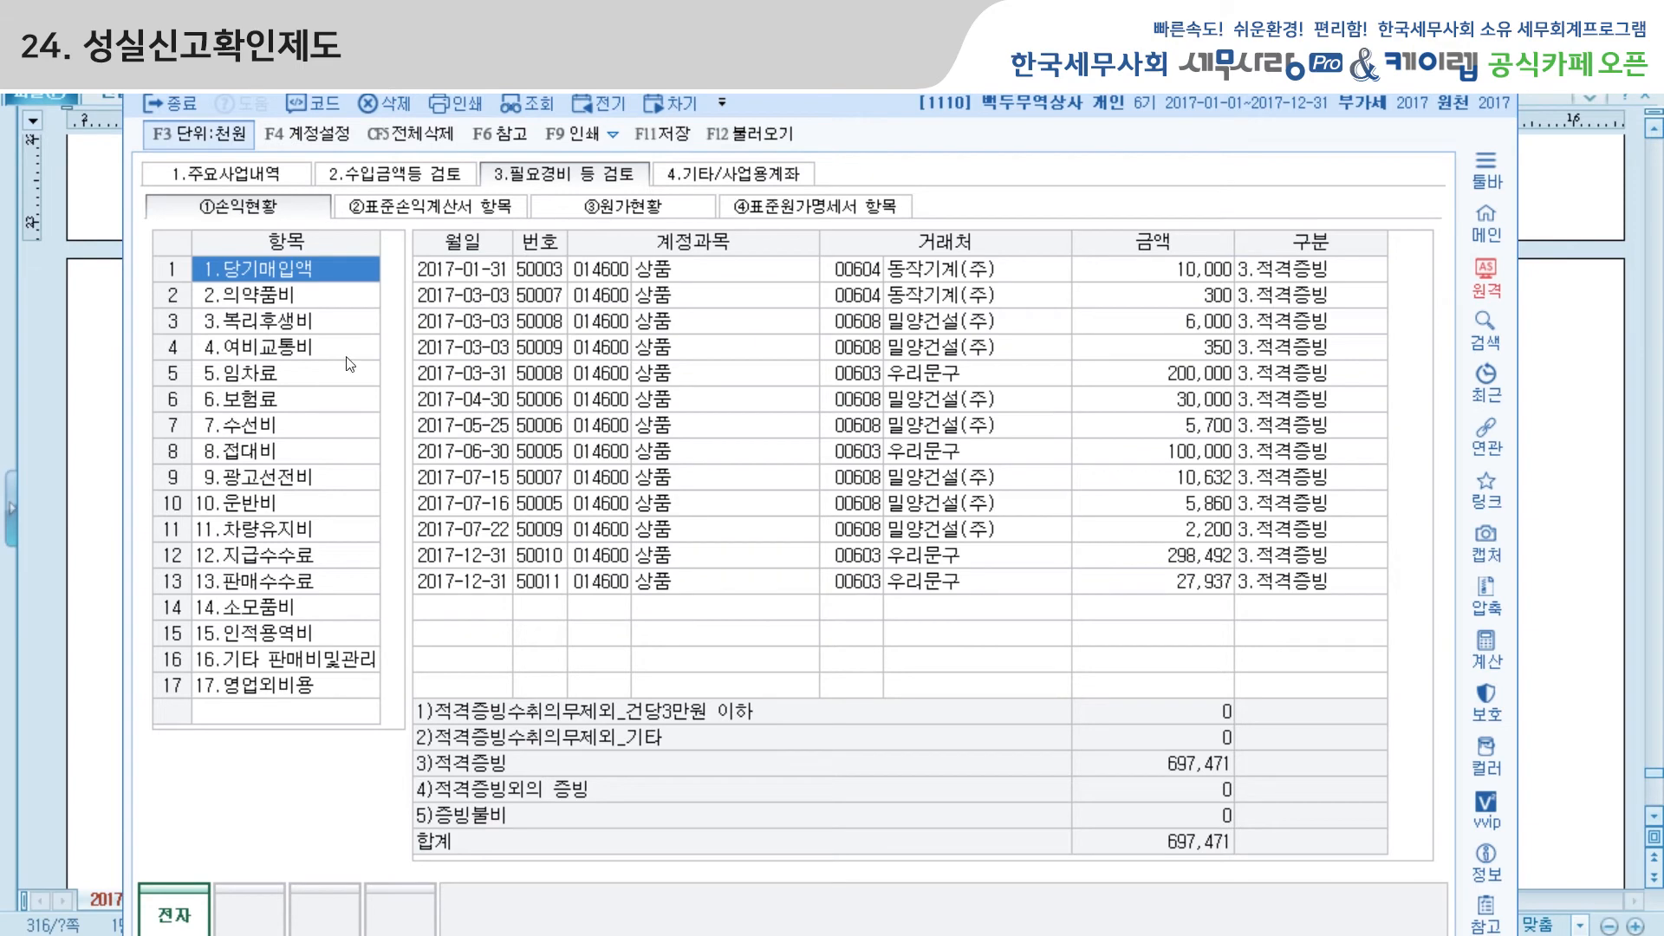
left_click(294, 297)
left_click(295, 322)
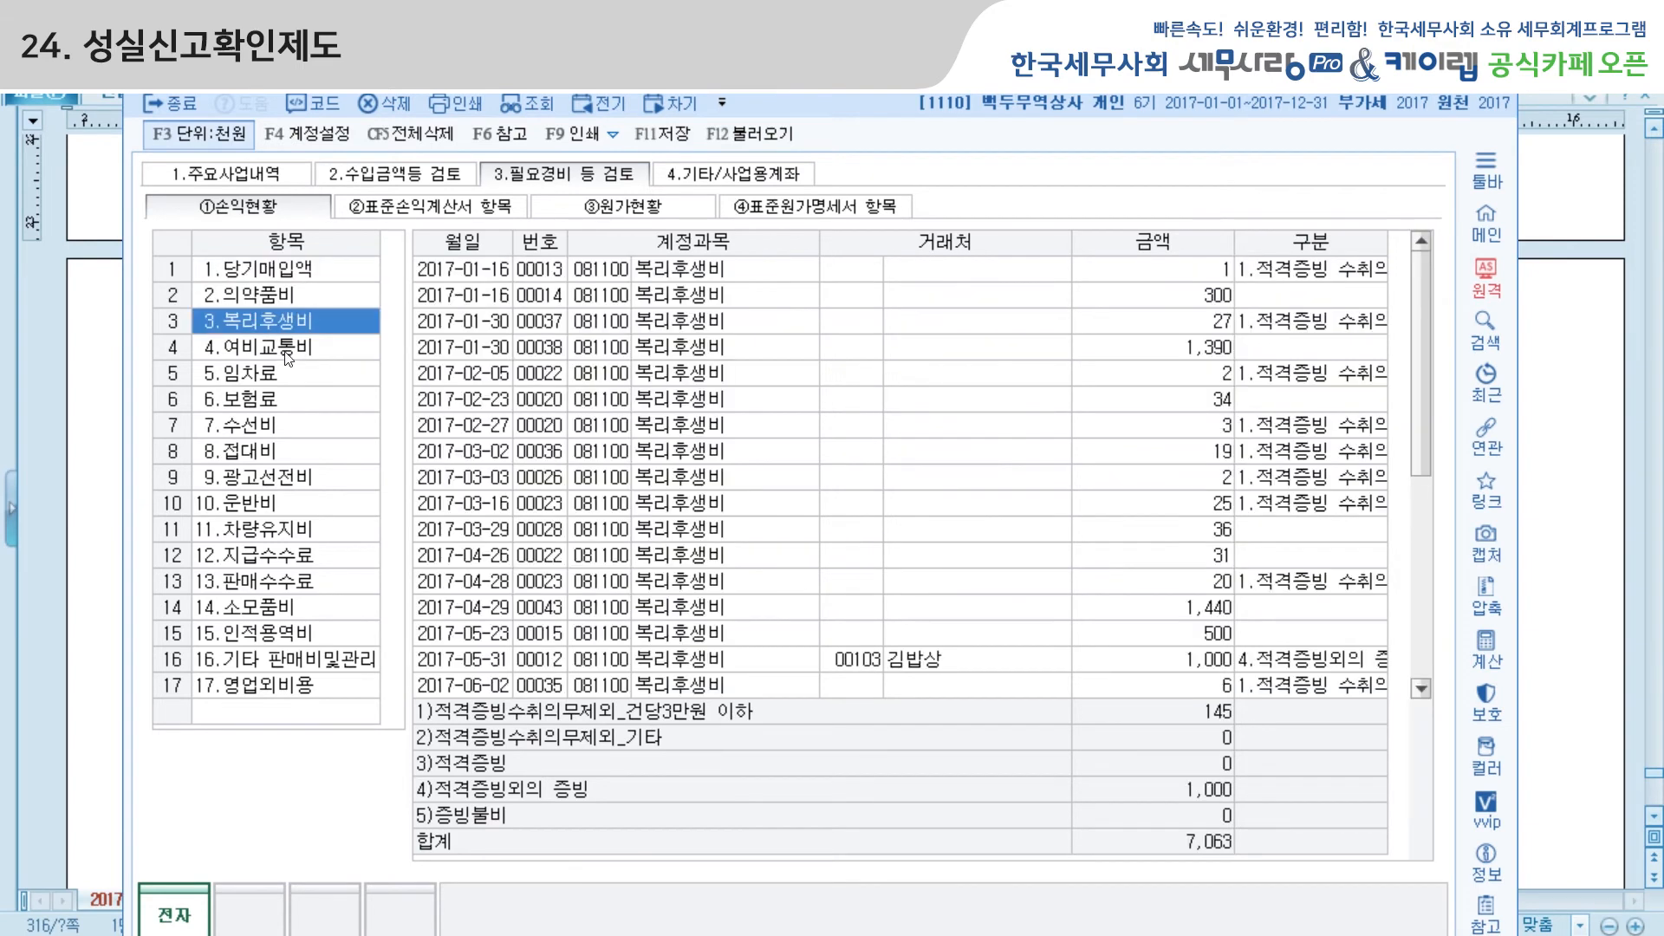
left_click(288, 349)
left_click(286, 375)
left_click(290, 427)
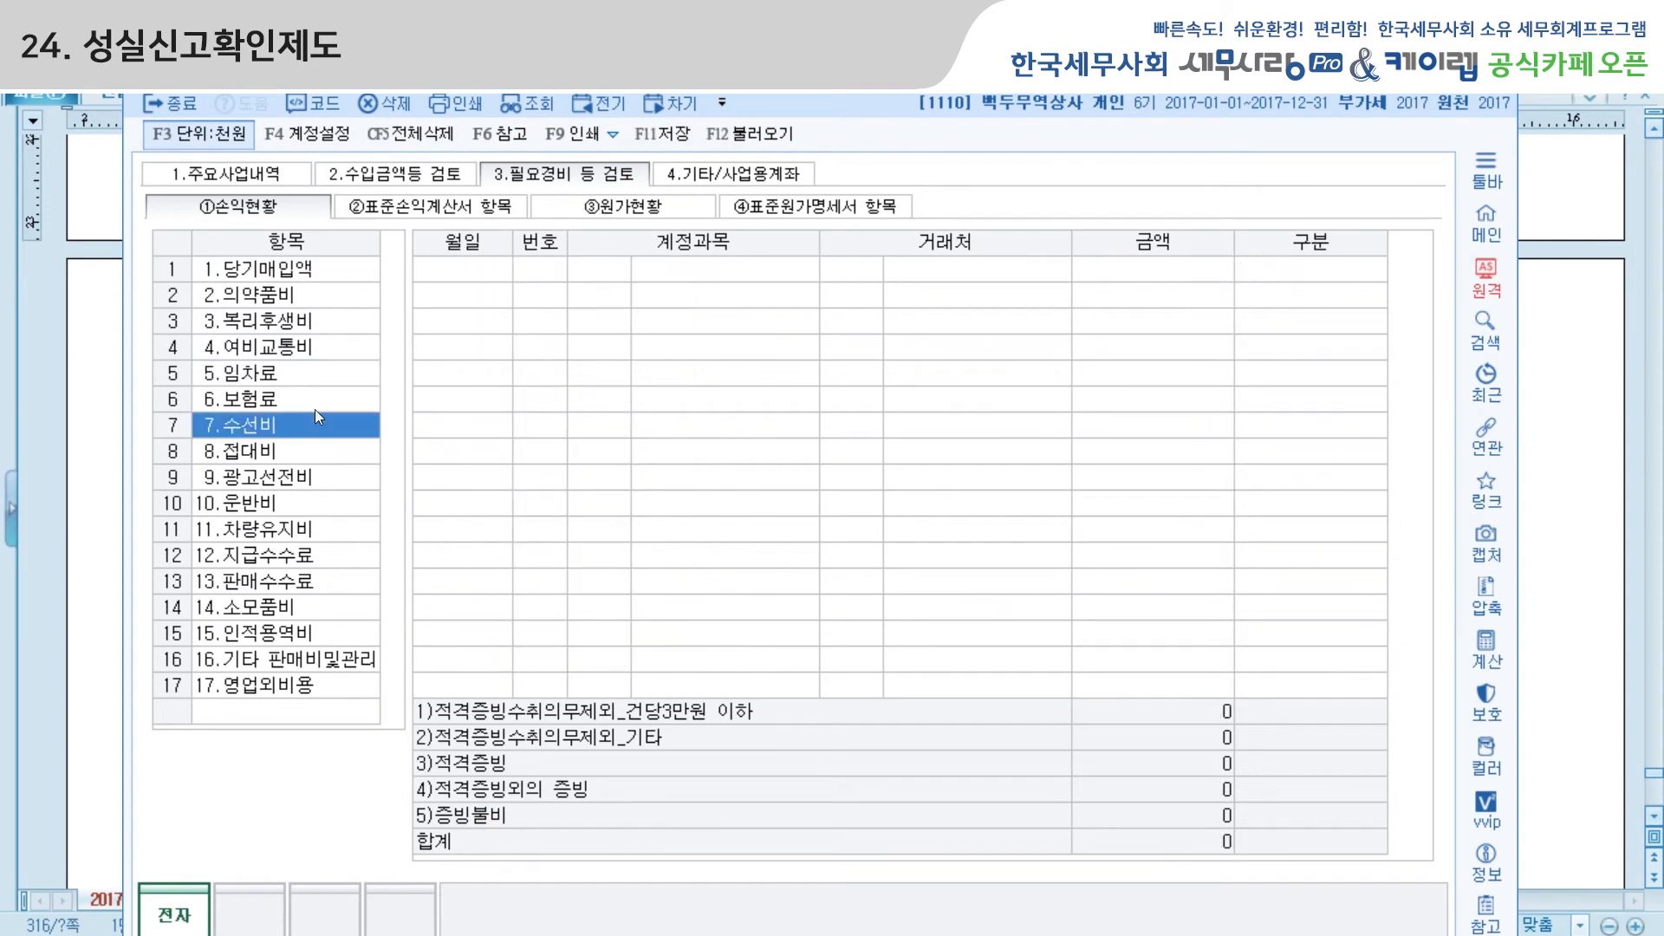
Step: Load the data into ②표준손익계산서 항목 and check the 증빙불비 amount of 접대비
left_click(417, 213)
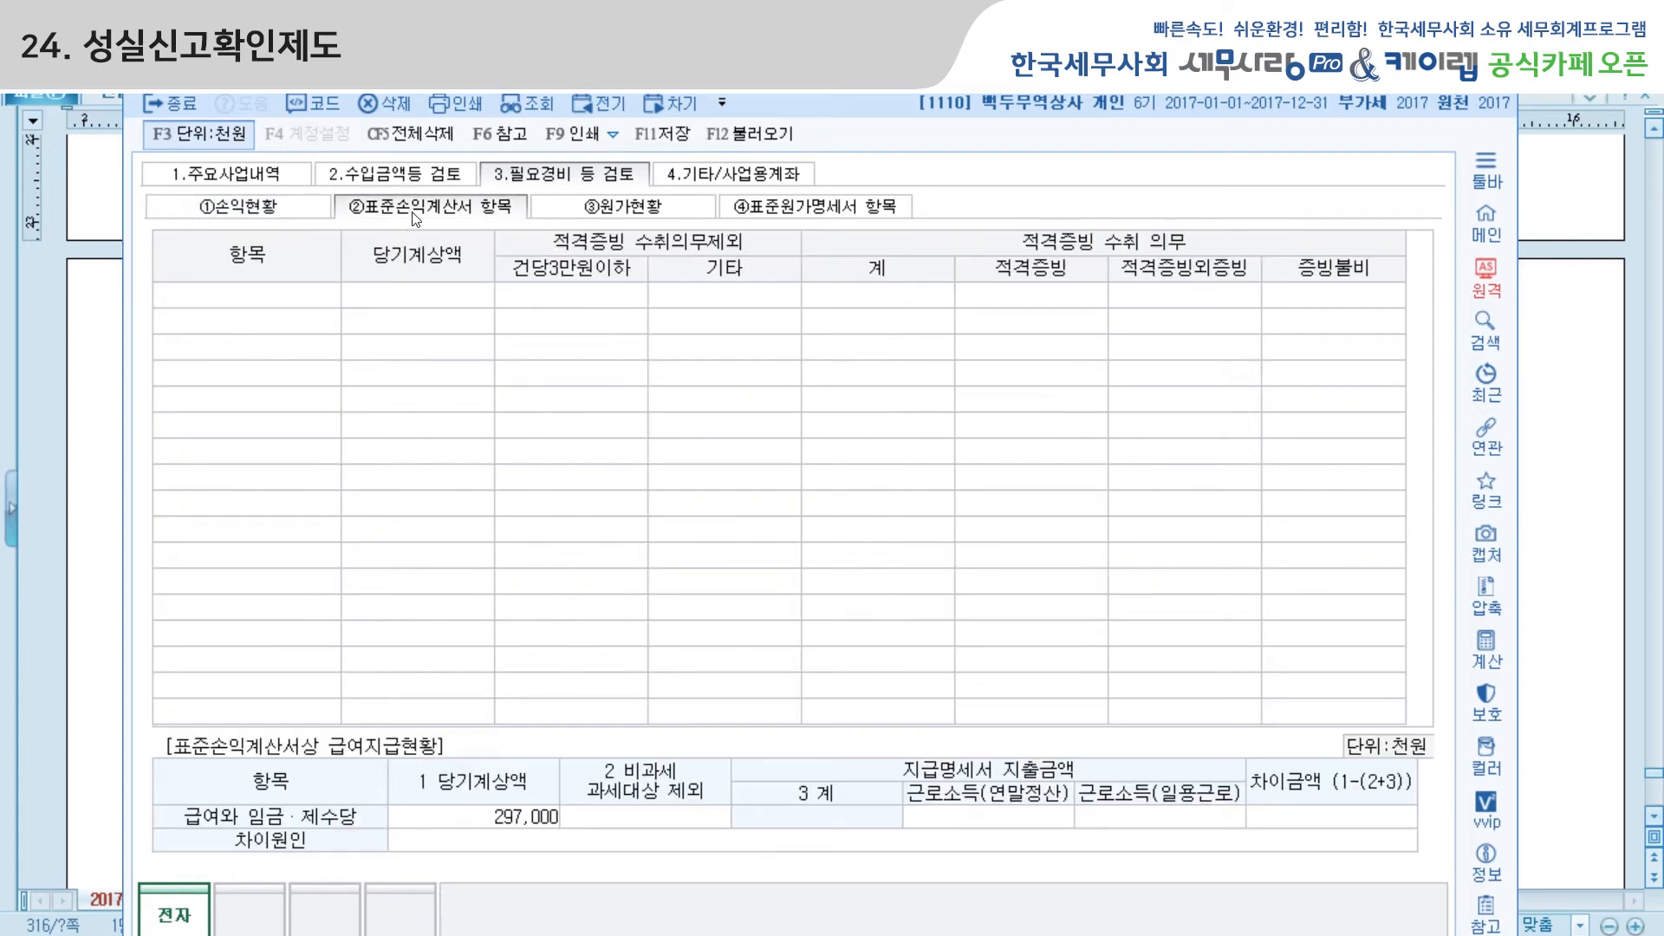
left_click(745, 141)
left_click(882, 570)
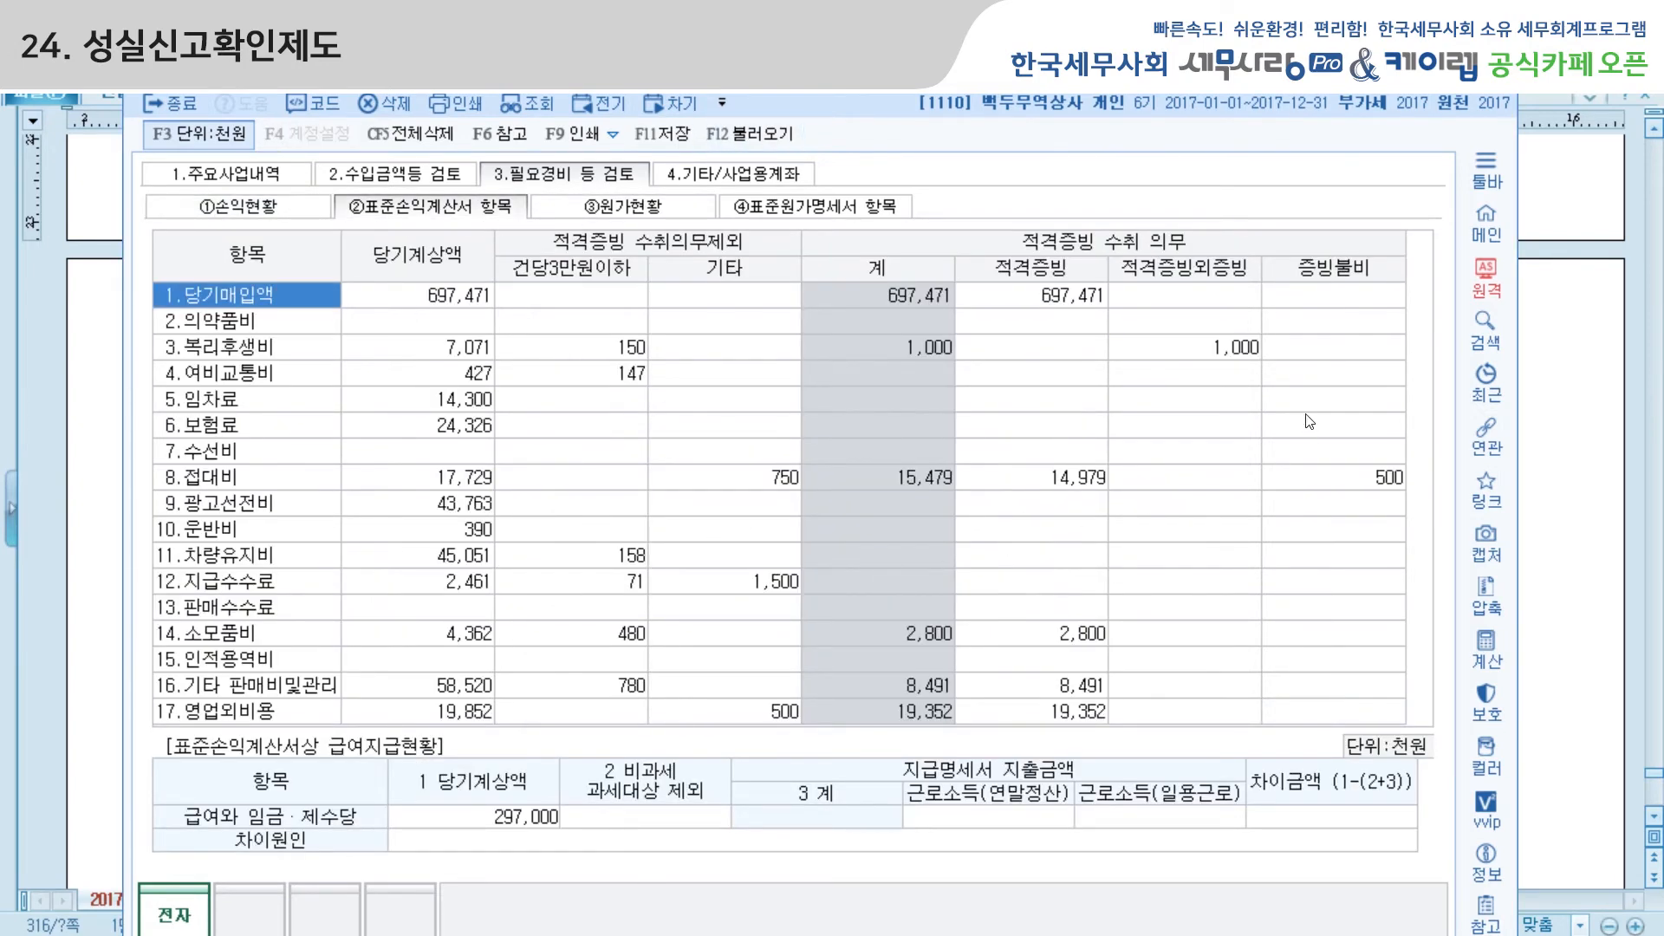
left_click(1378, 480)
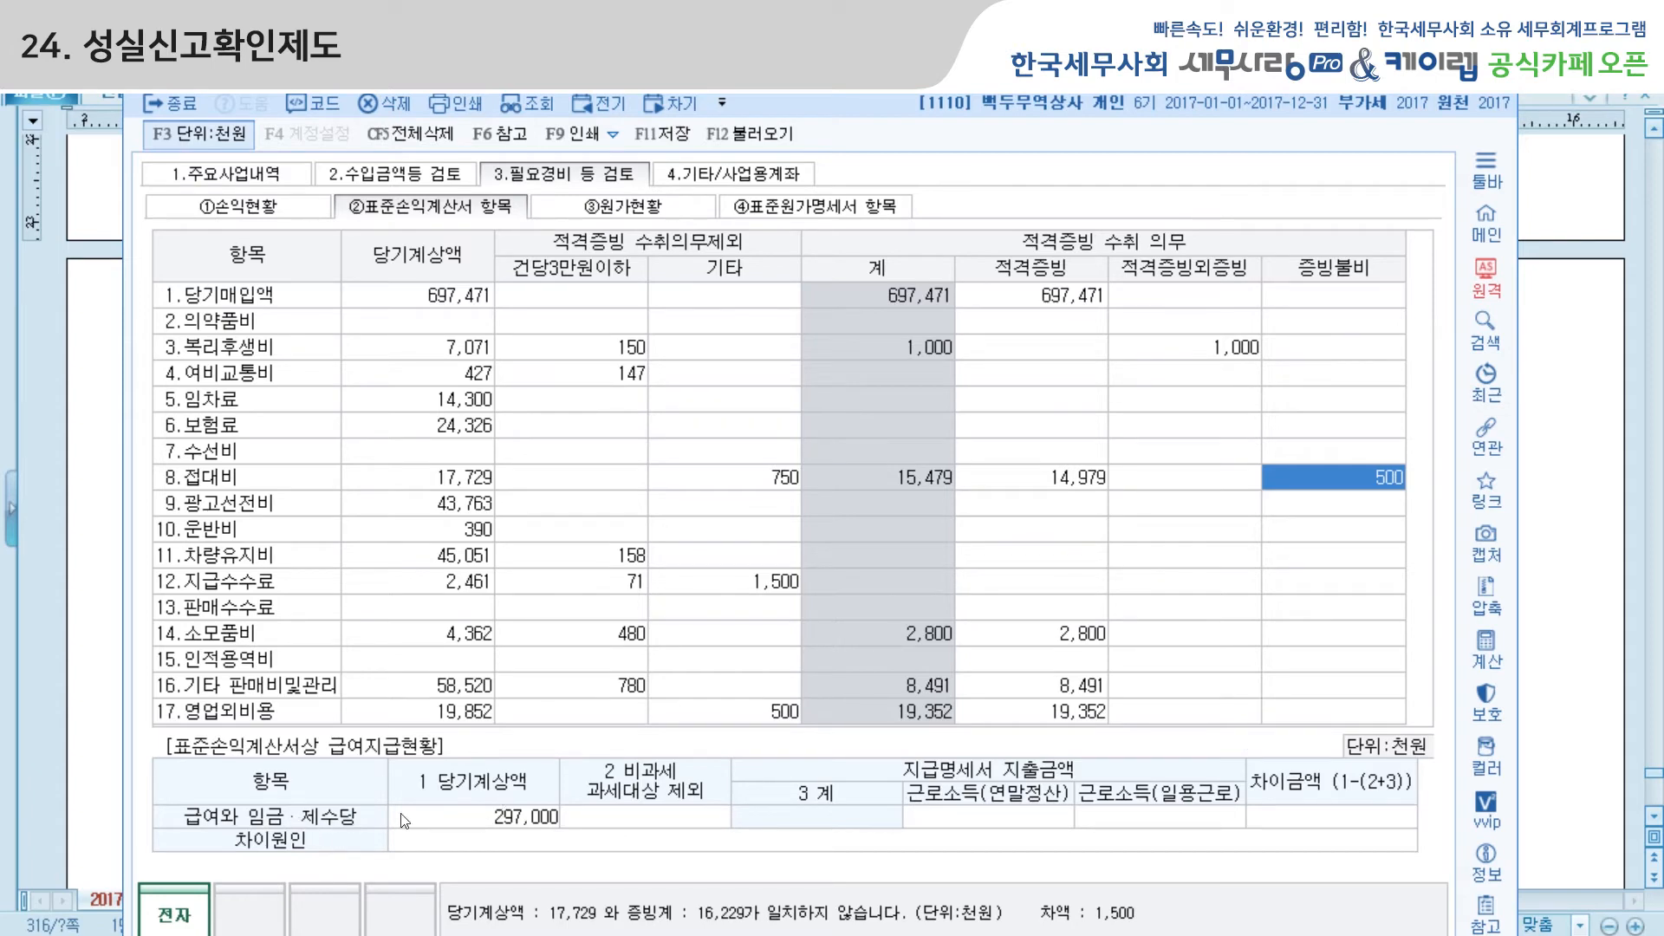
Step: In 표준손익계산서상 급여지급현황, enter 297,000 as the 근로소득(연말정산) amount for 급여와 임금·제수당
left_click(522, 818)
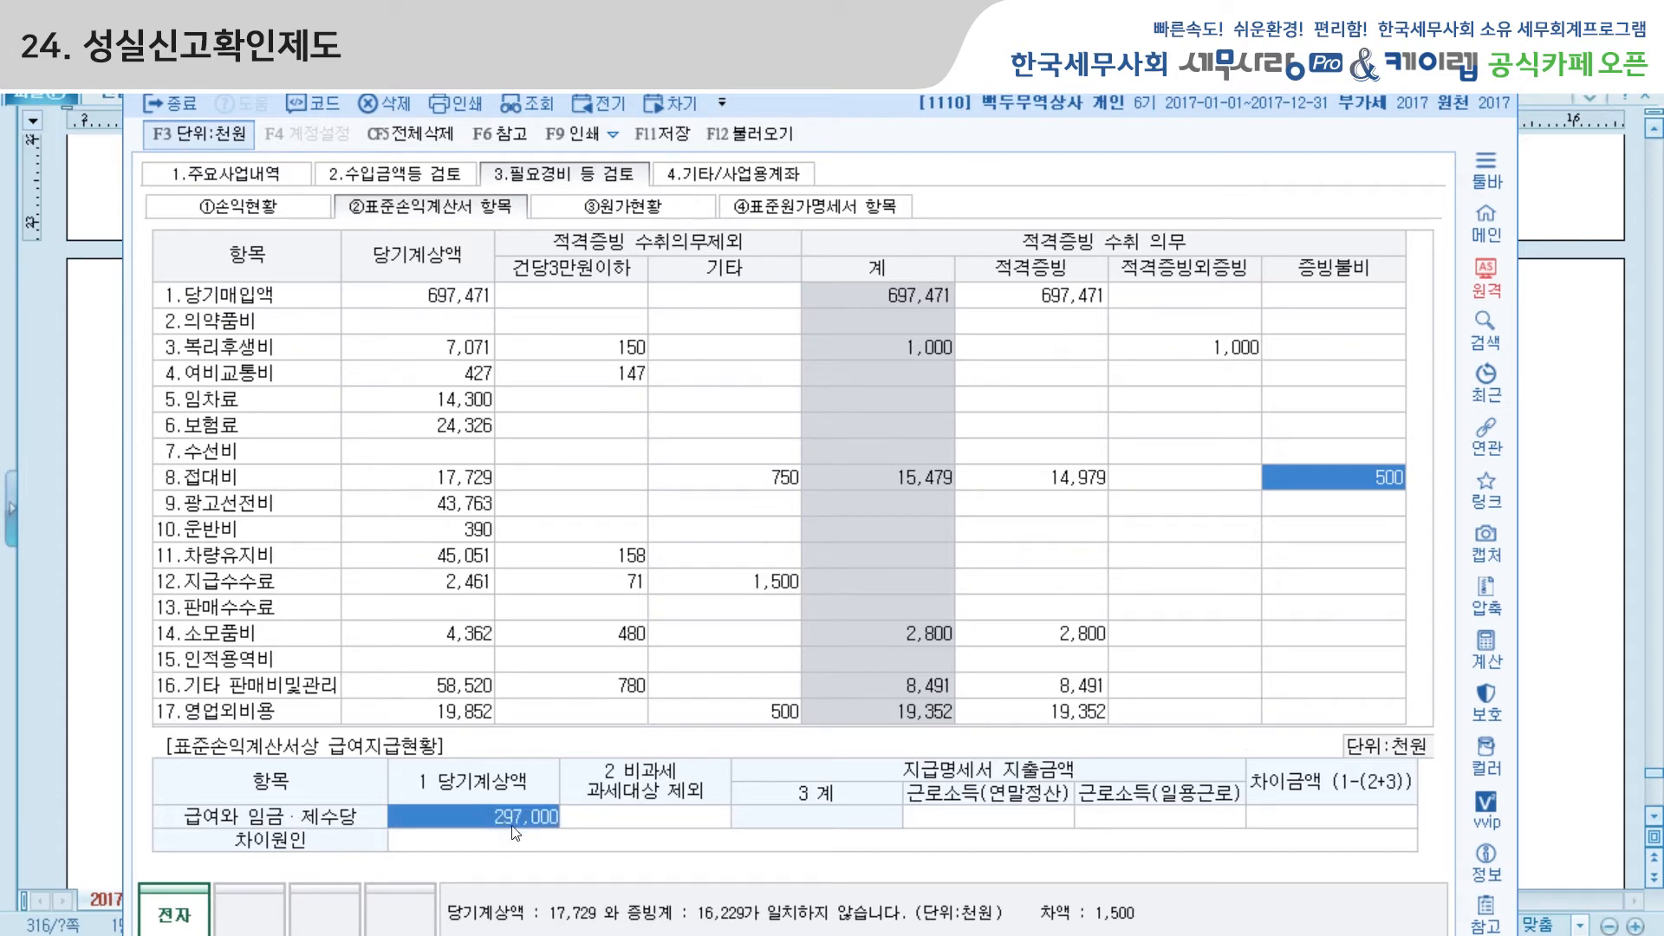
left_click(1035, 819)
type("397000")
key("Return")
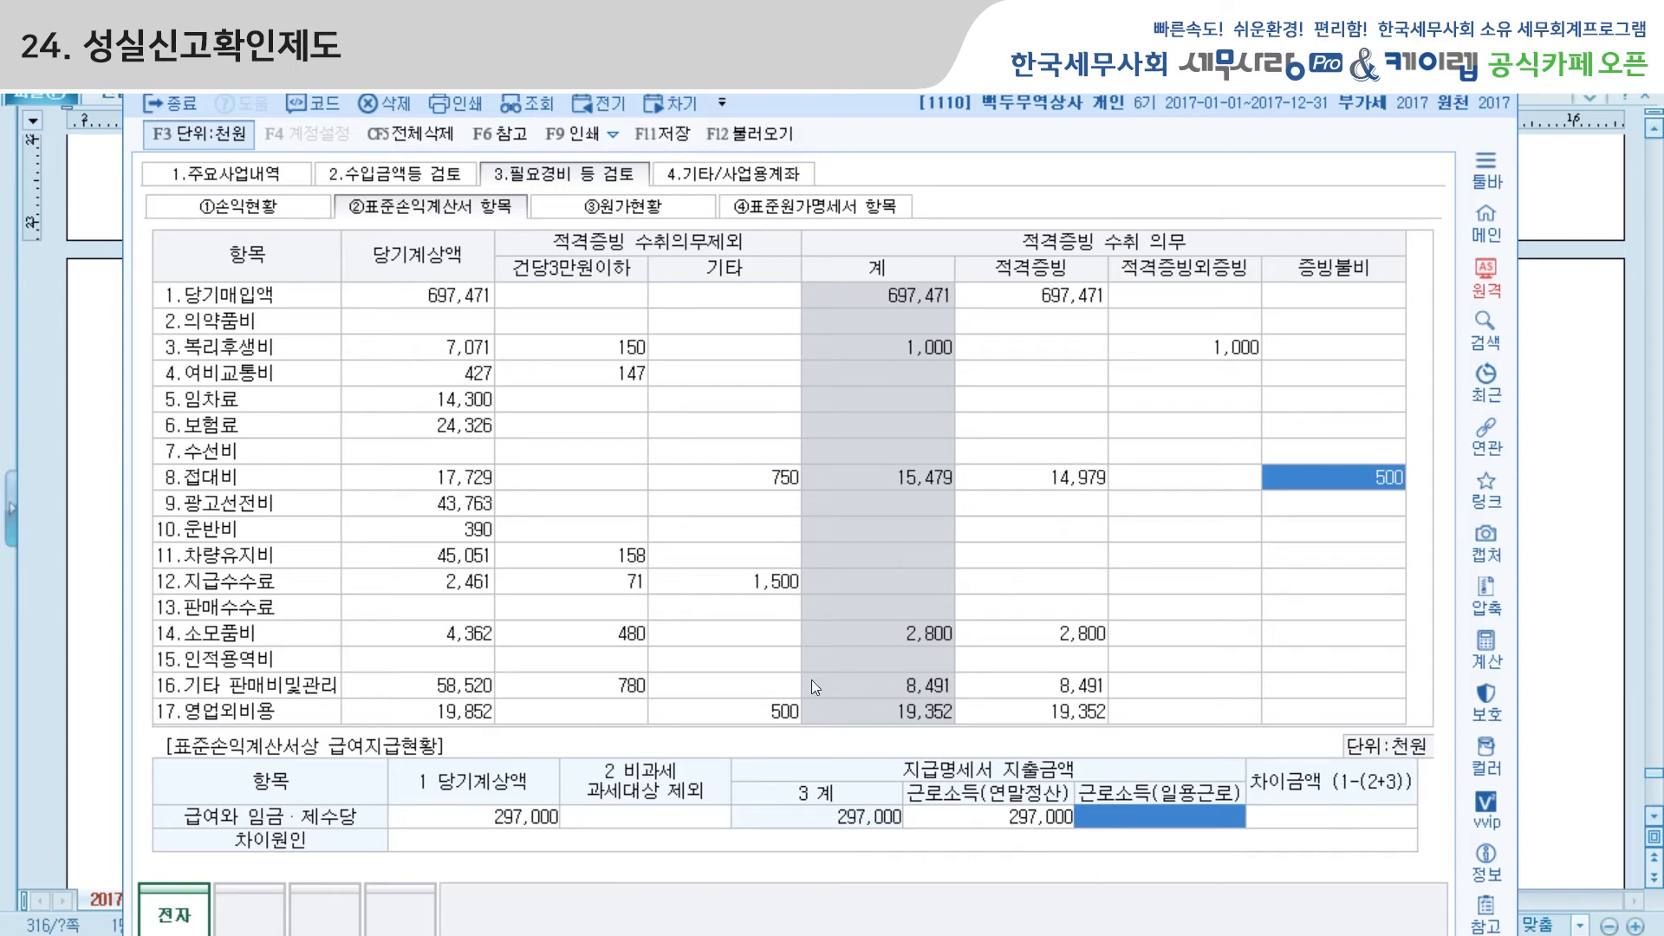
Step: Load all items' data afresh into ③원가현황
left_click(673, 211)
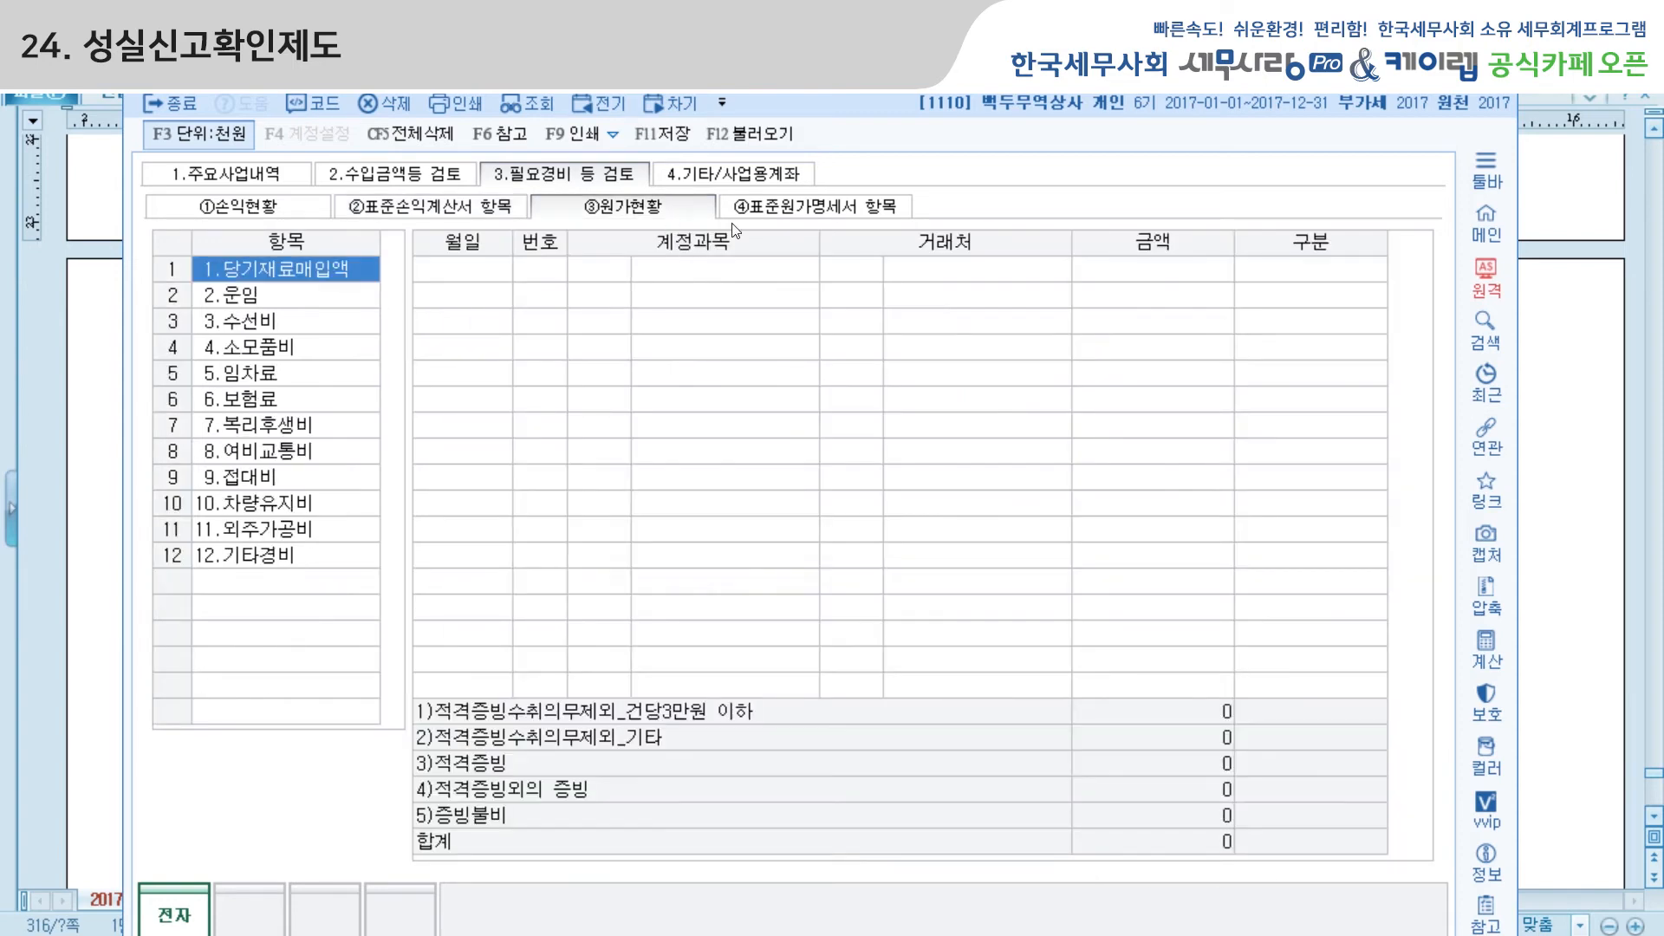
left_click(750, 134)
left_click(874, 596)
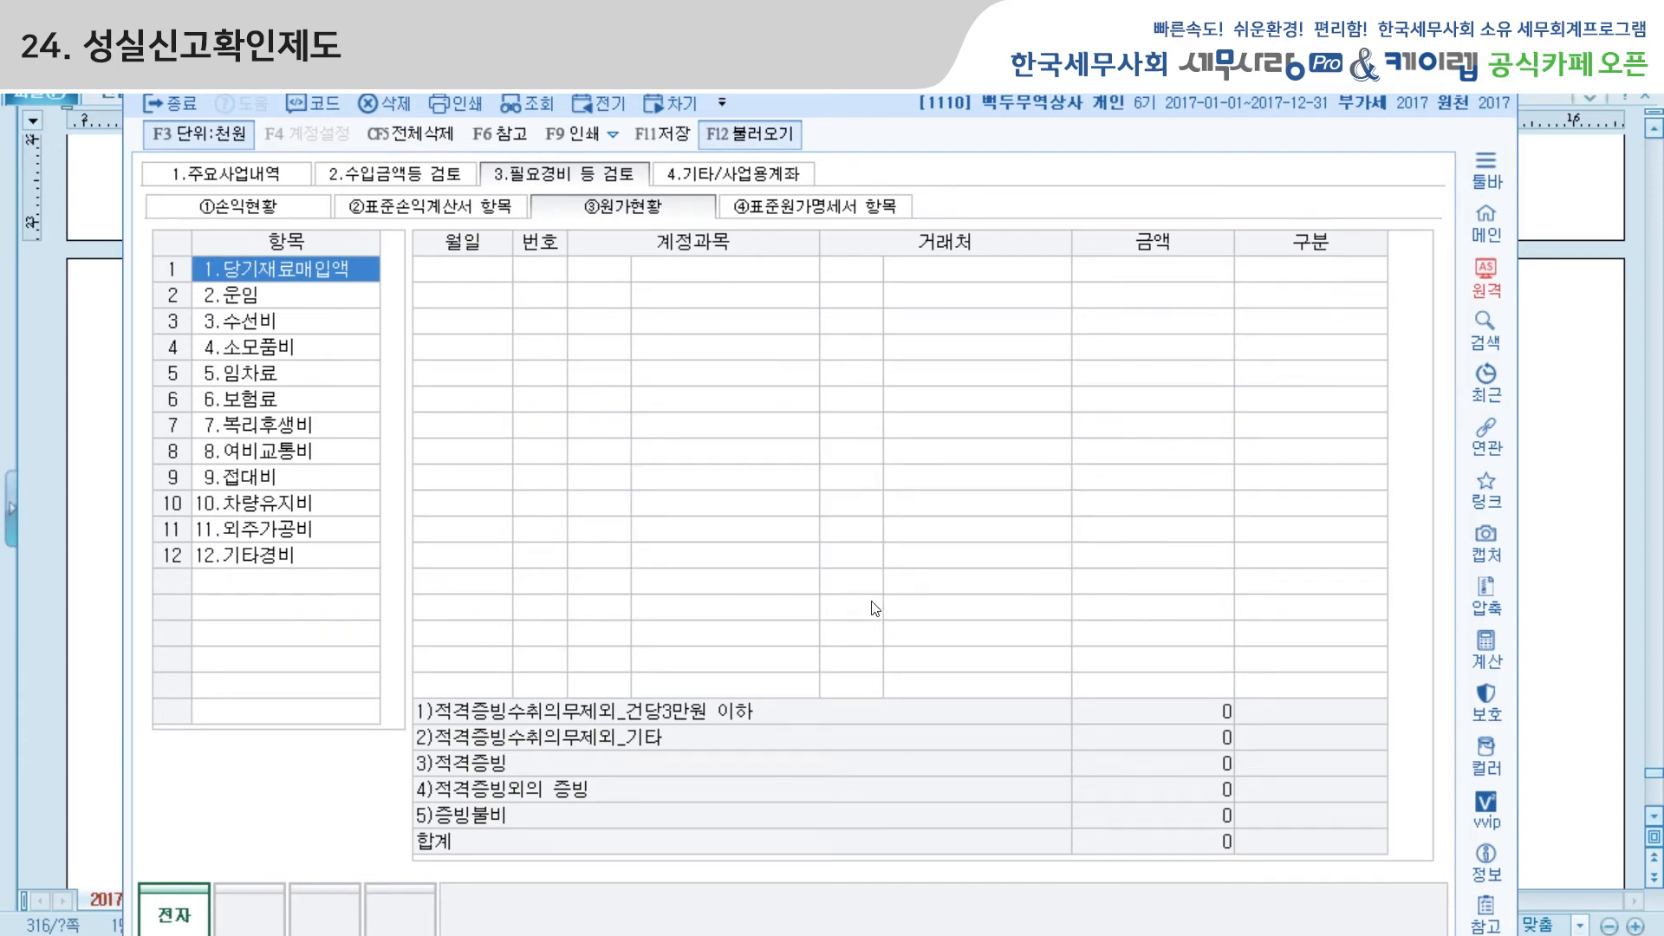
Step: Load the 표준원가명세서 and ③원가현황 data into ④표준원가명세서 항목
left_click(829, 213)
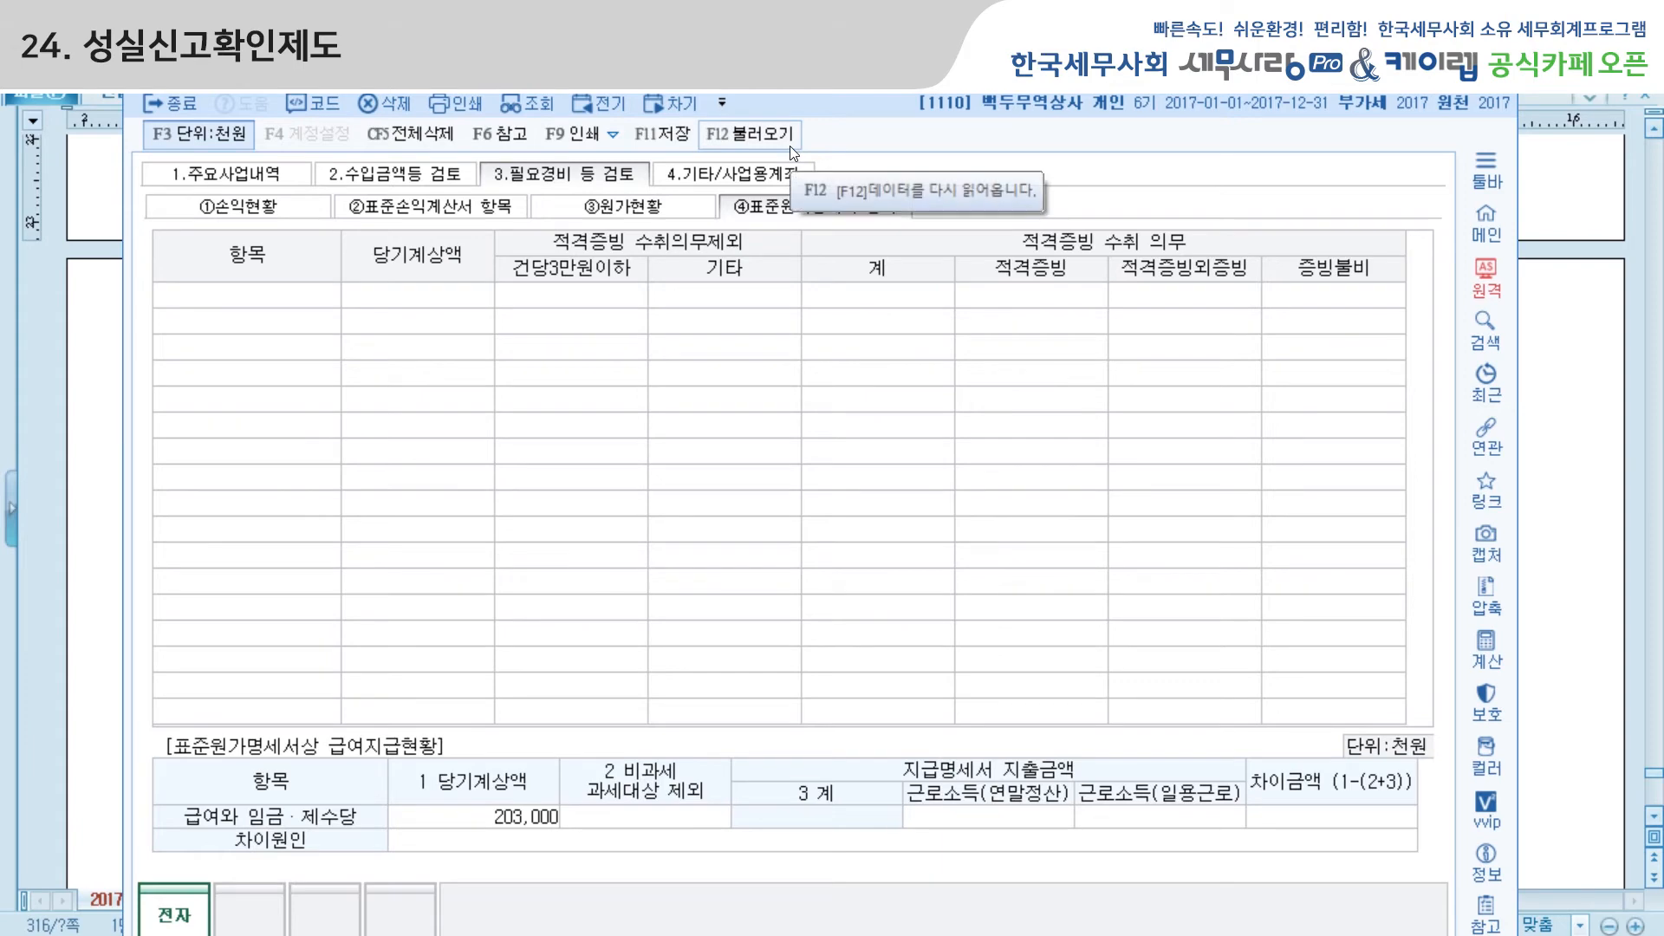
left_click(767, 140)
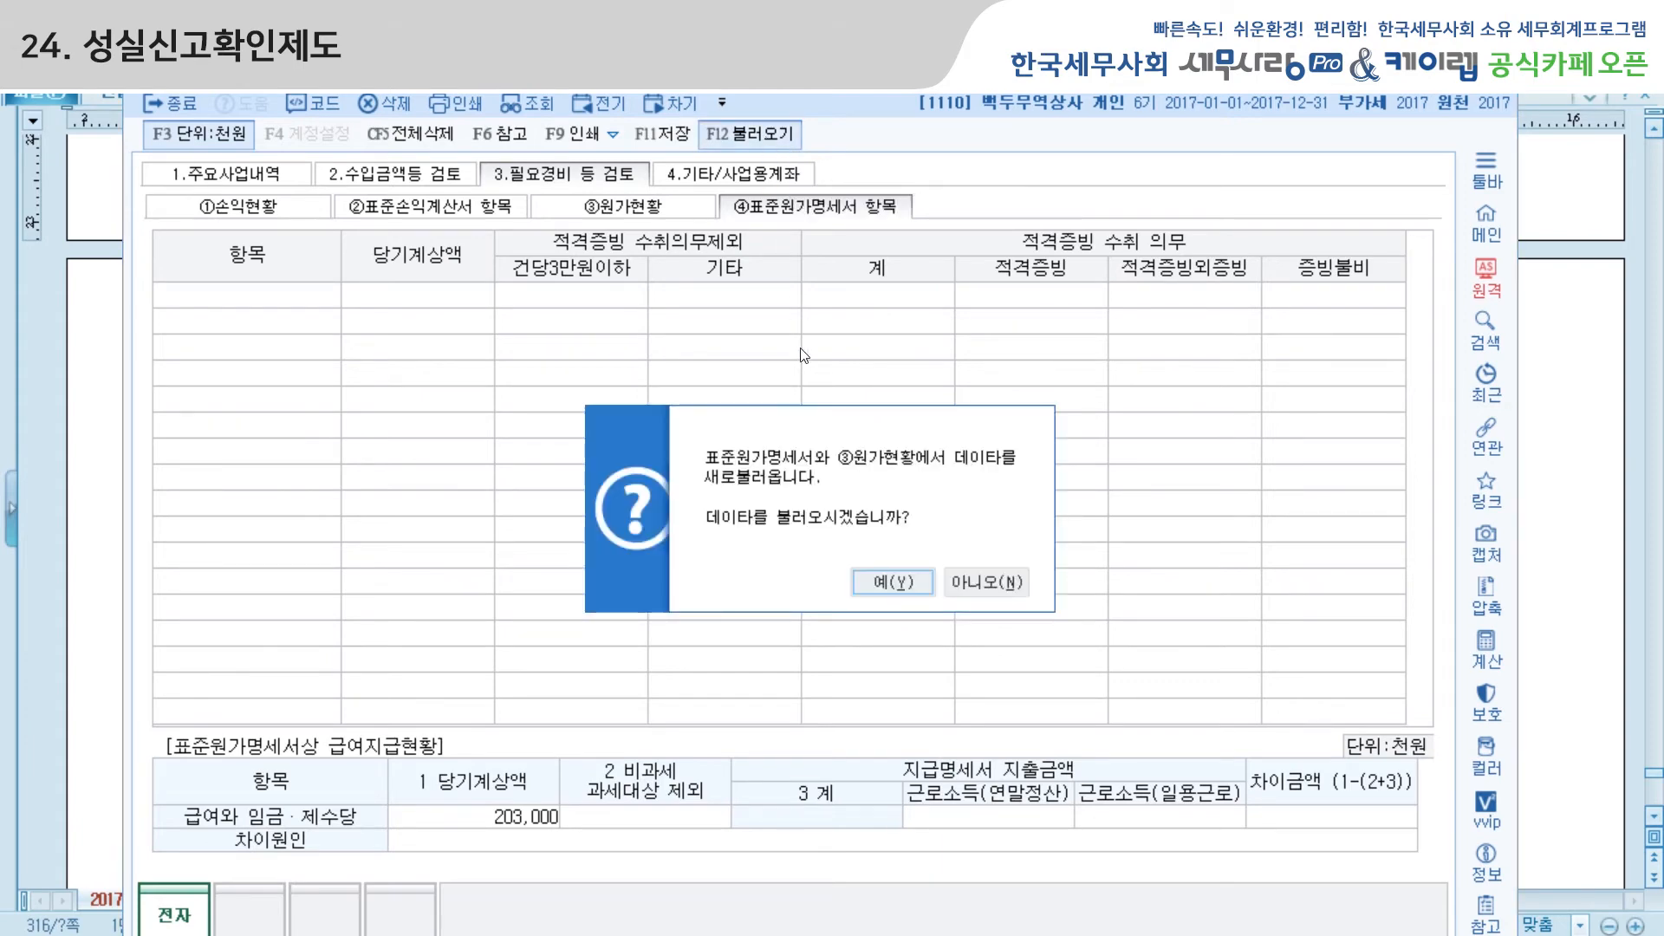
left_click(890, 582)
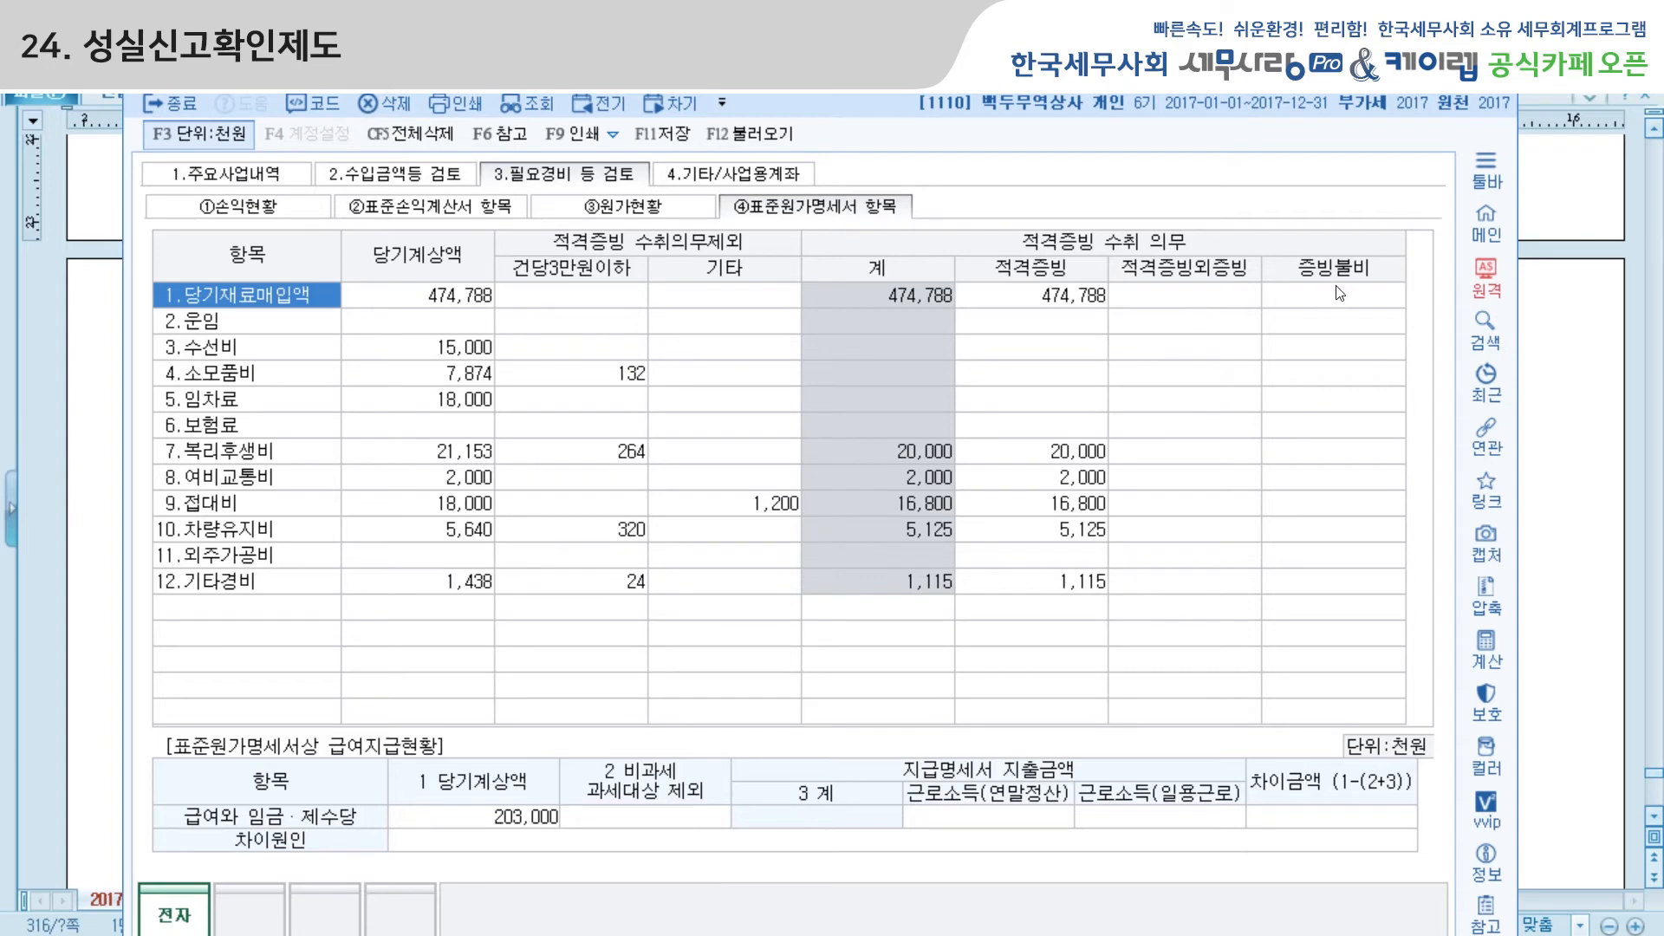
Step: In 표준원가명세서상 급여지급현황, enter 203,000 as the 근로소득(연말정산) amount for 급여와 임금·제수당
left_click(475, 820)
left_click(980, 815)
type("203,000")
key("Return")
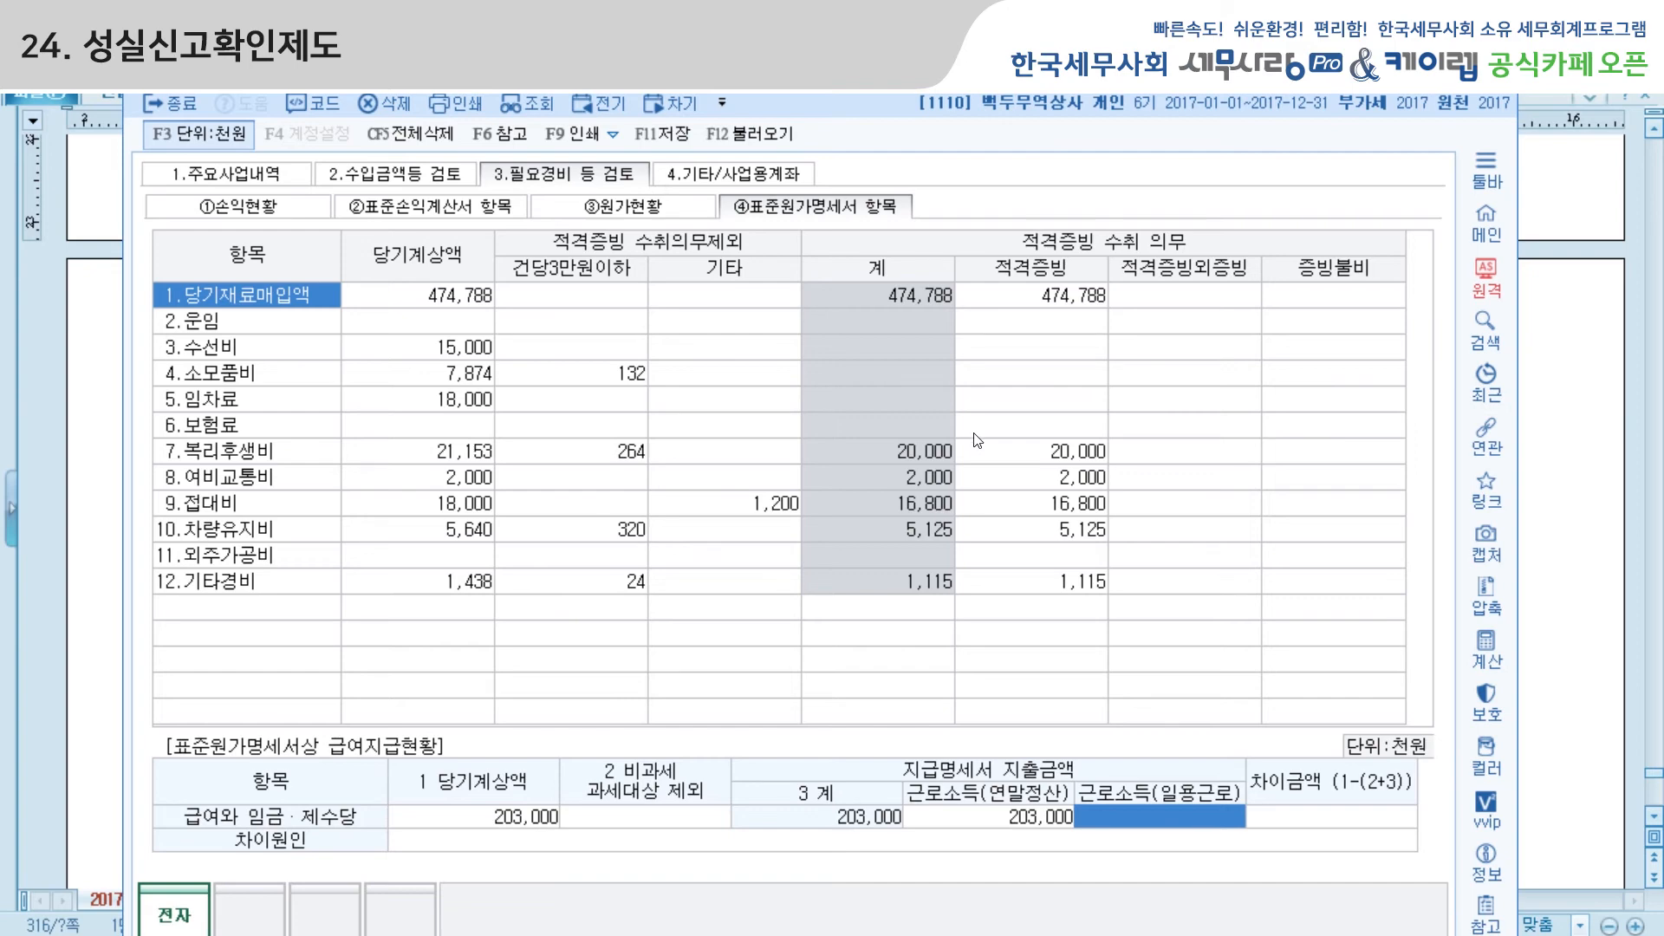
Step: In 4.기타/사업용계좌, load the expenses over 3만원 without 적격증빙 into 3만원 초과 미수취 and check the 거래내용
left_click(744, 180)
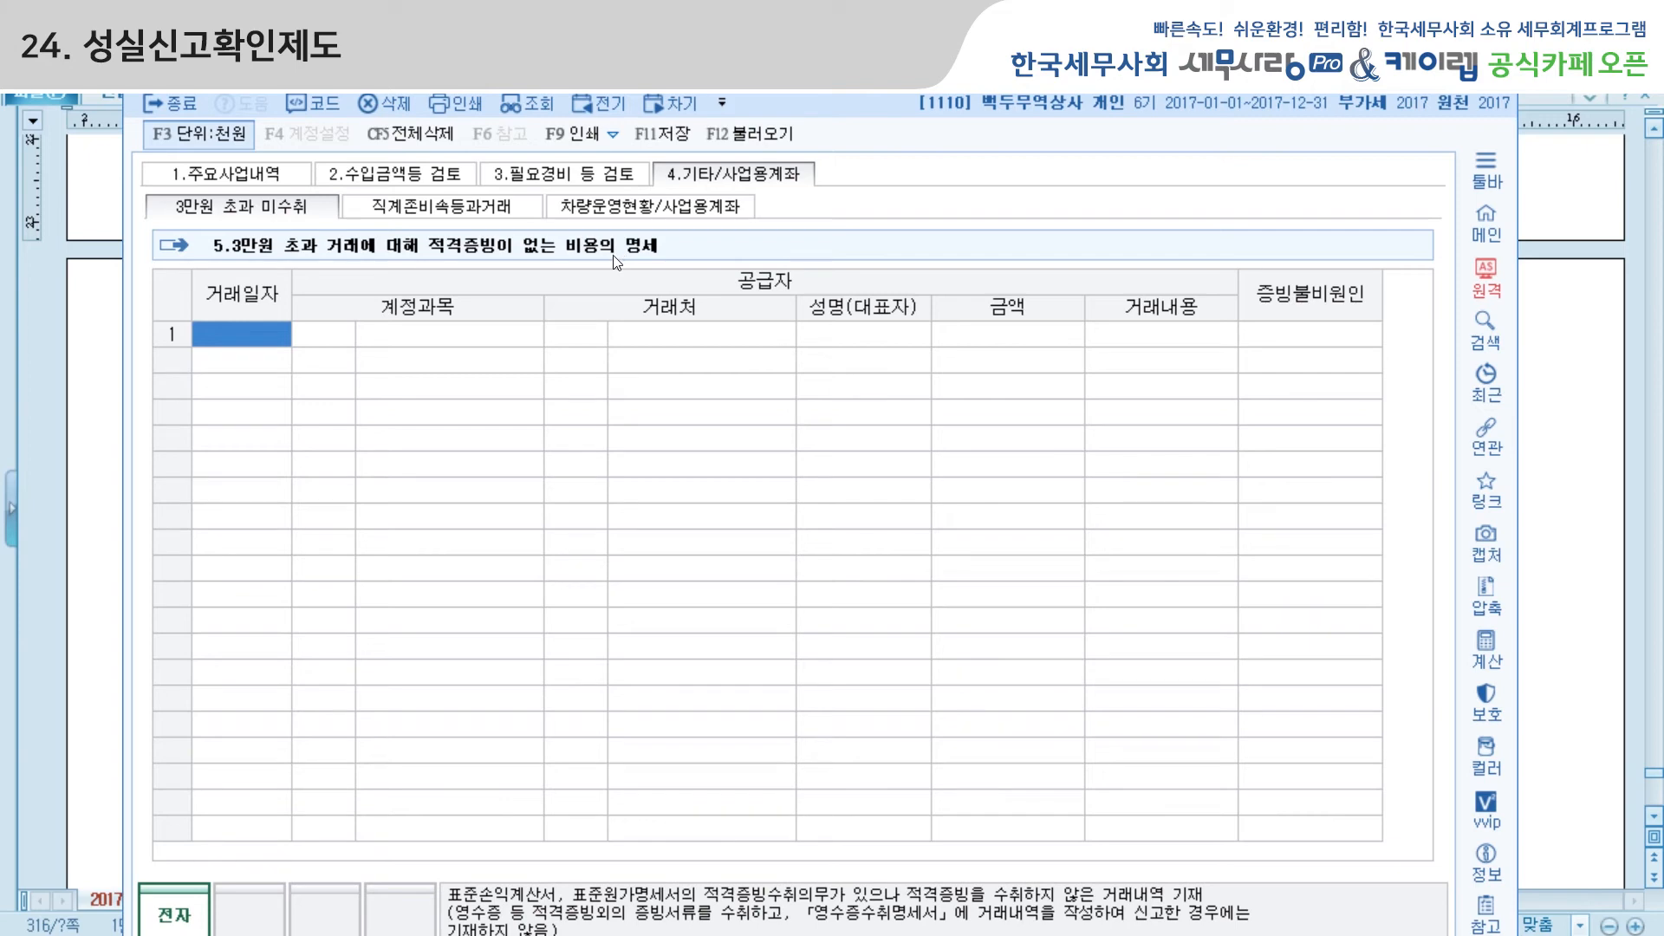
left_click(750, 133)
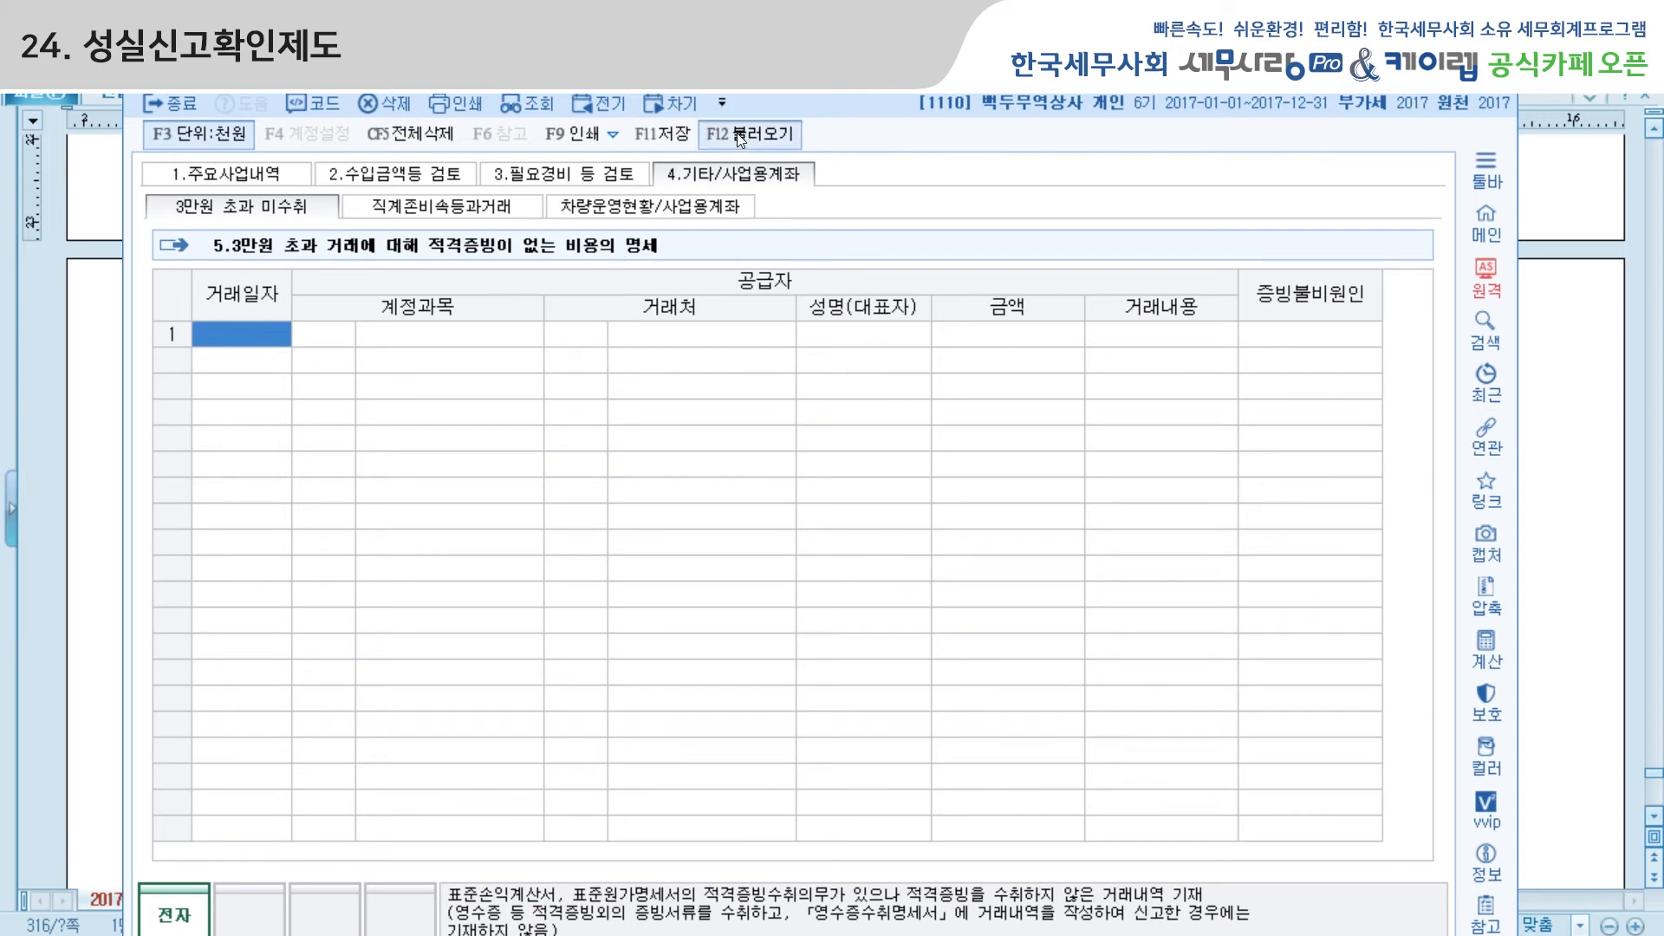
left_click(944, 570)
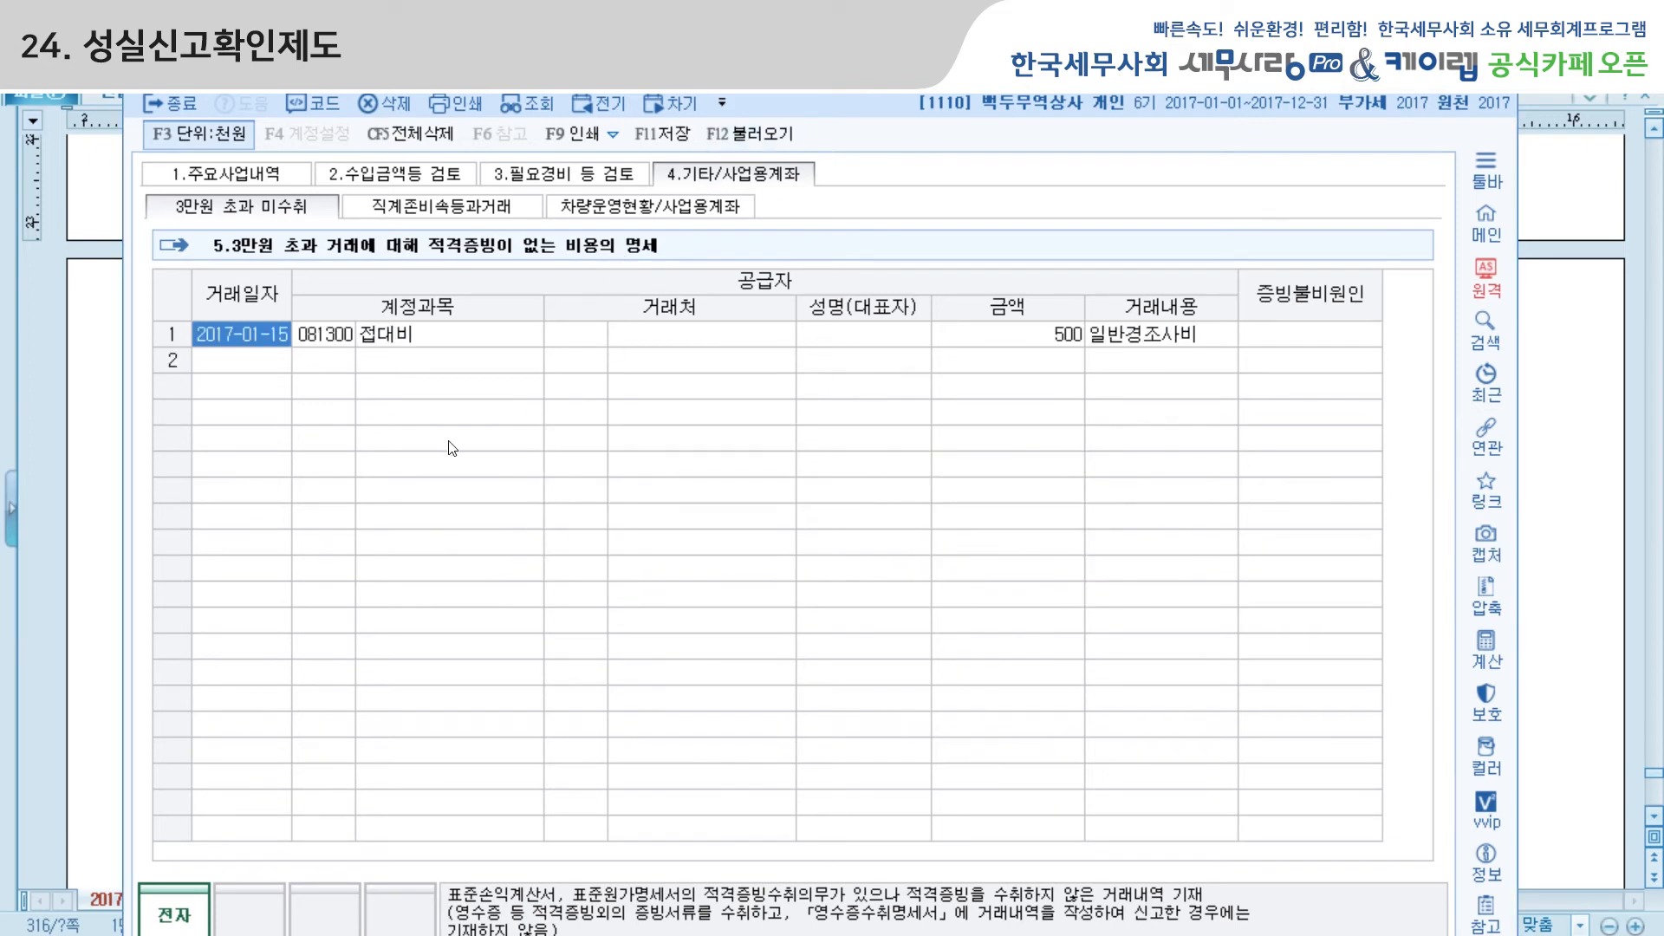
left_click(1144, 336)
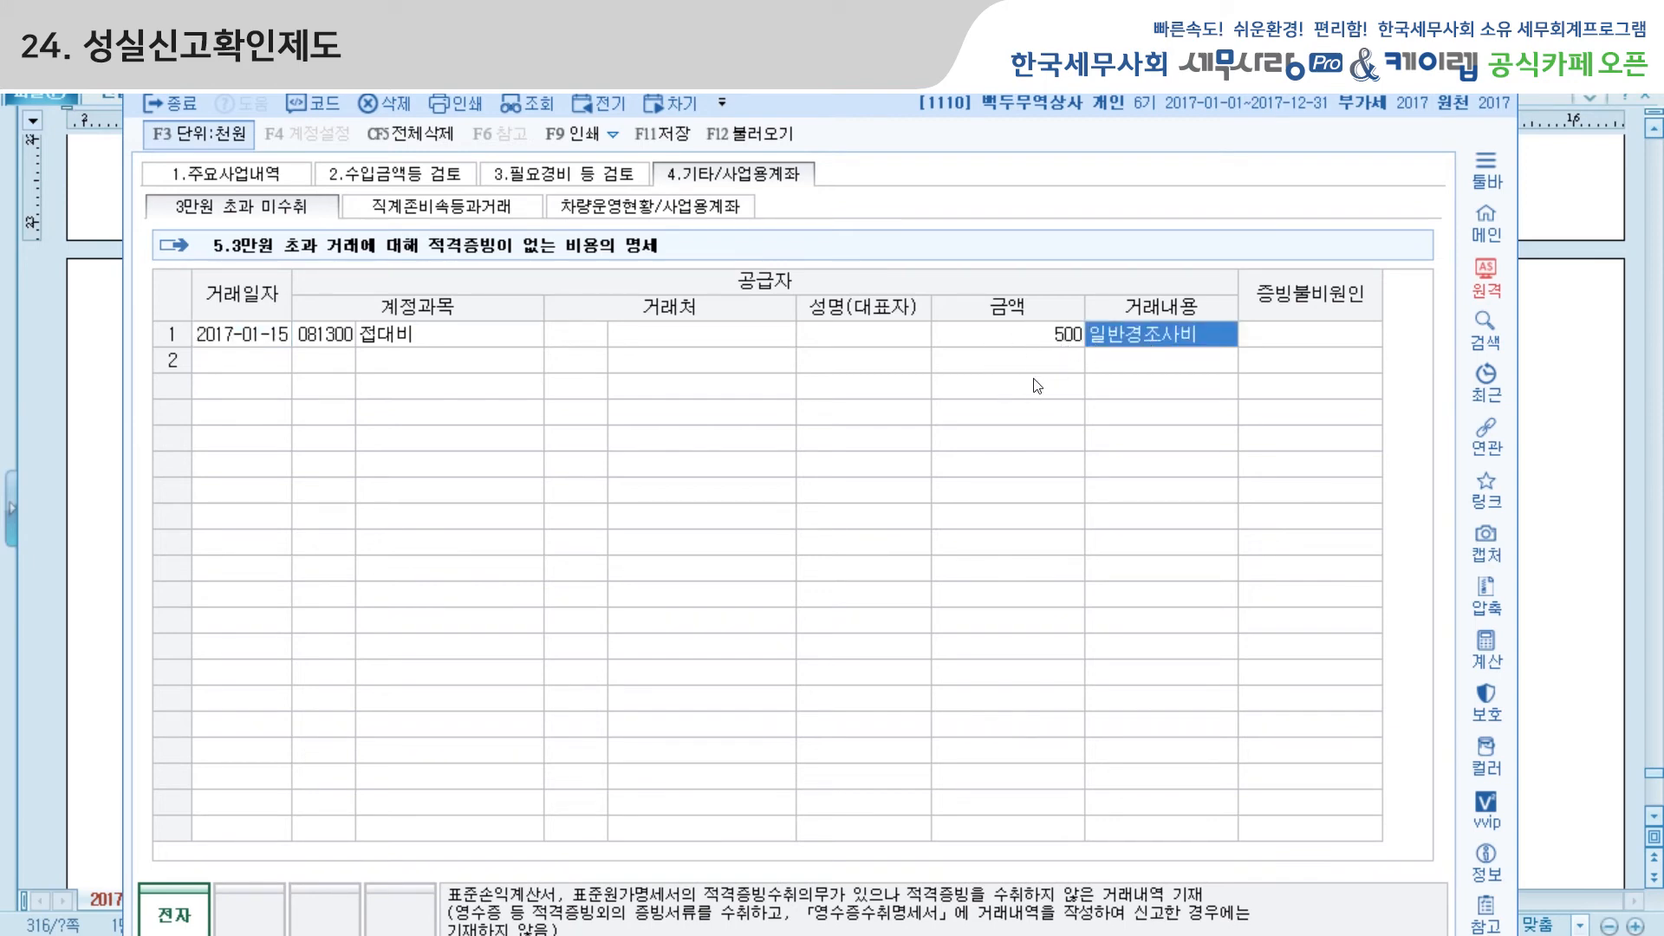
Step: View the 직계존비속등과거래 tables and load the business vehicles into 7.차량운영현황
left_click(488, 208)
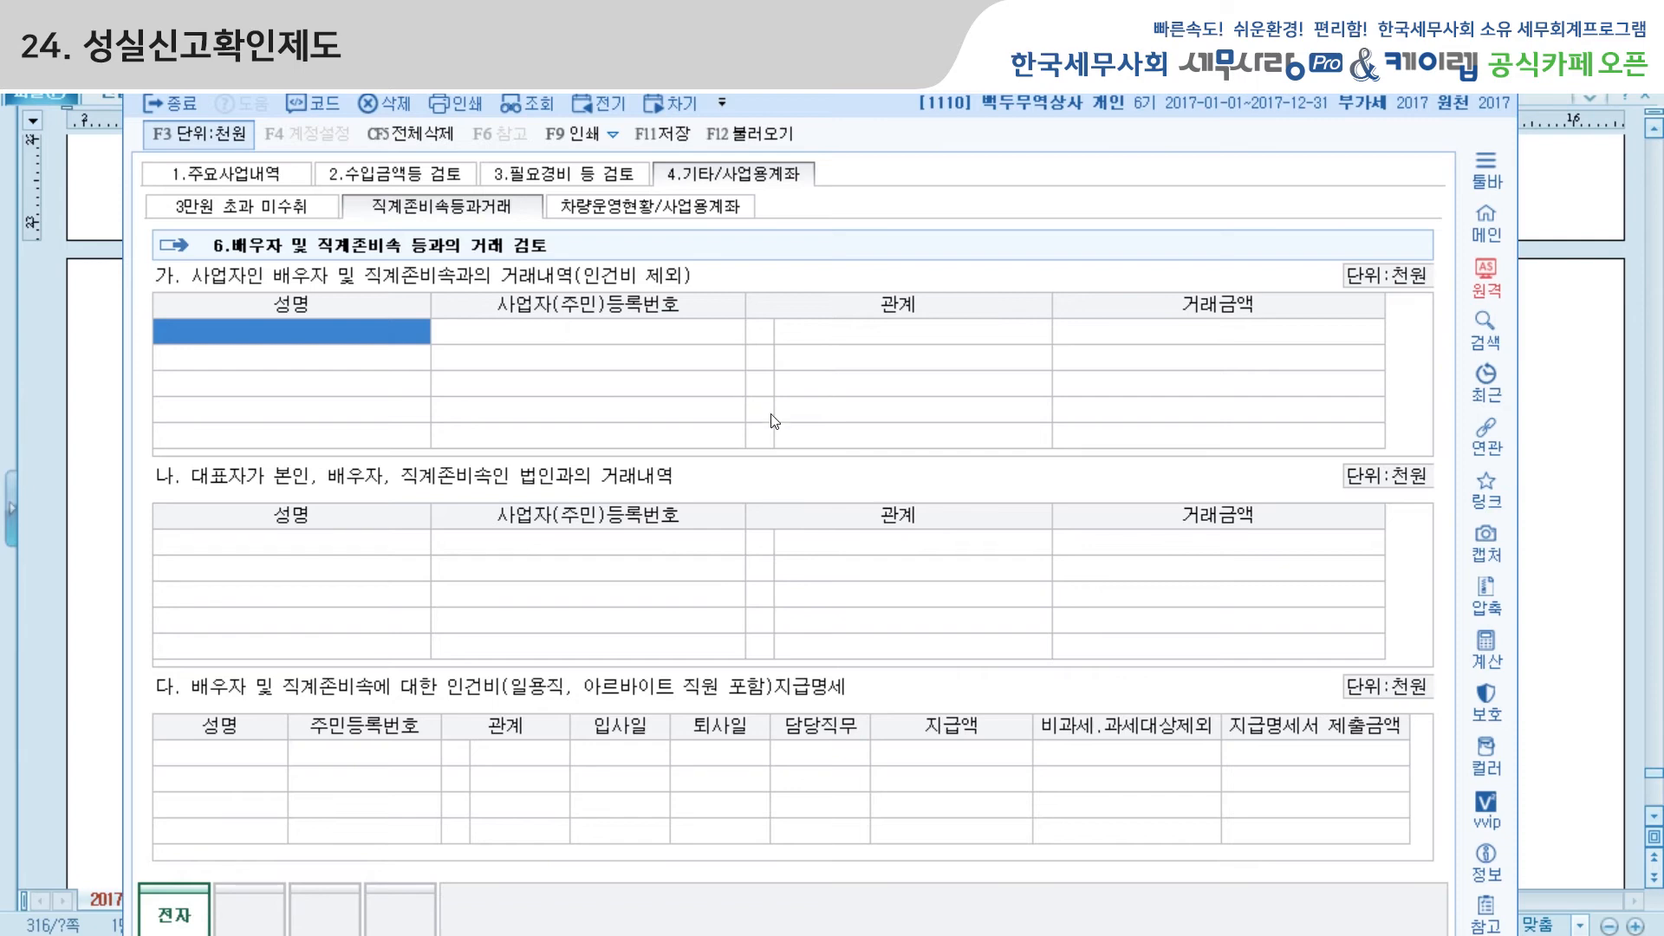
left_click(678, 208)
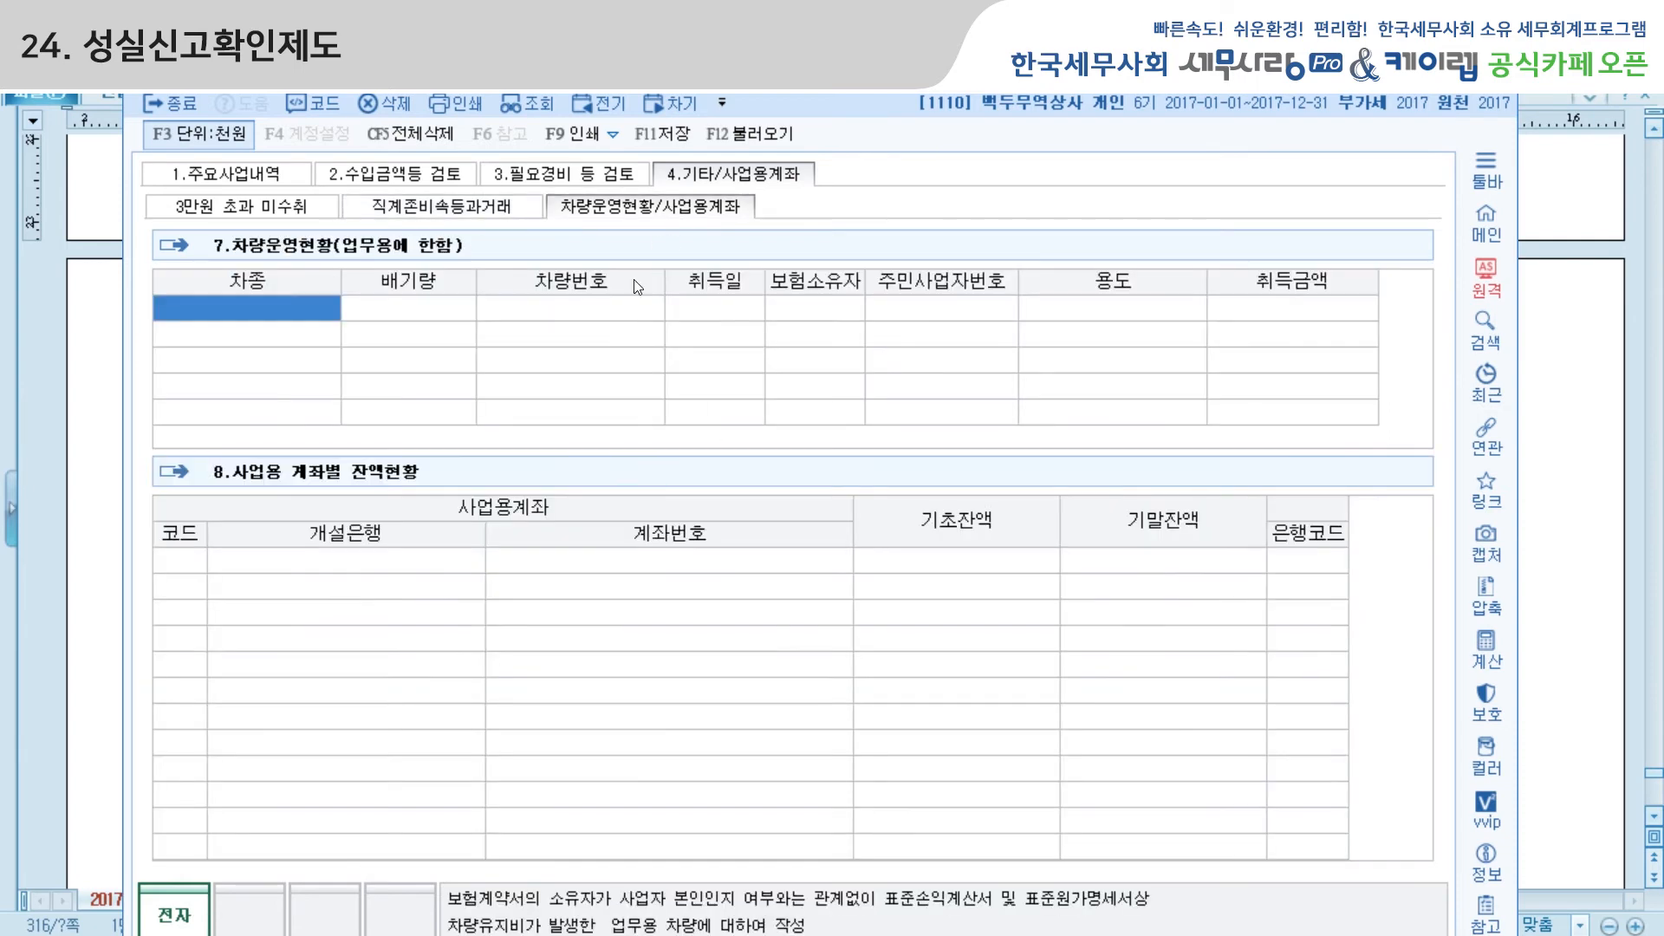
left_click(750, 133)
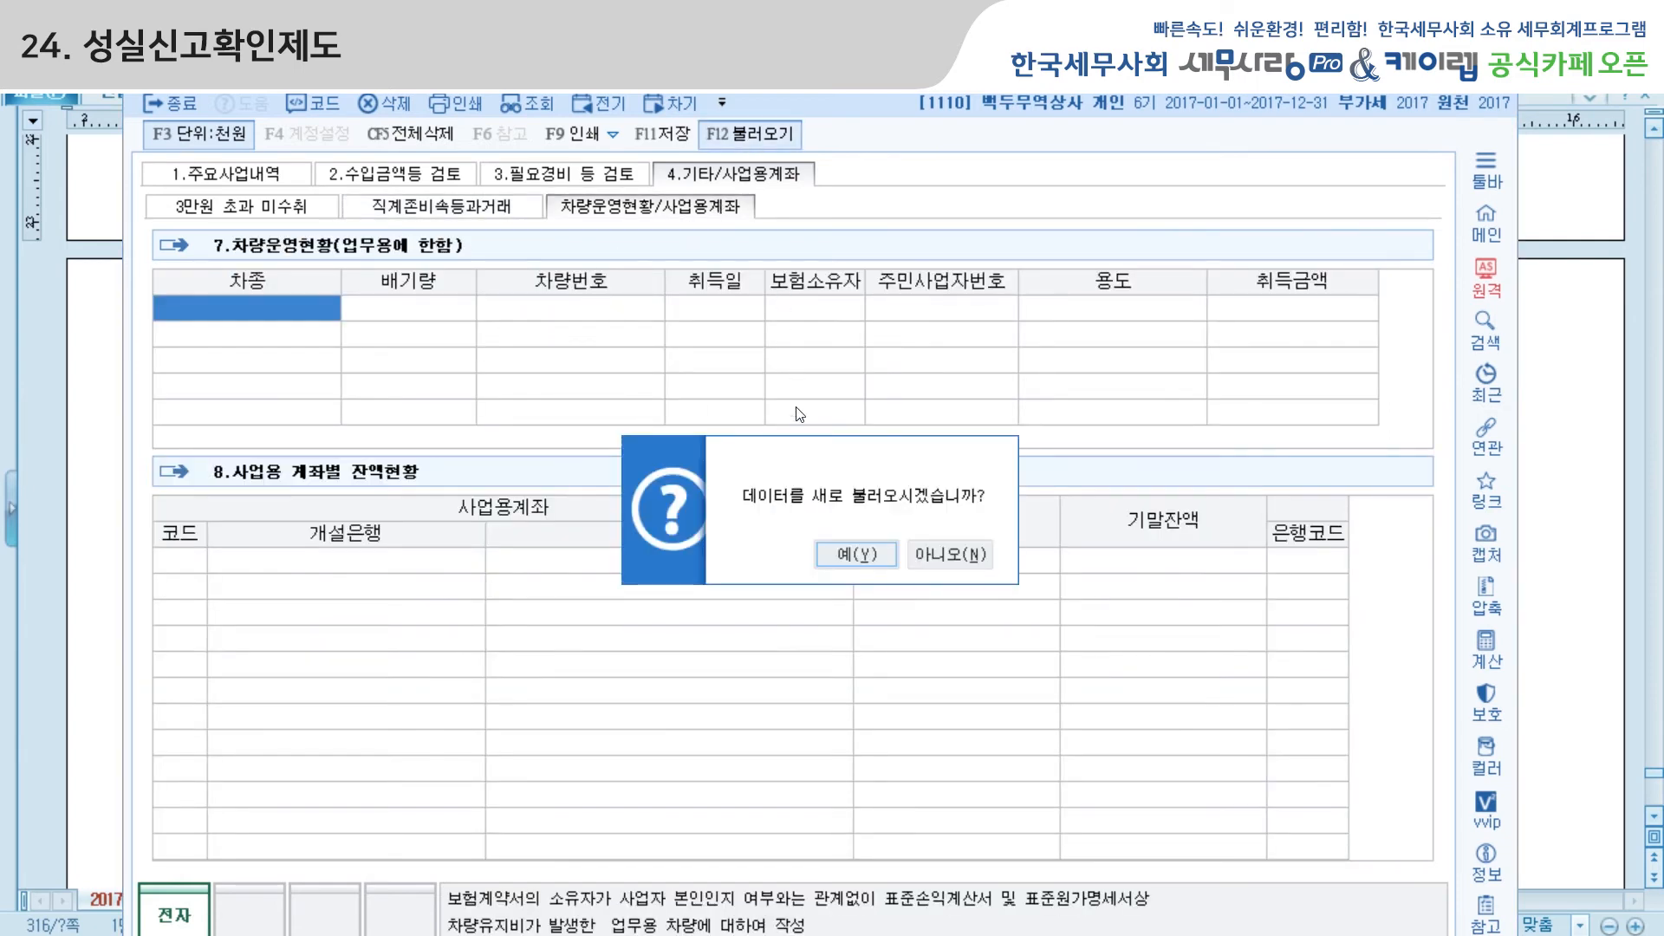
left_click(851, 560)
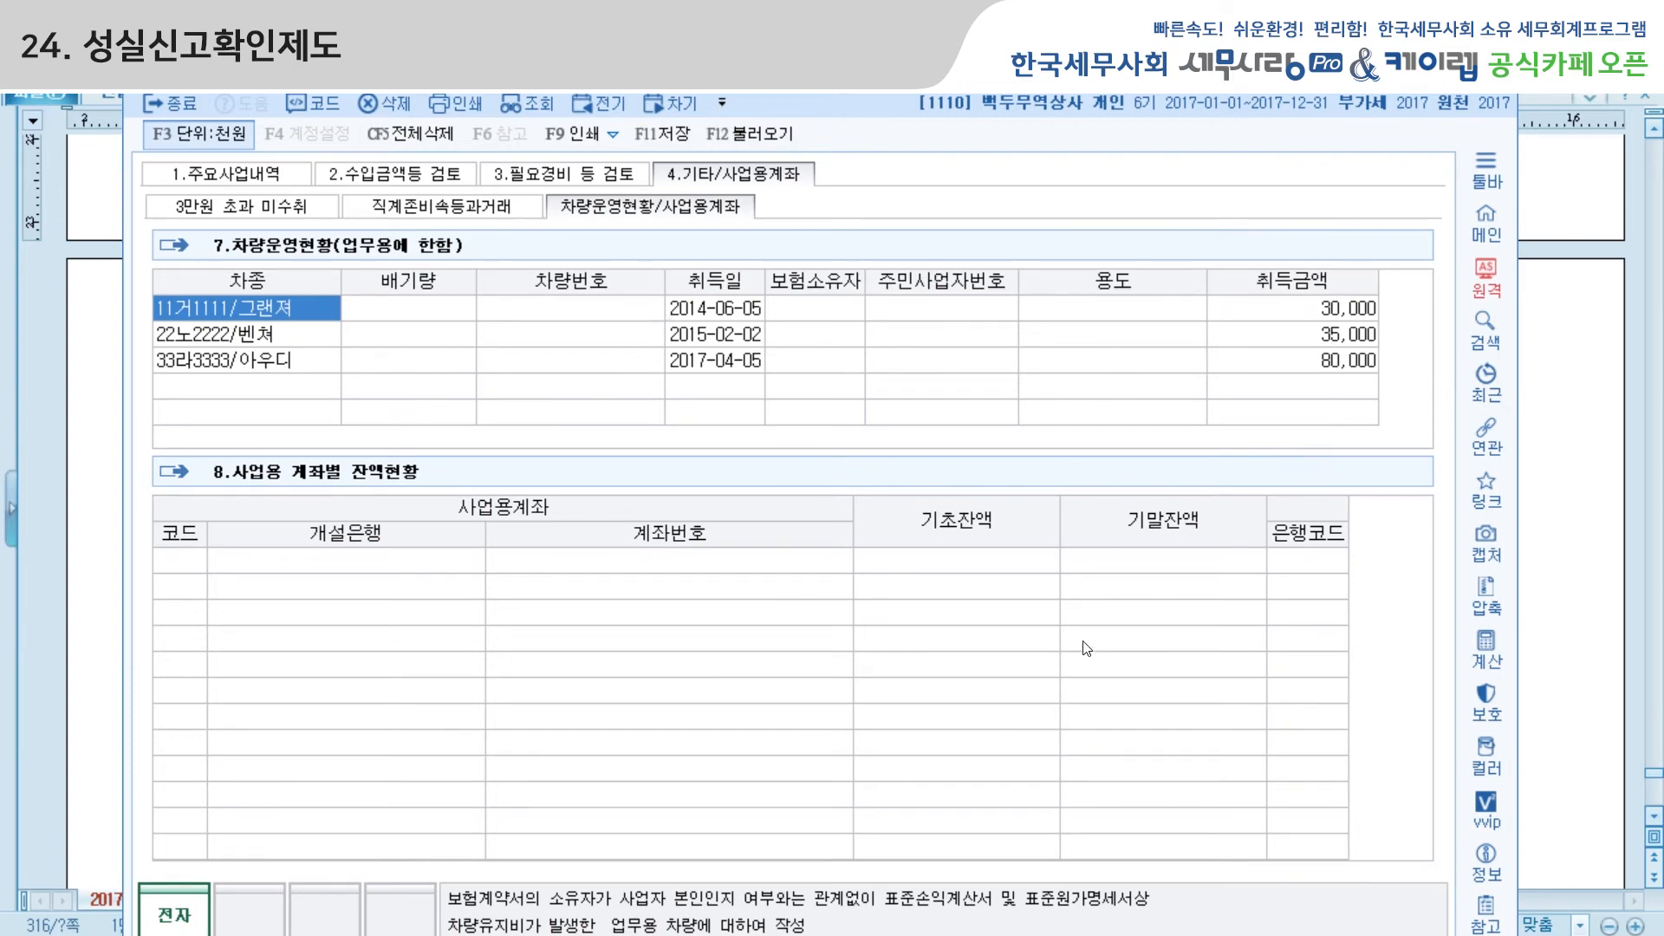
left_click(304, 563)
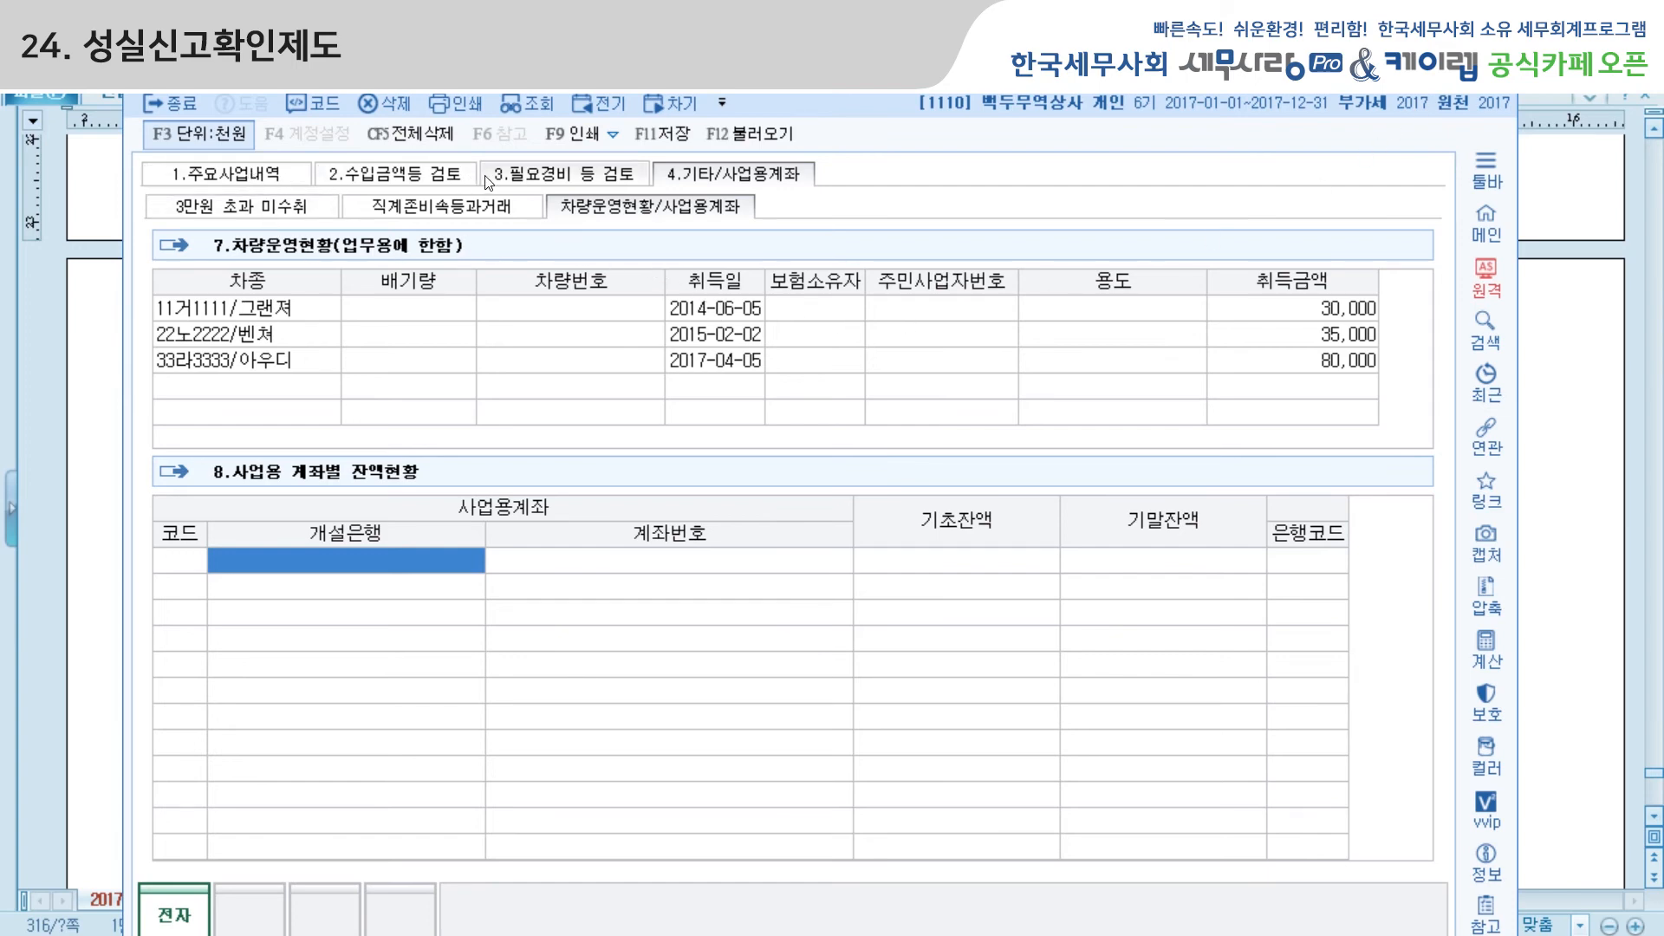
Step: Close the 주요항목명세서 and open the 특이사항기술서(성실신고확인결과) to view its 수입금액 and 인건비 entries
left_click(551, 176)
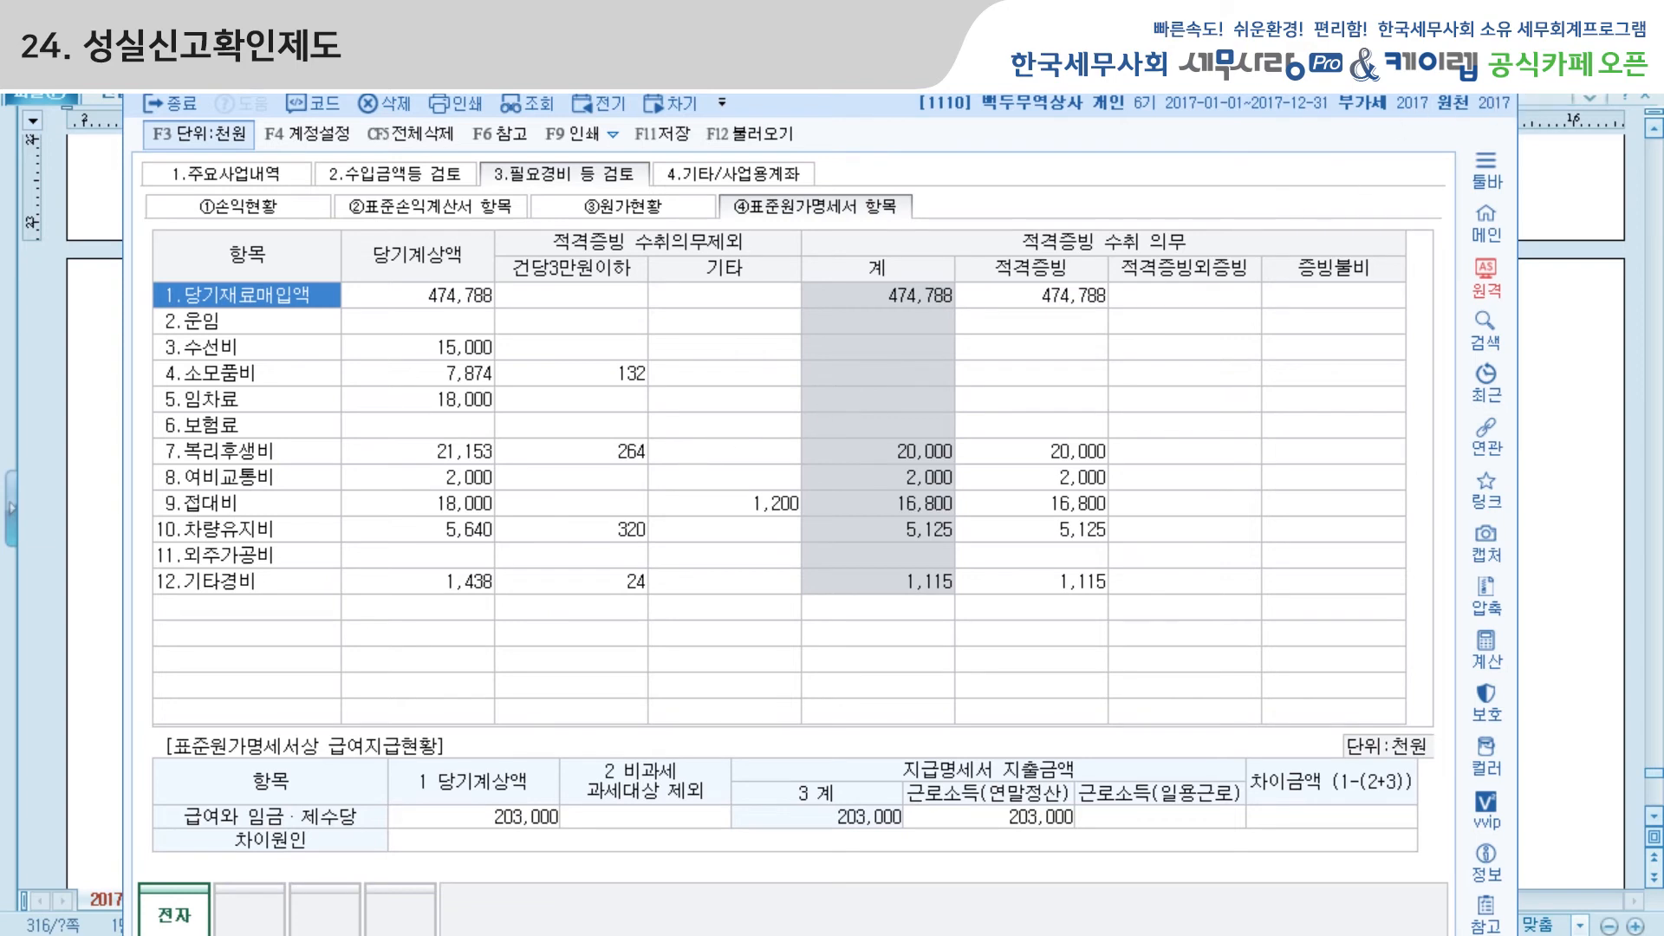
key("Escape")
left_click(784, 576)
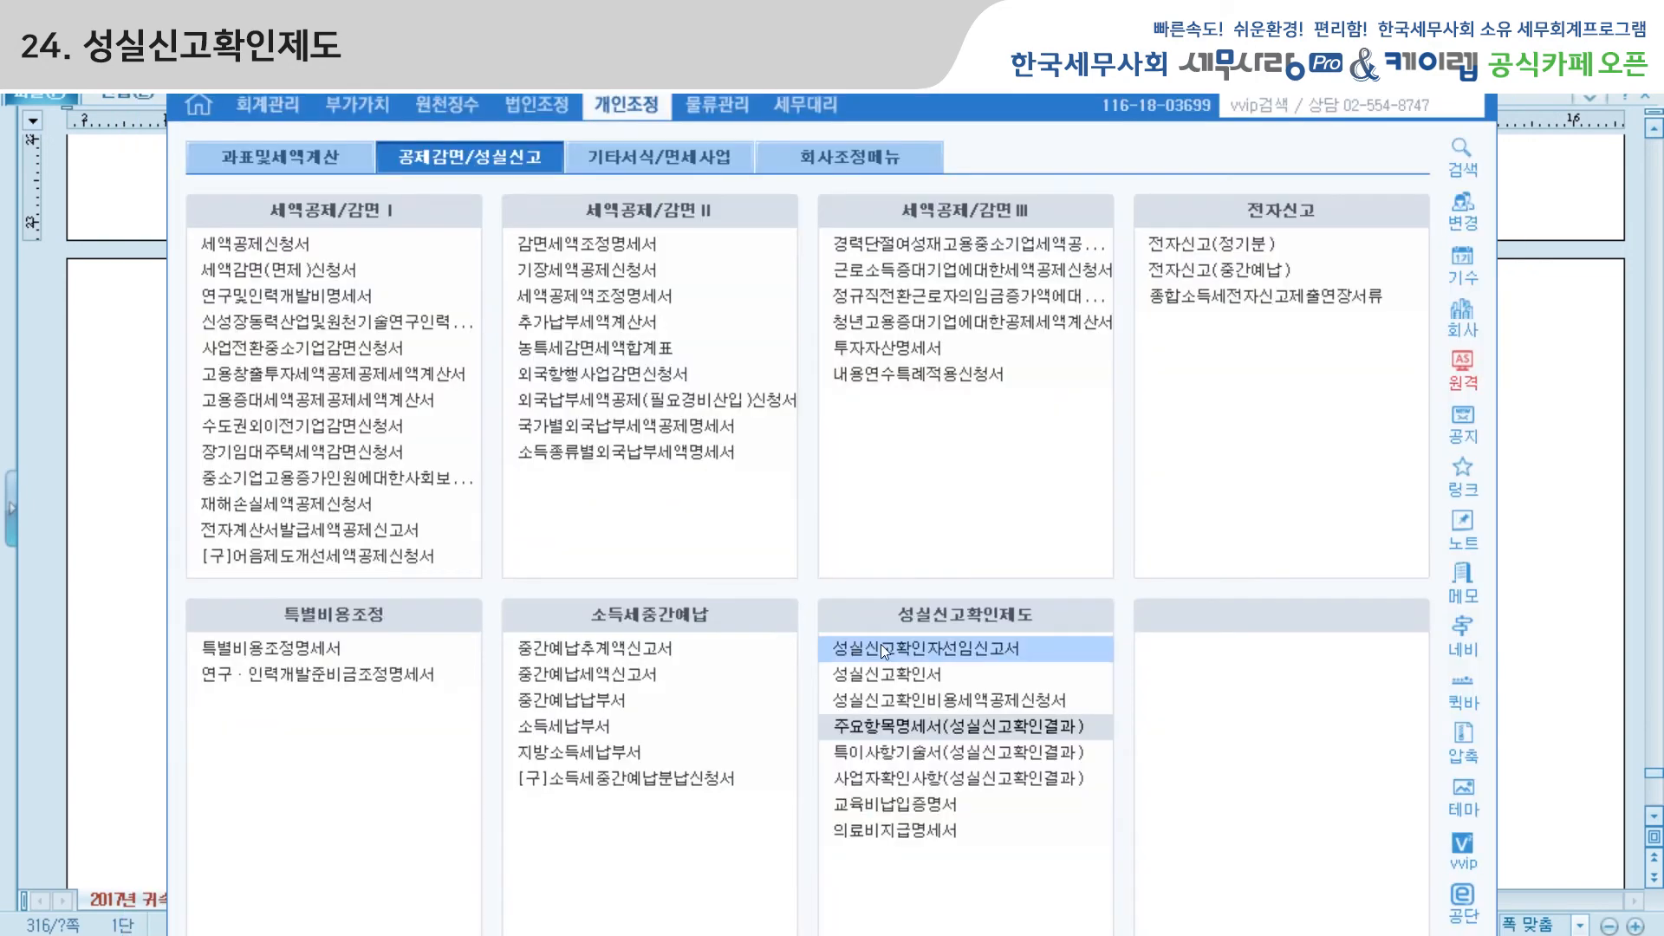
left_click(944, 752)
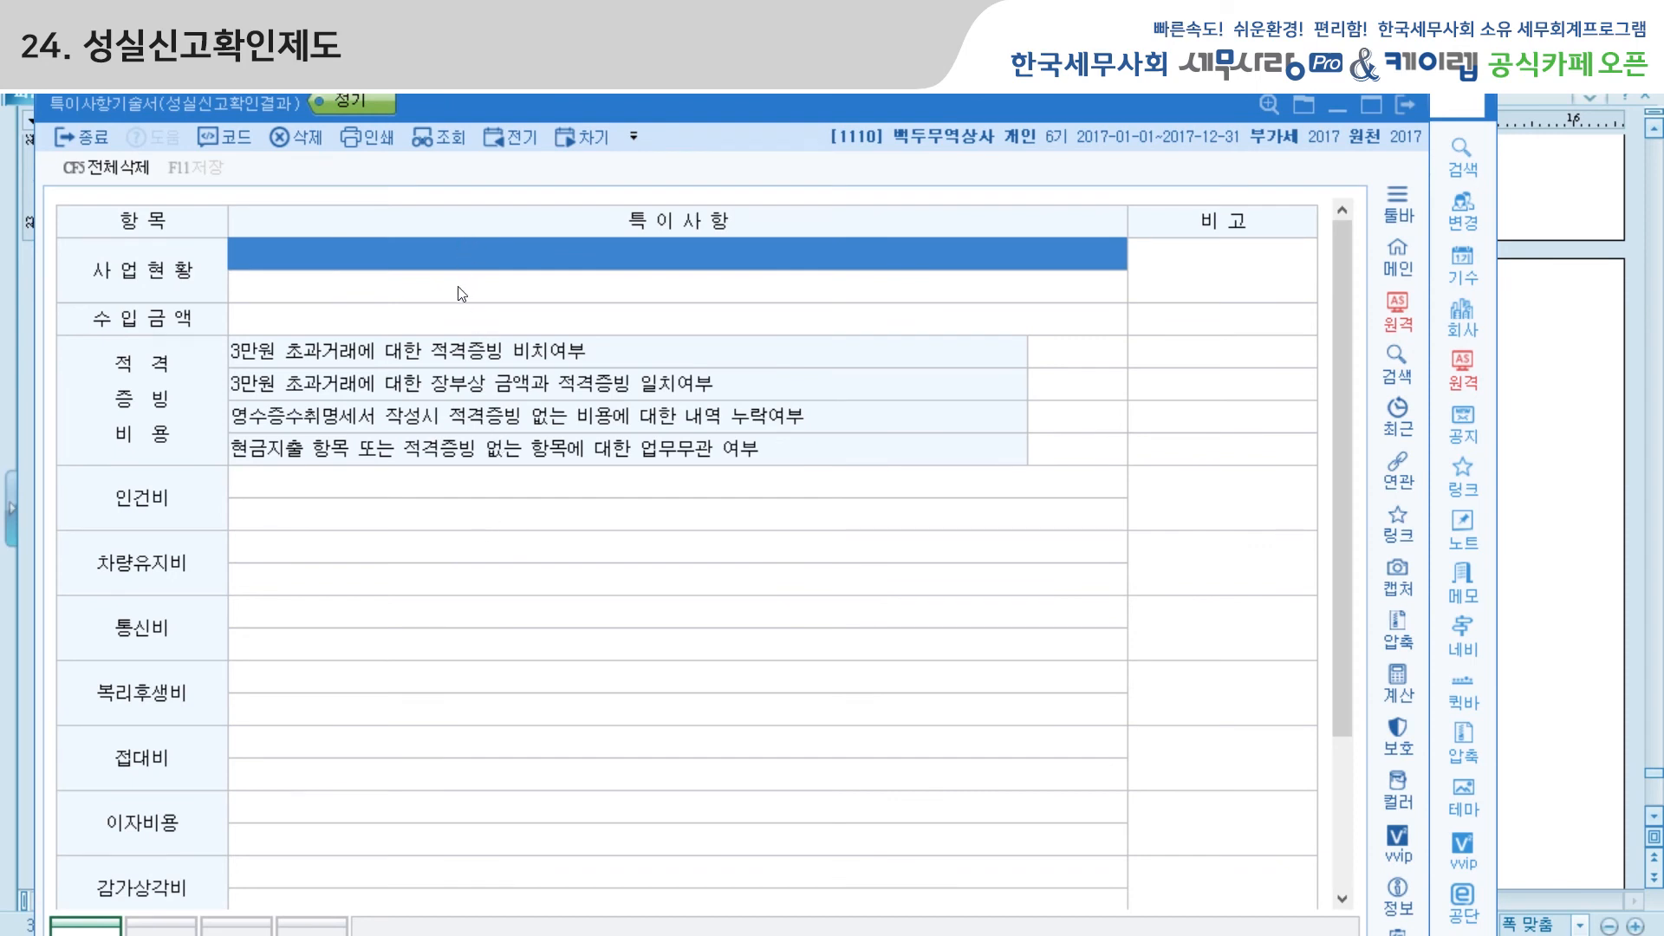
left_click(480, 322)
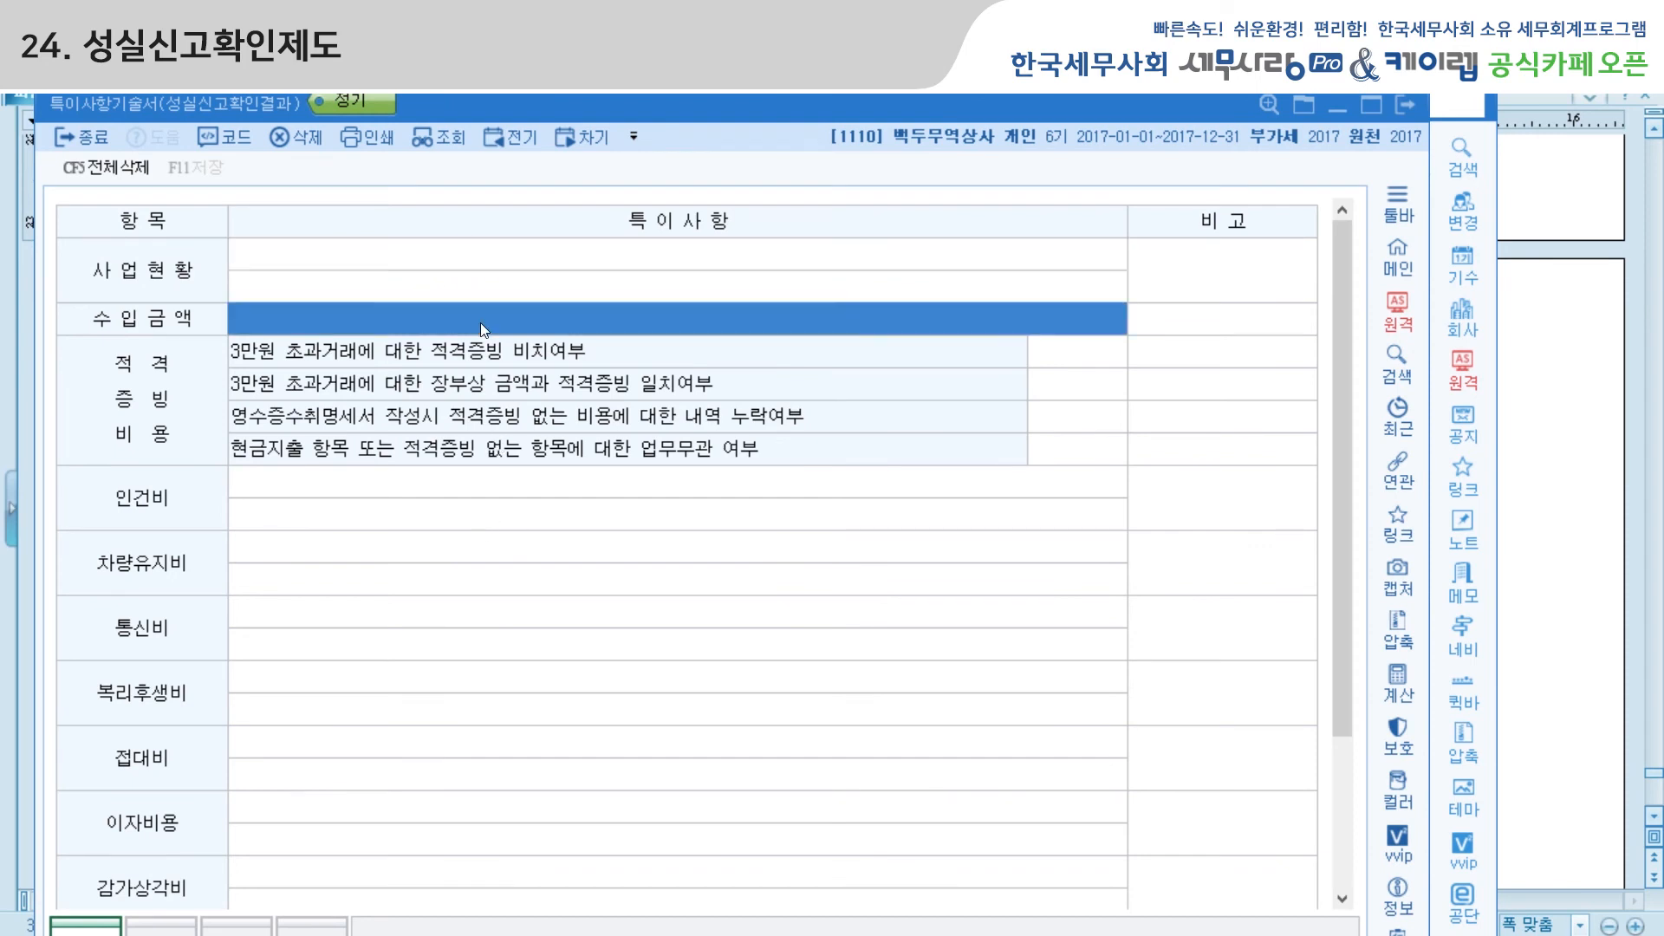
left_click(449, 488)
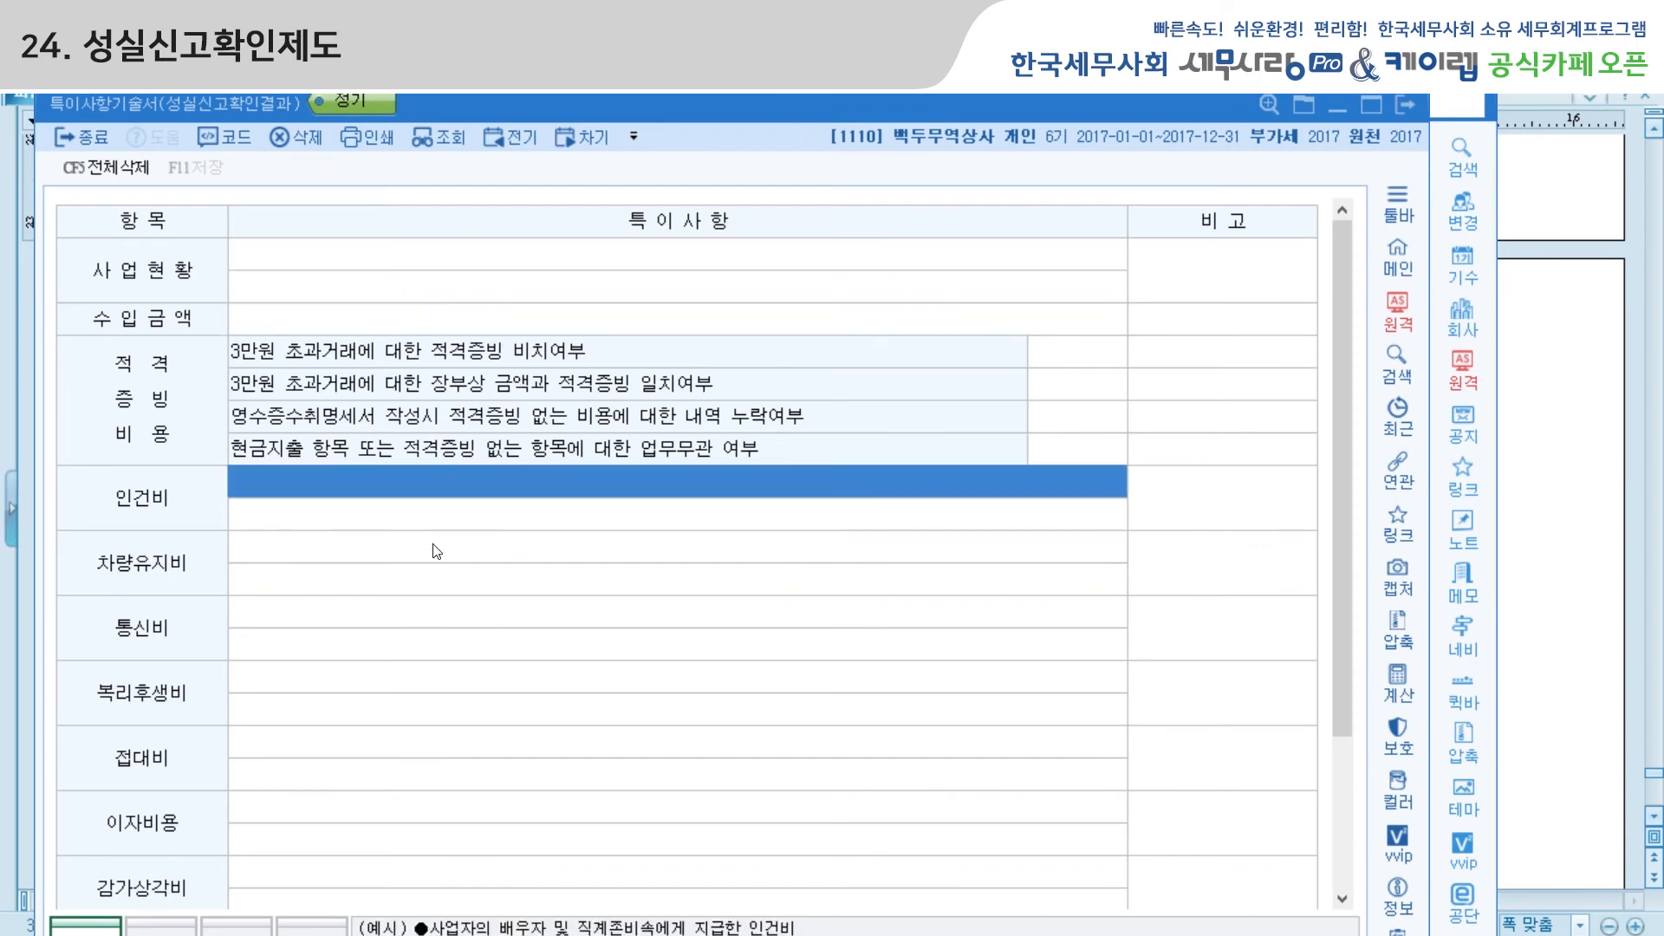
Step: Close the 특이사항기술서 and examine the 공통 and 업종별 confirmation items of the 사업자확인사항(성실신고확인결과)
left_click(399, 492)
left_click(1406, 106)
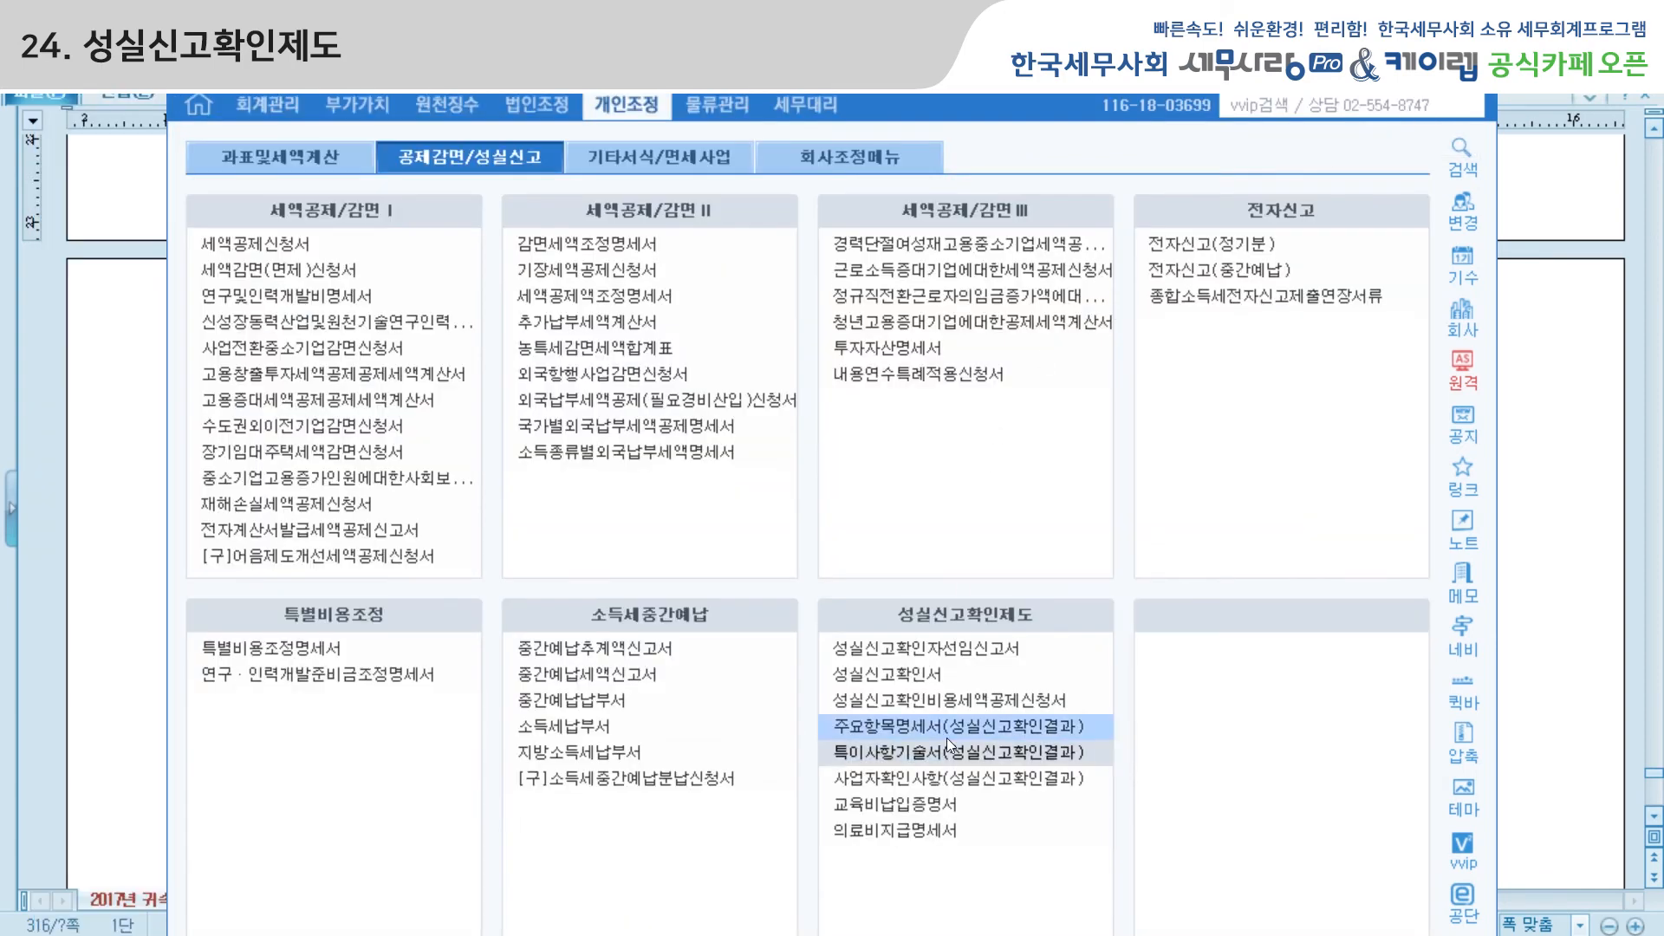
left_click(938, 784)
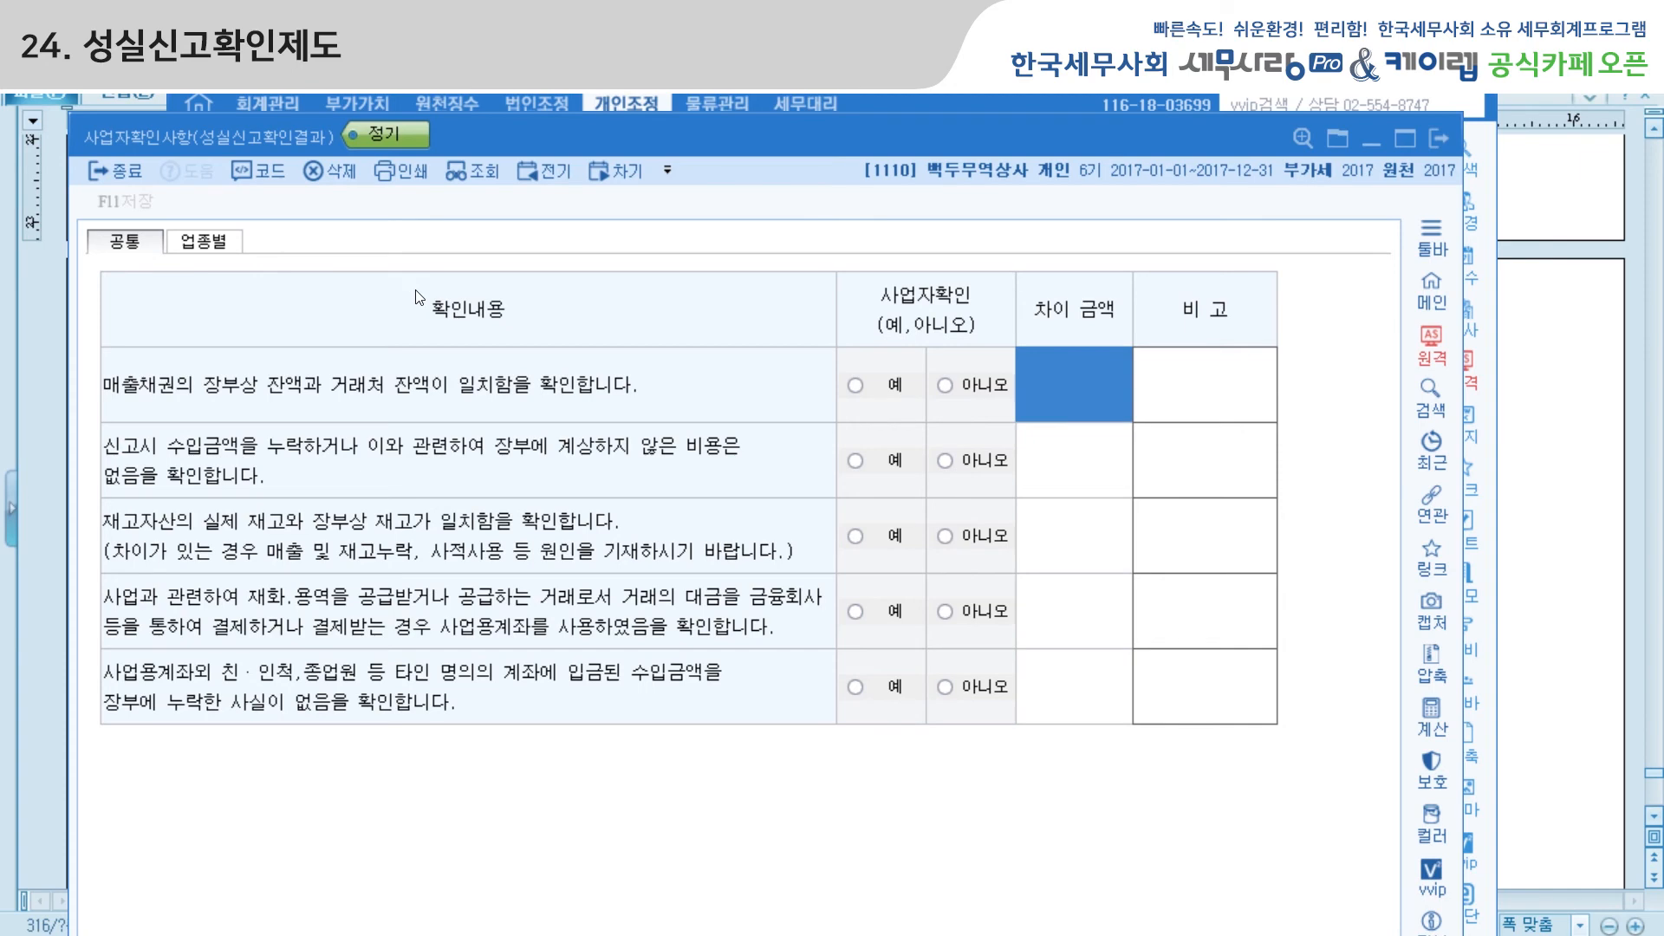
left_click(208, 243)
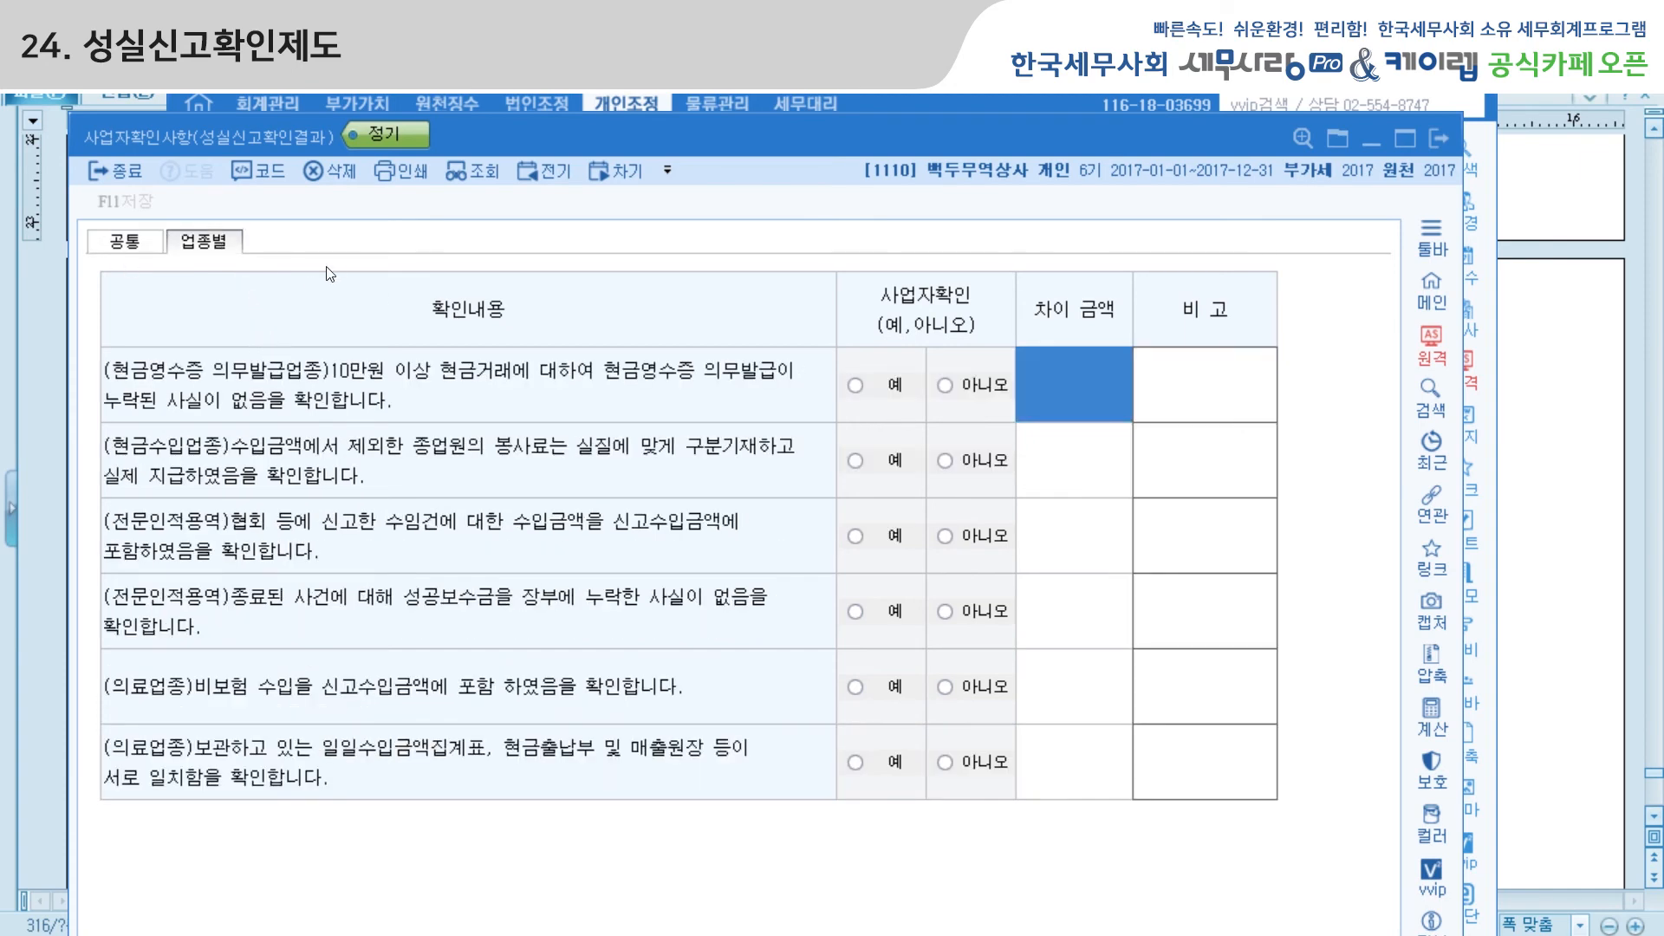
Step: Close the 사업자확인사항, view the 성실신고확인대상사업자 and 성실신고확인자 sections of the 성실신고확인서, and close that form
left_click(1440, 140)
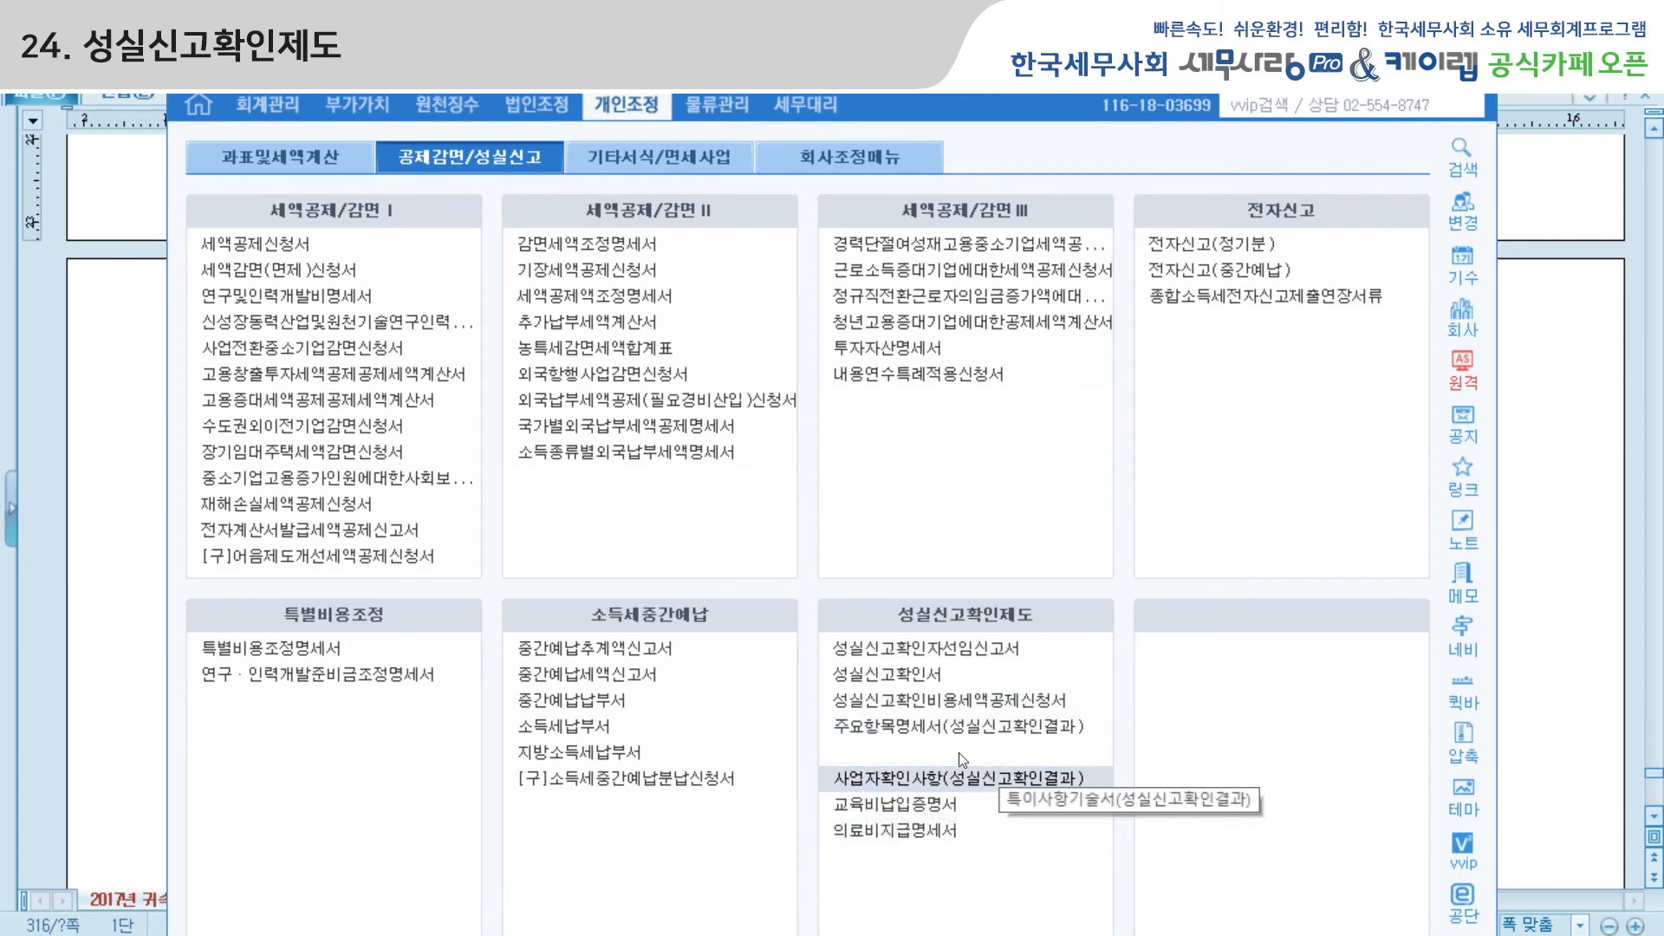
left_click(916, 674)
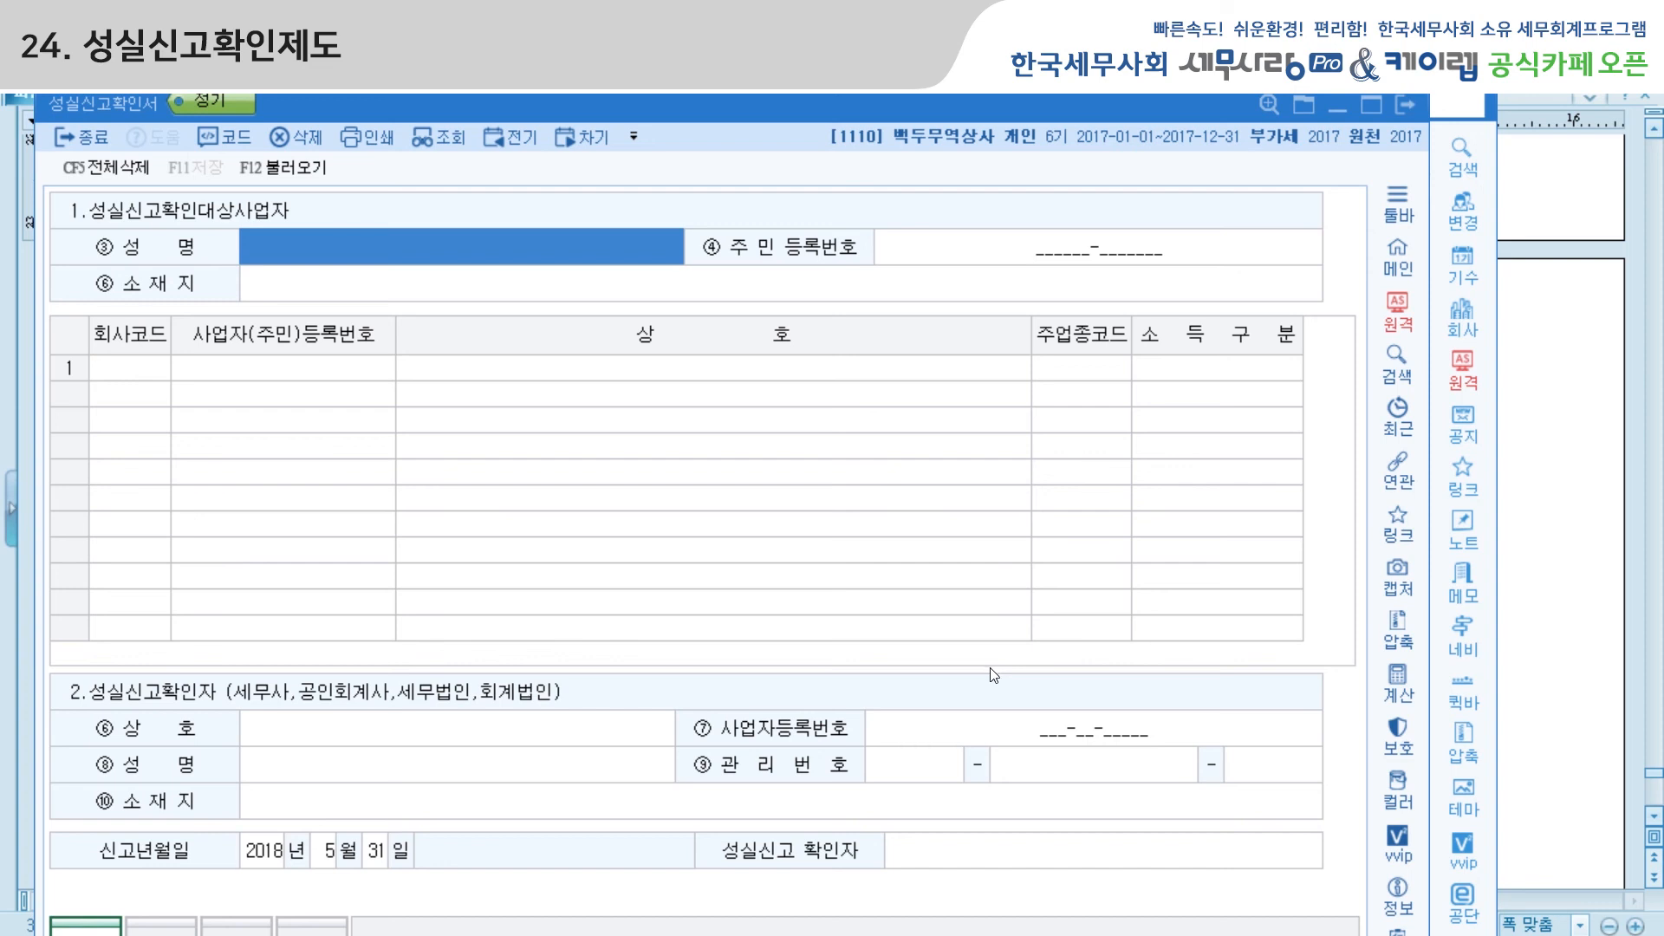
left_click(1407, 108)
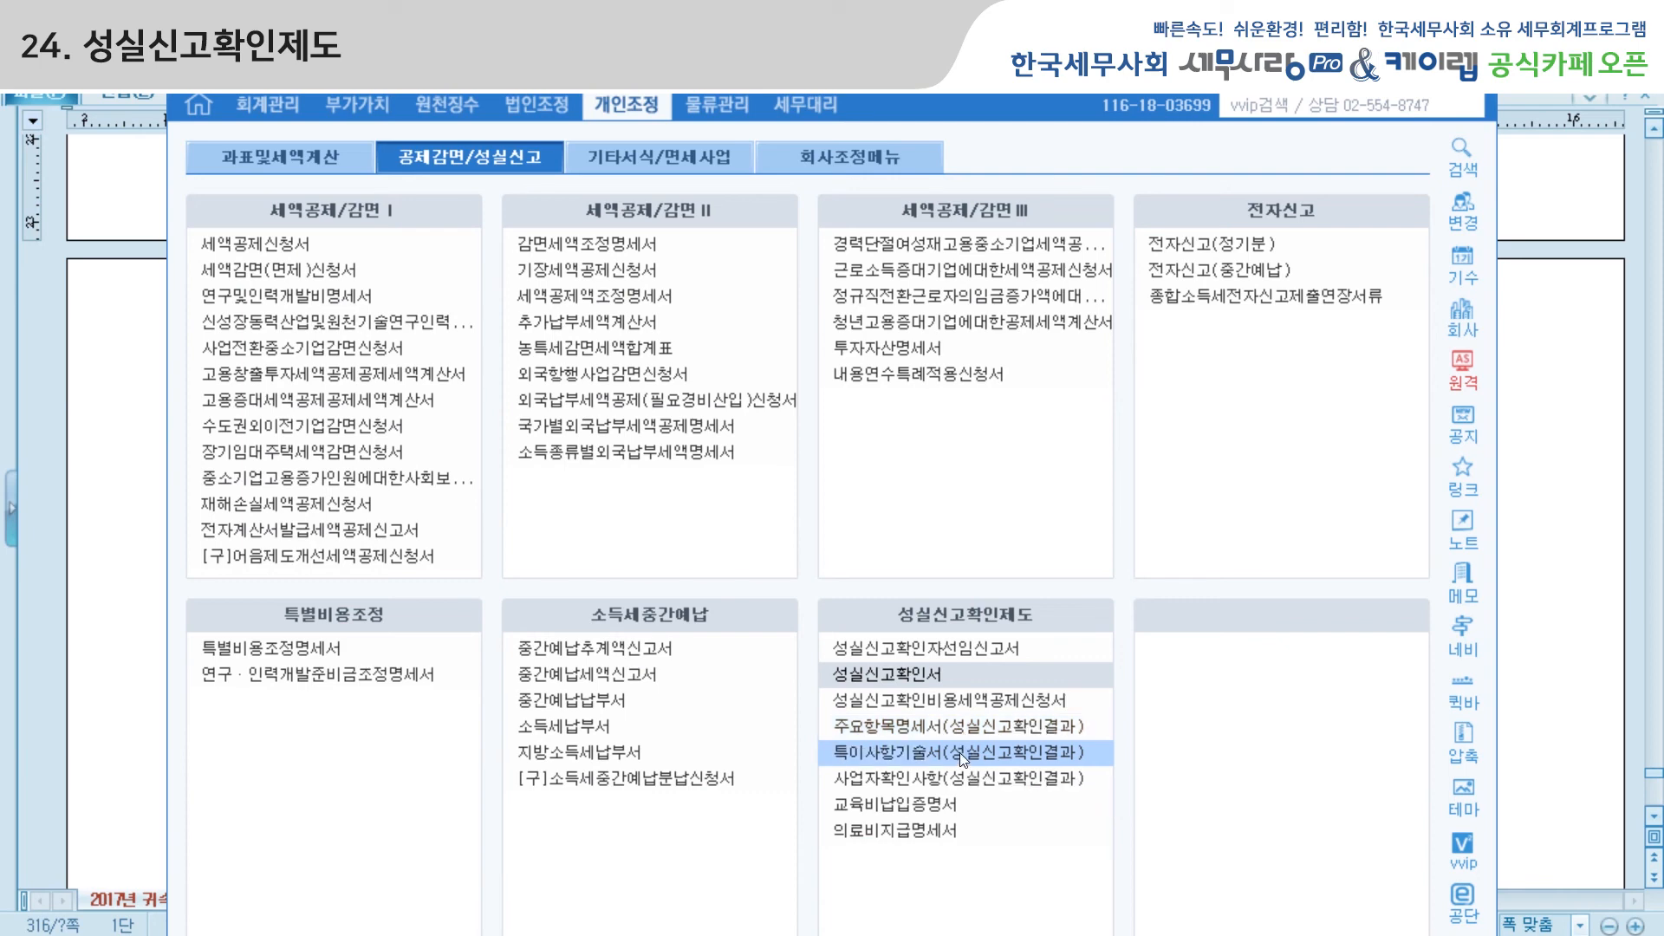
Step: Reopen the 주요항목명세서(성실신고확인결과) and review its 필요경비 등 검토, 수입금액등 검토 and 기타/사업용계좌 sections, including 차량운영현황/사업용계좌
left_click(934, 725)
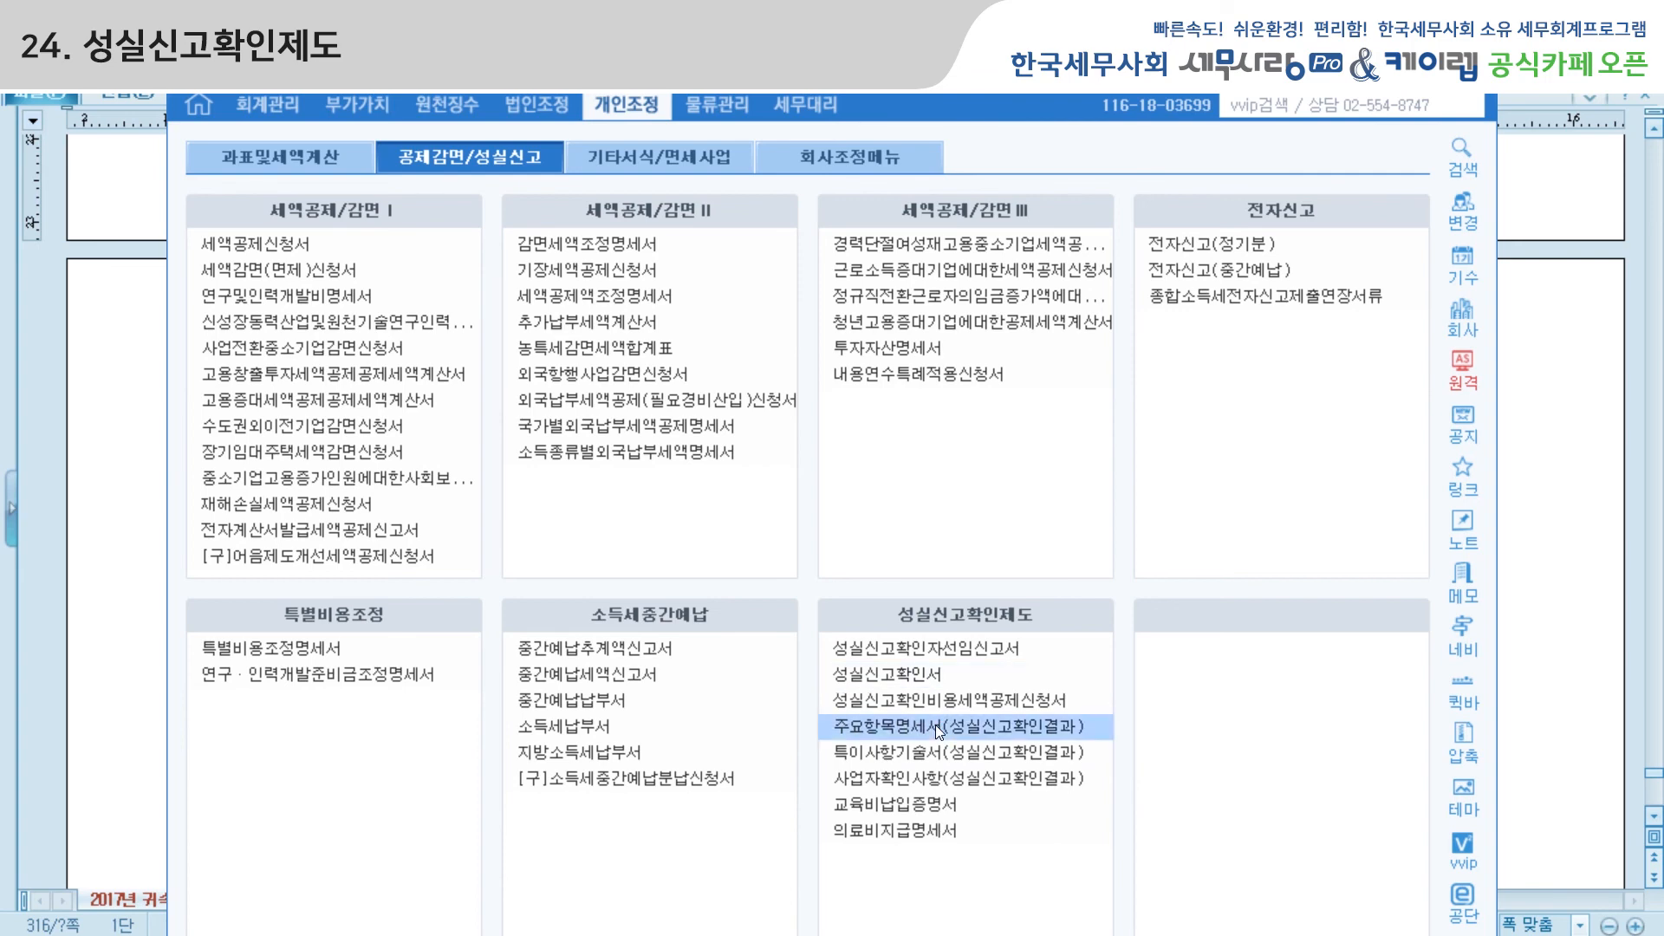
left_click(567, 175)
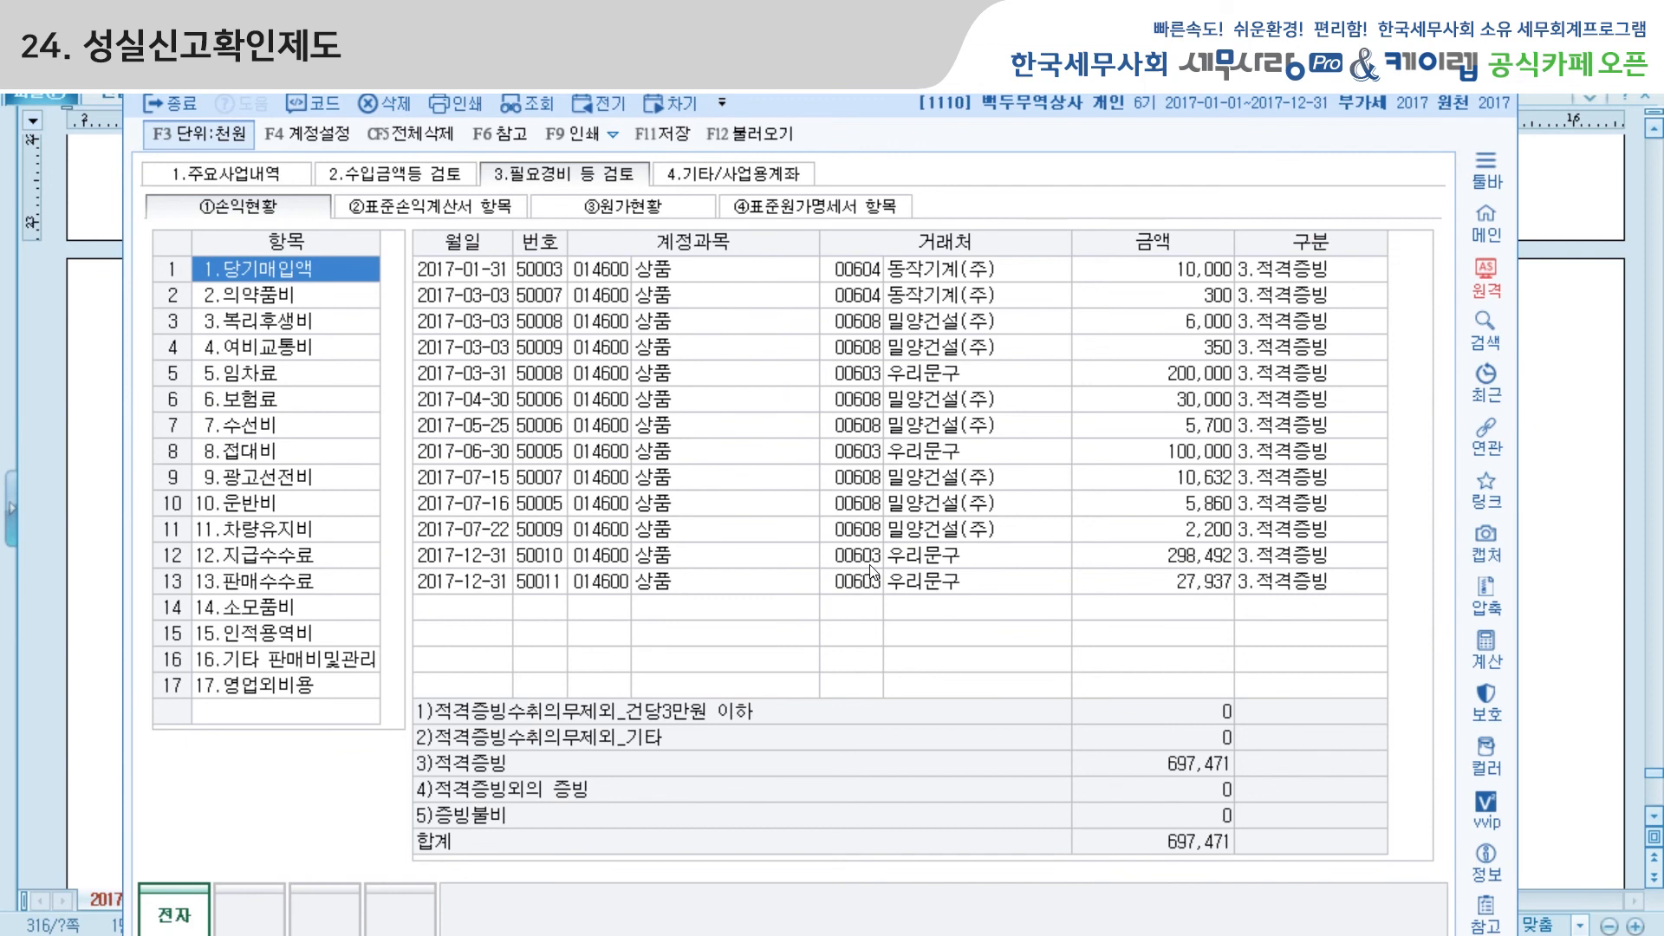
left_click(397, 175)
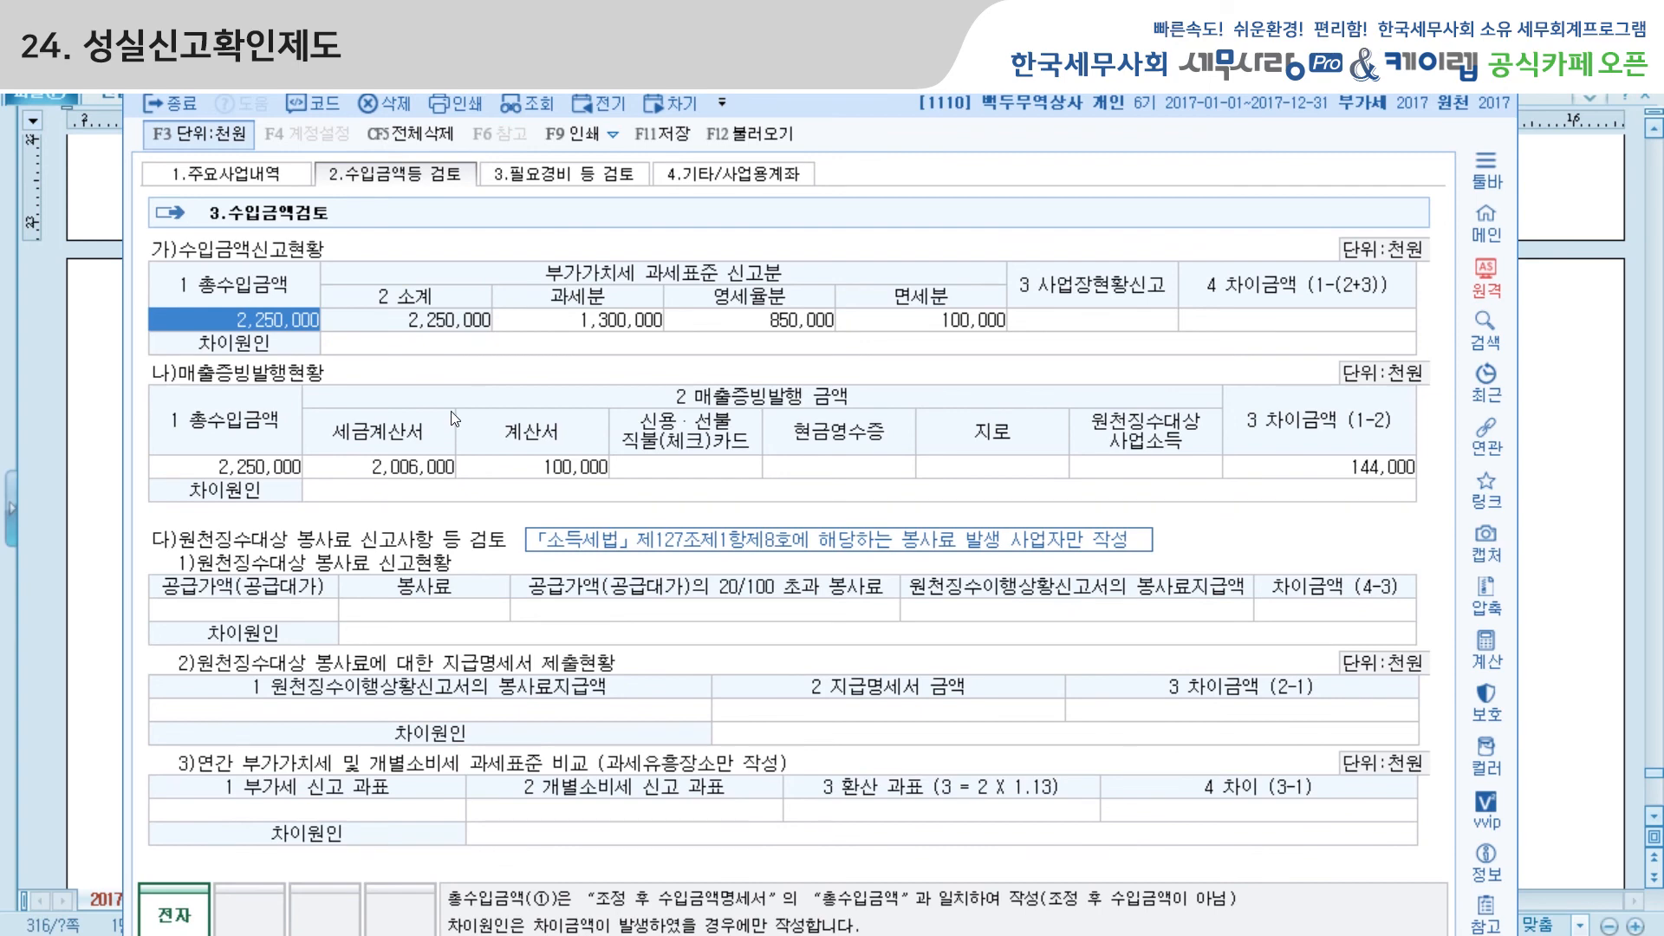
left_click(757, 176)
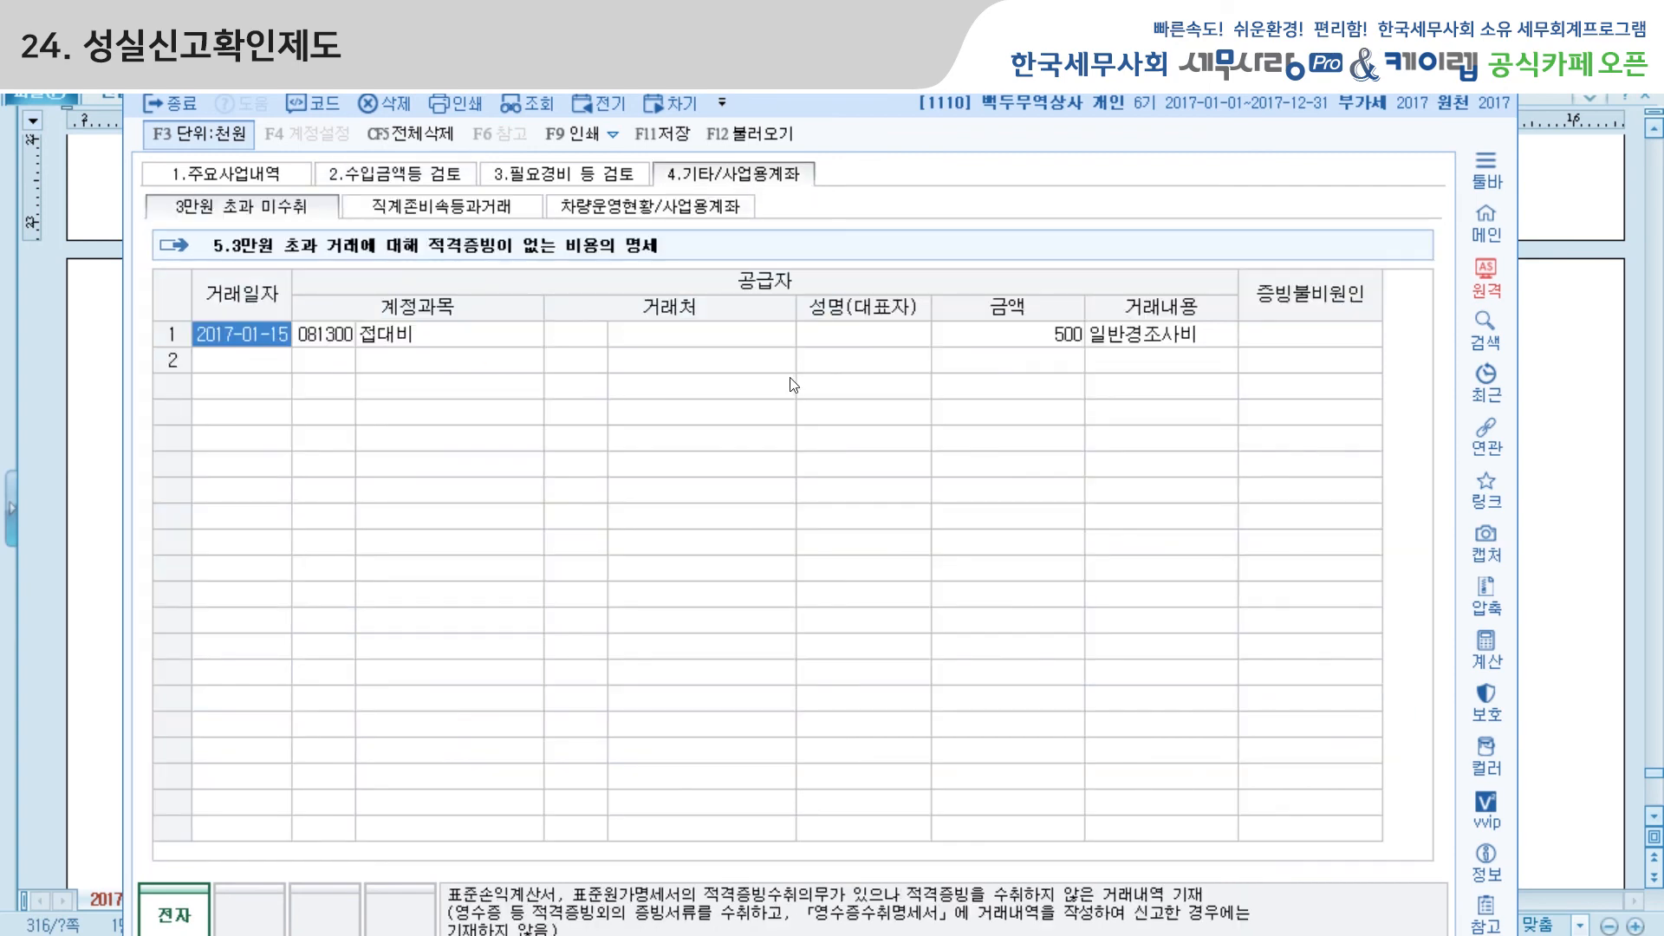
left_click(711, 222)
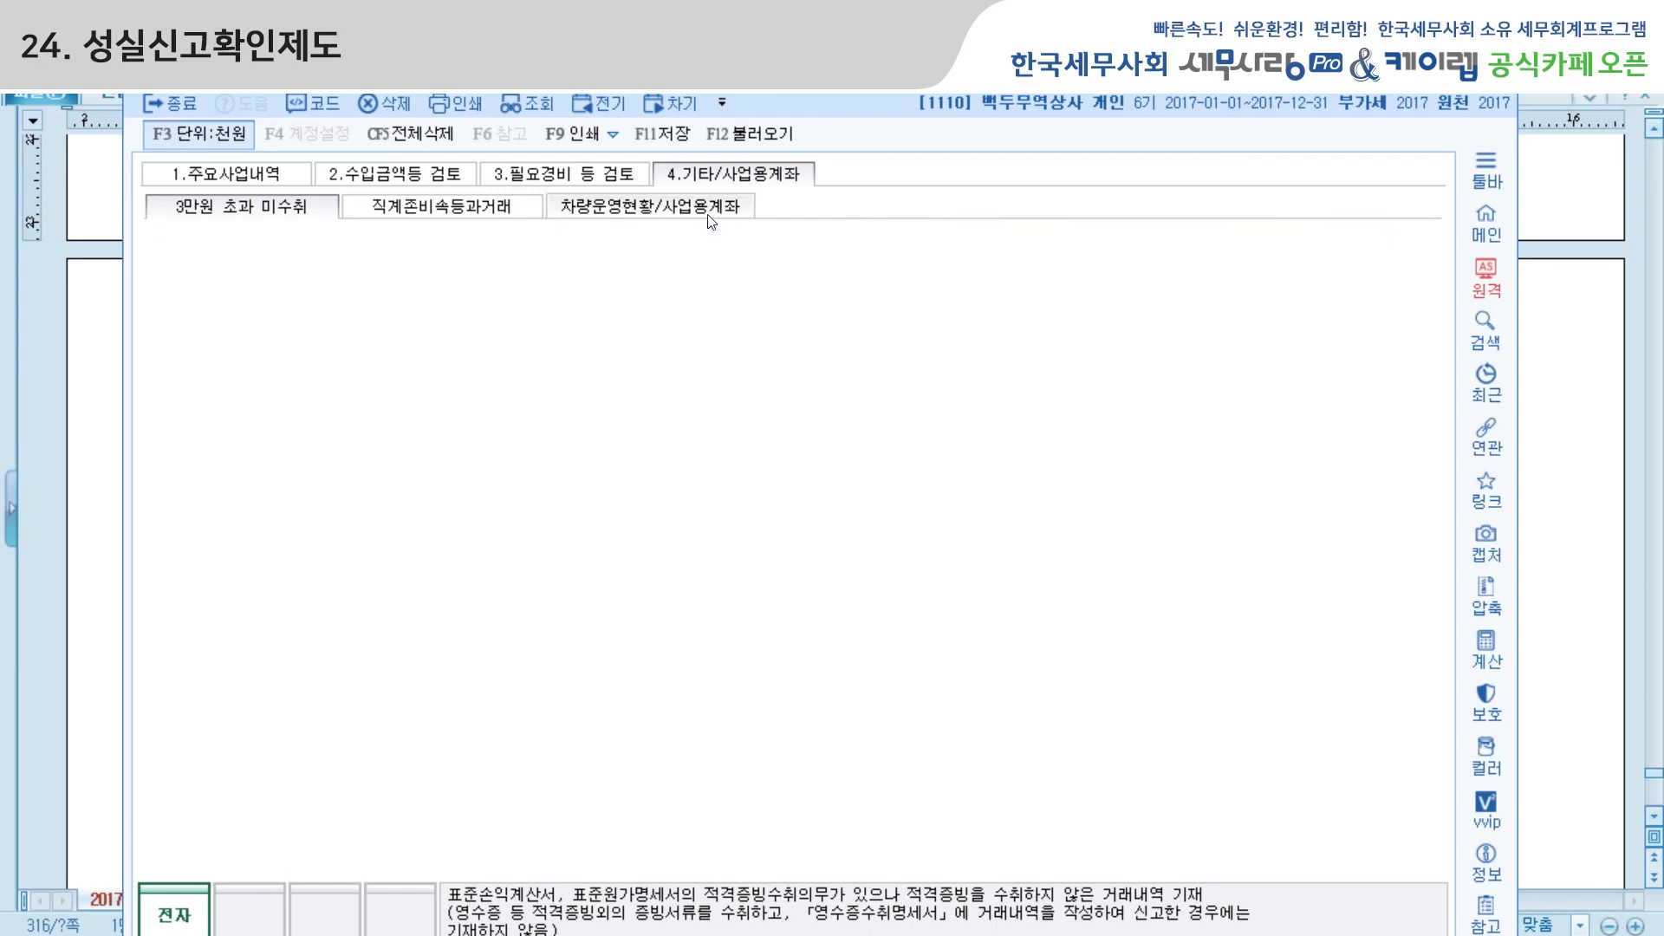